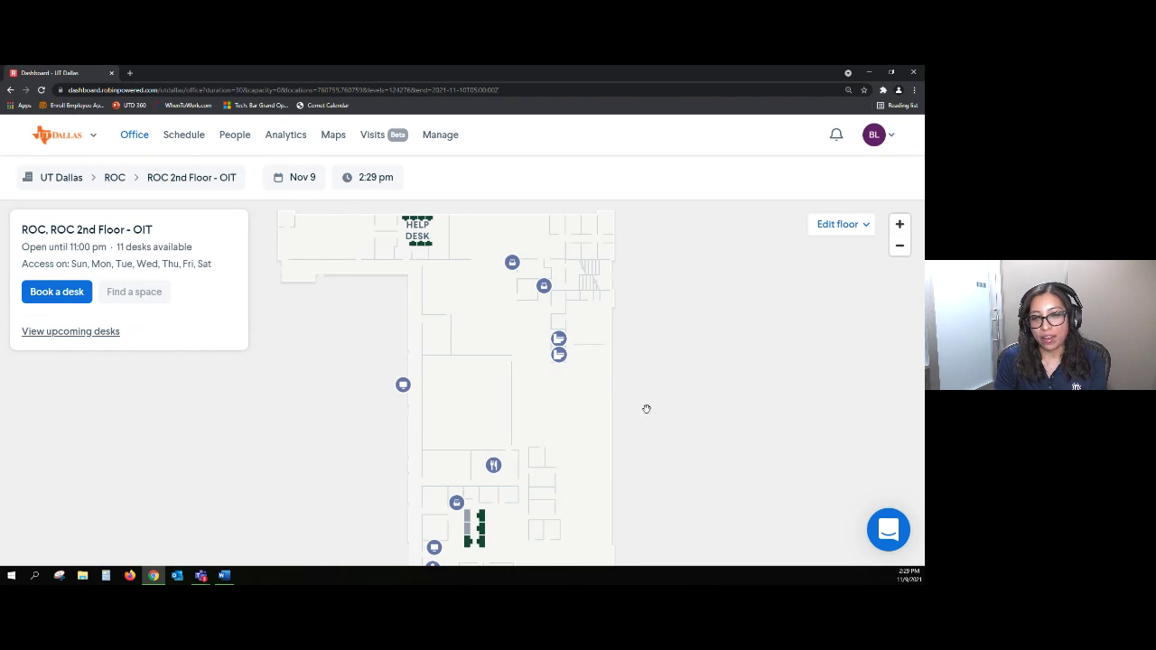
Examine the reservation details and amenities of the two occupied desks in the Hoteling area of ROC 2nd Floor - OIT.
scroll(645, 408, down, 5)
scroll(448, 419, up, 5)
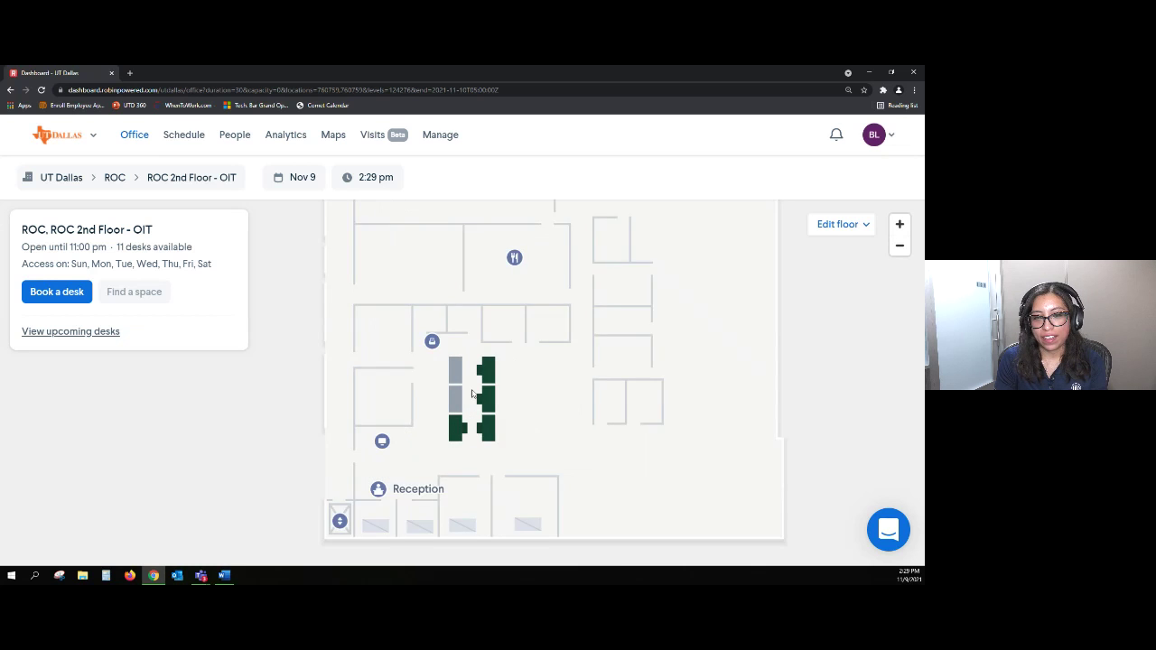
click(451, 413)
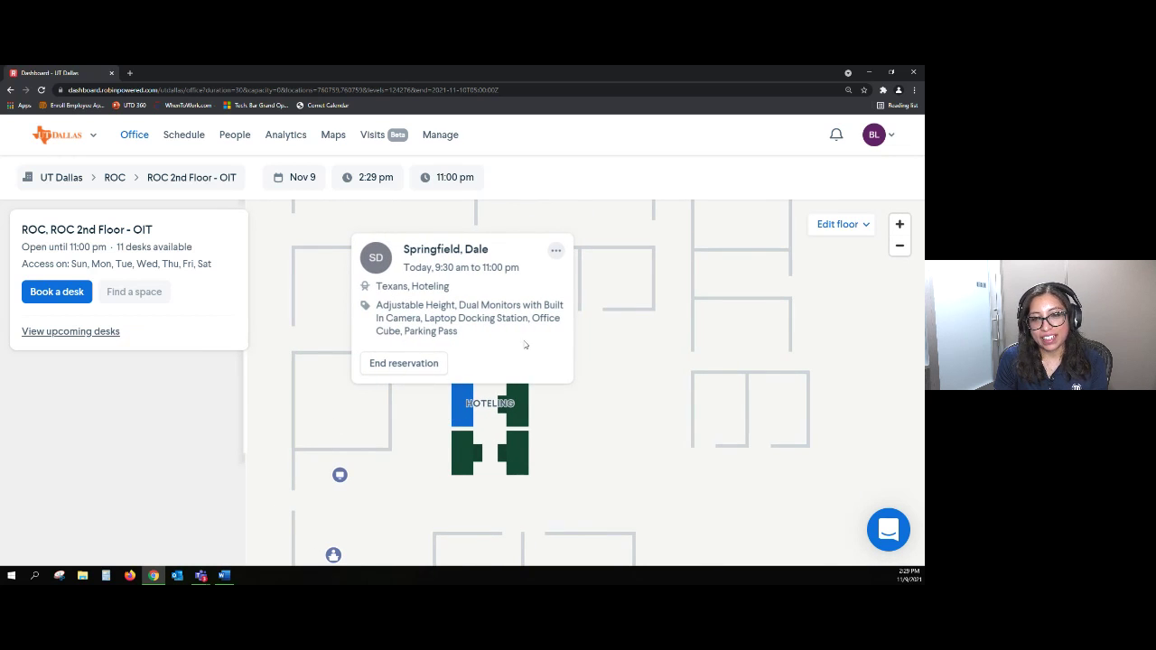
click(574, 416)
click(460, 365)
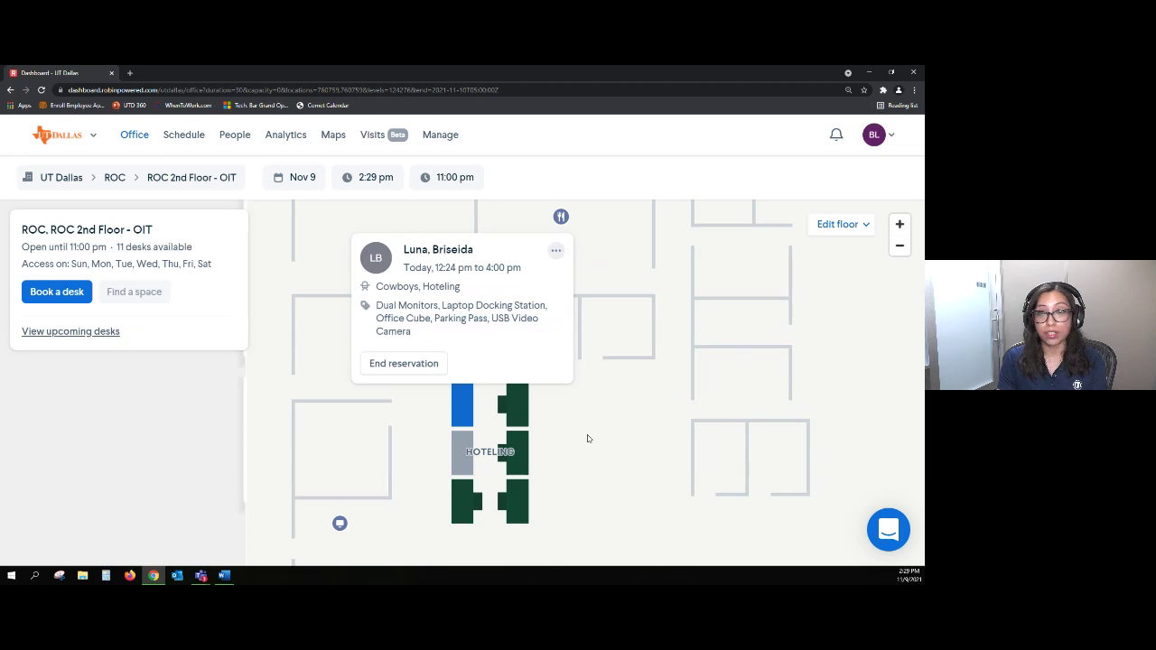
click(644, 362)
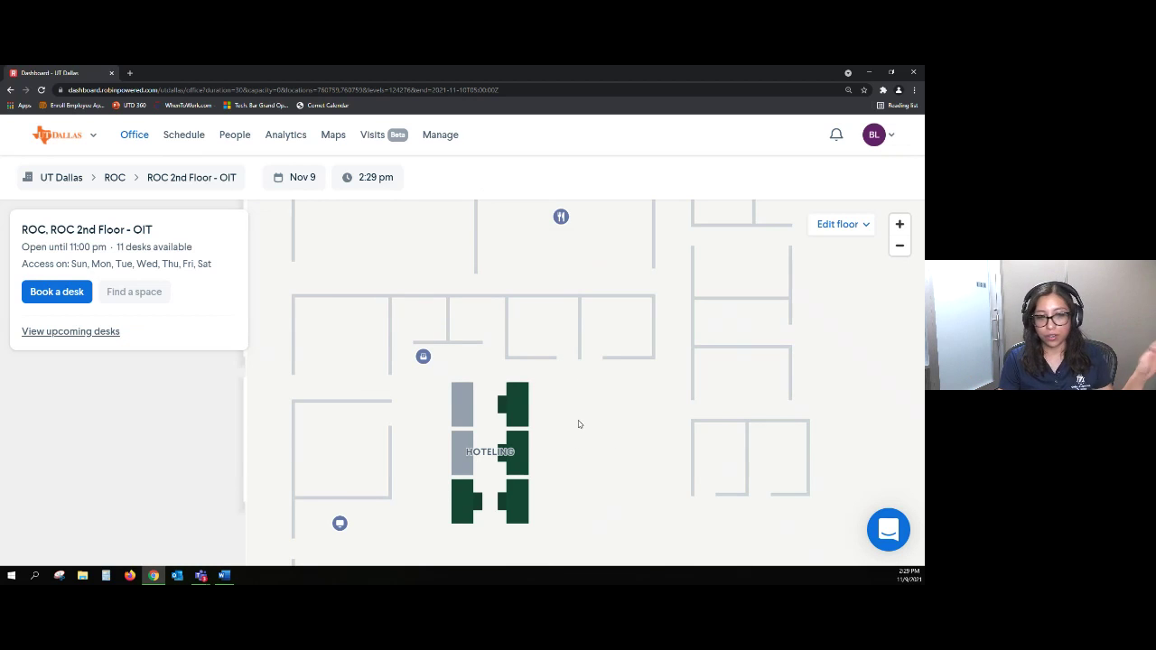
click(464, 414)
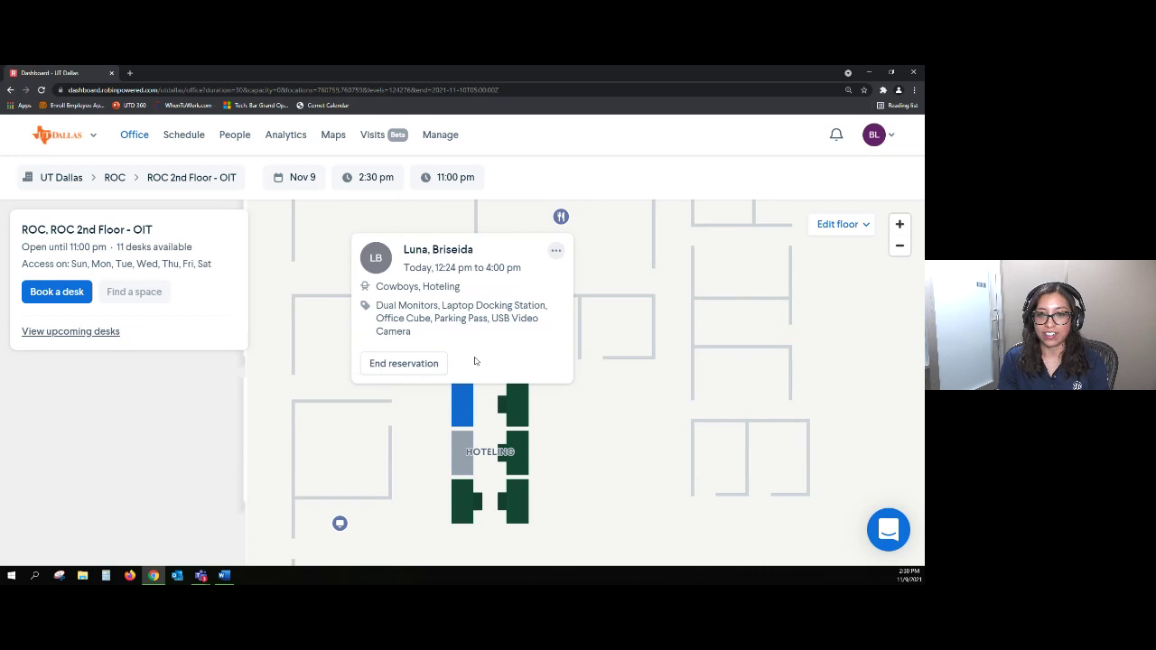
click(633, 473)
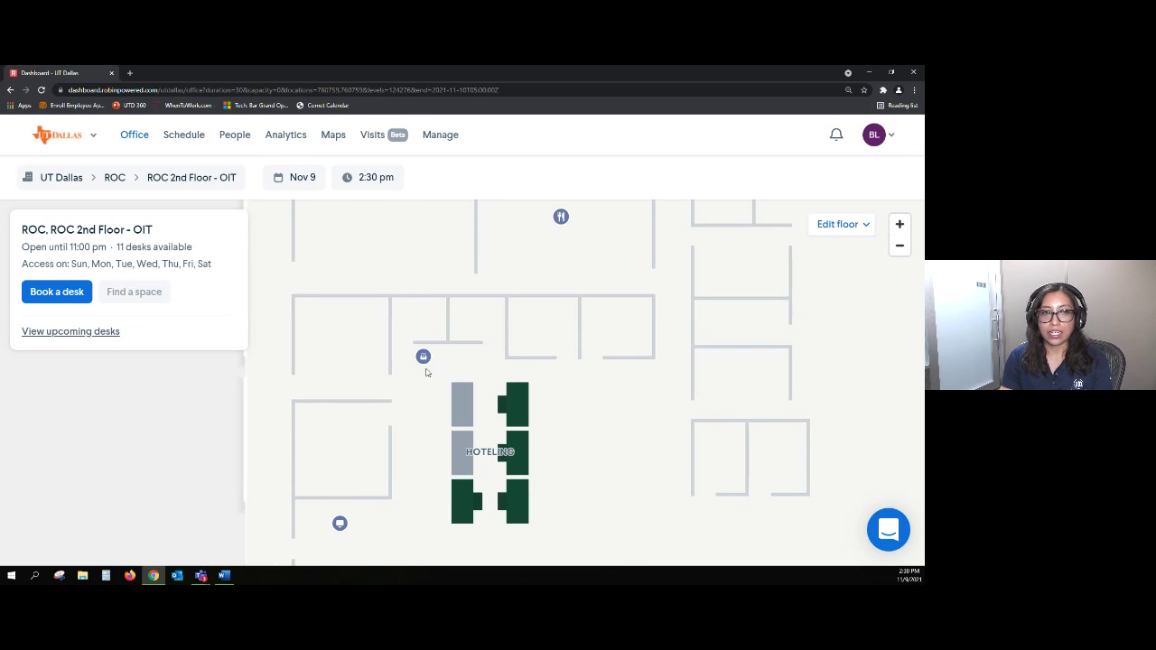
Set the floor availability date to November 11 with a start time of 8:00 am.
click(311, 185)
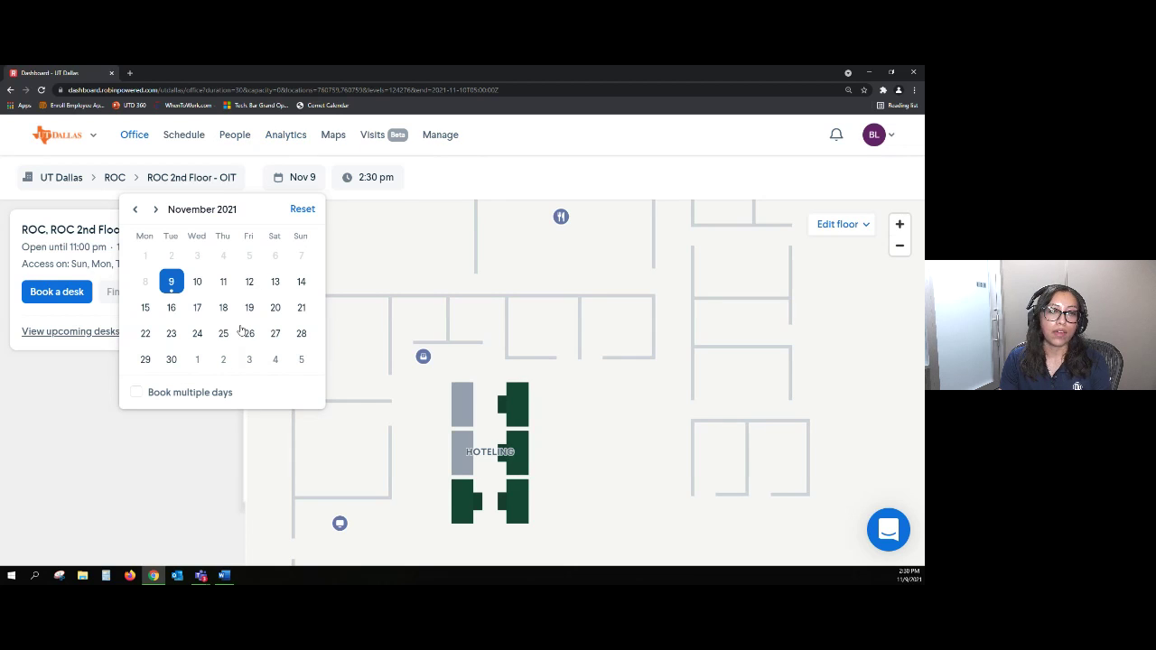
click(224, 283)
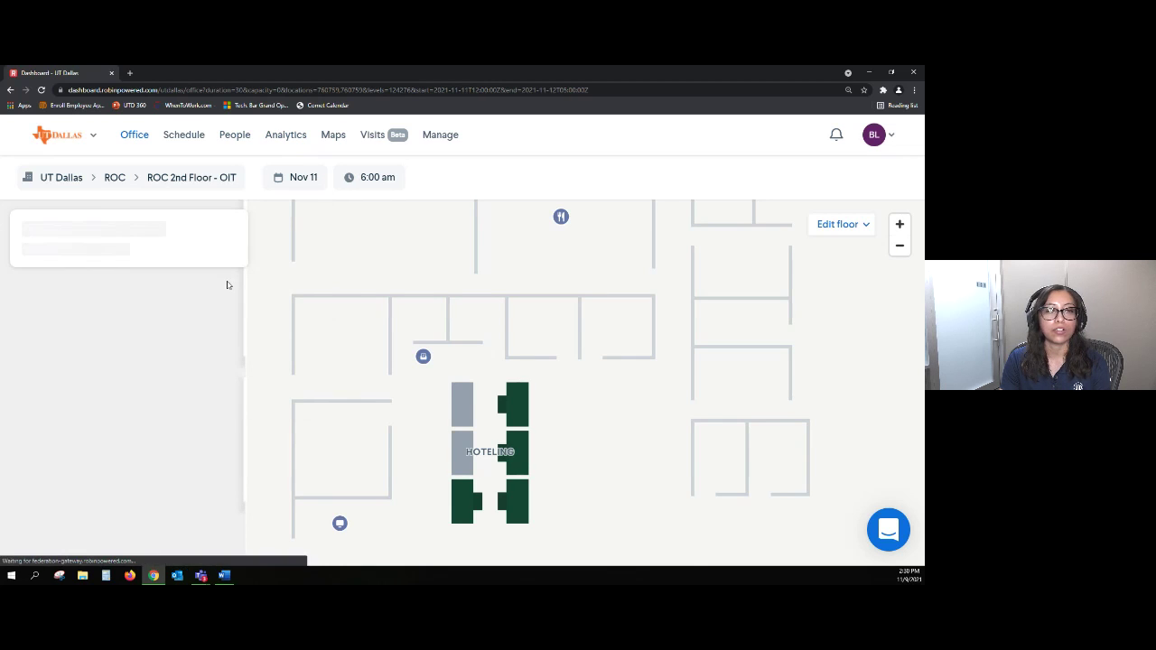
click(376, 177)
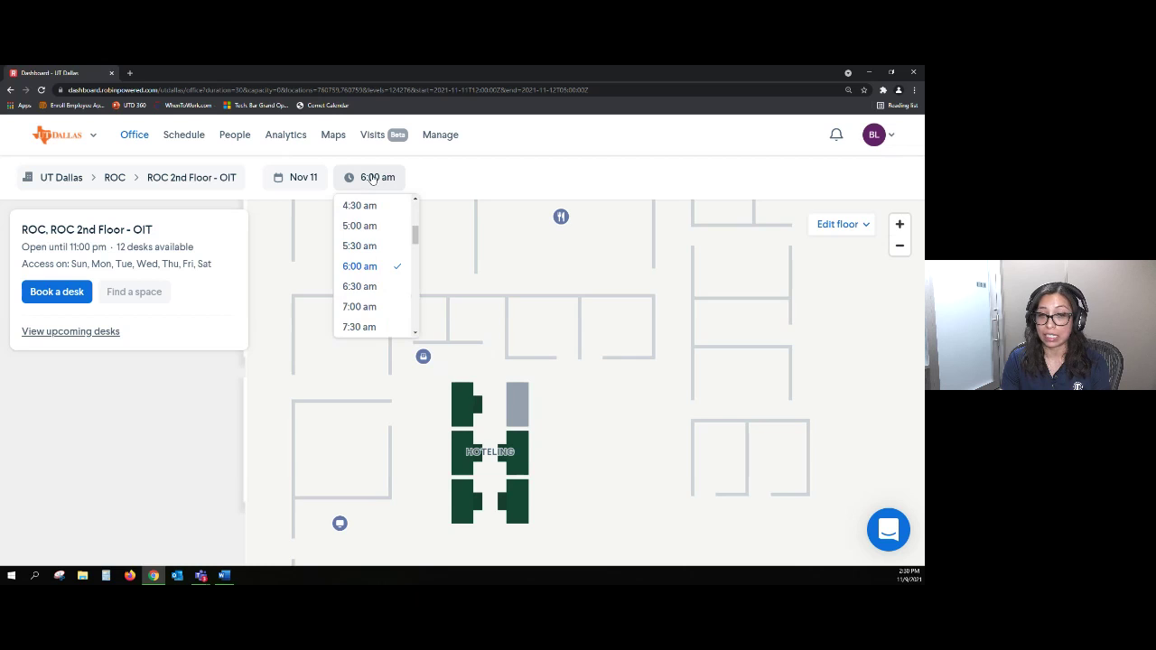
scroll(402, 327, down, 1)
click(391, 314)
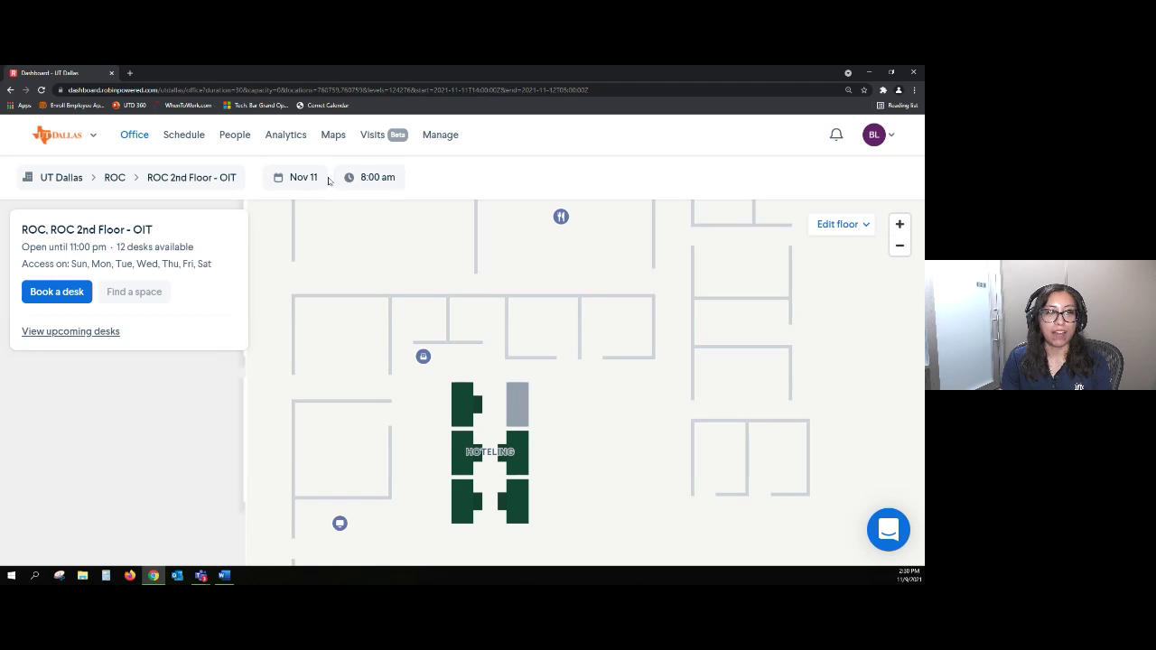
Start booking a desk on this floor and set the booking's end time to 5:00 pm.
click(56, 292)
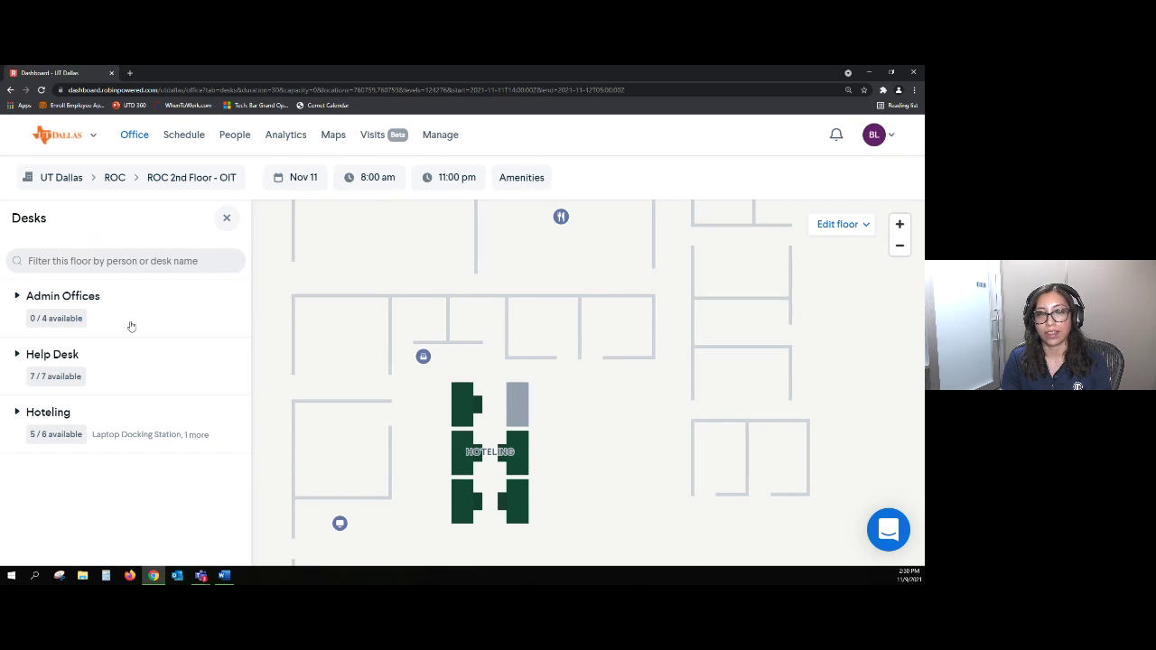
click(462, 183)
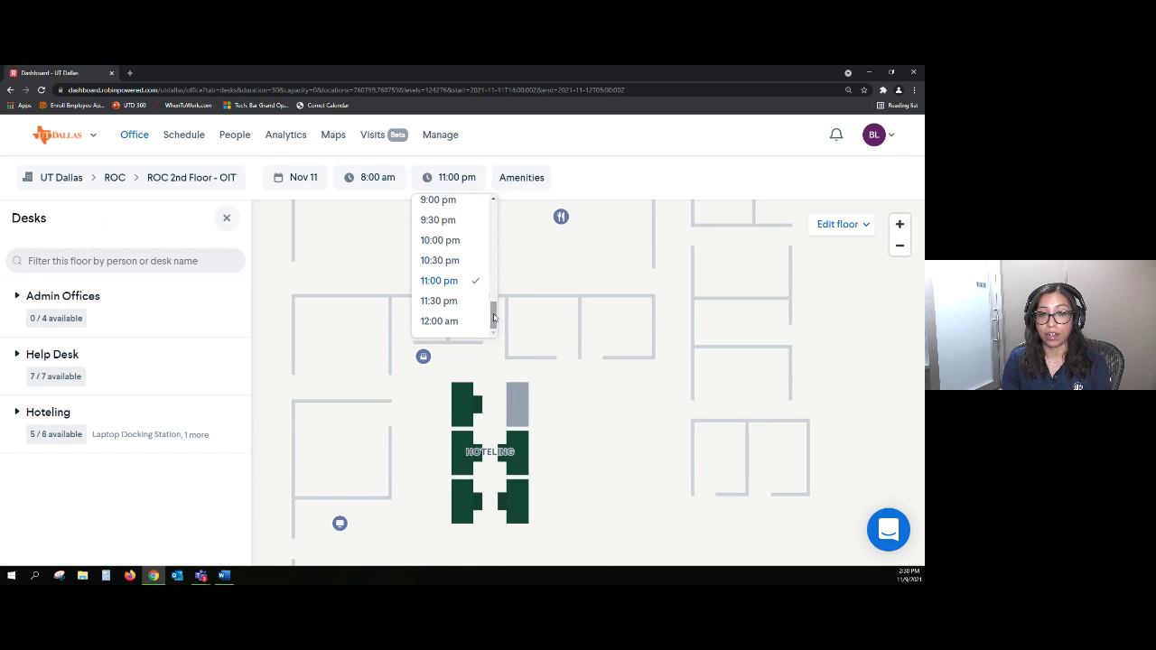
drag(494, 318, 493, 274)
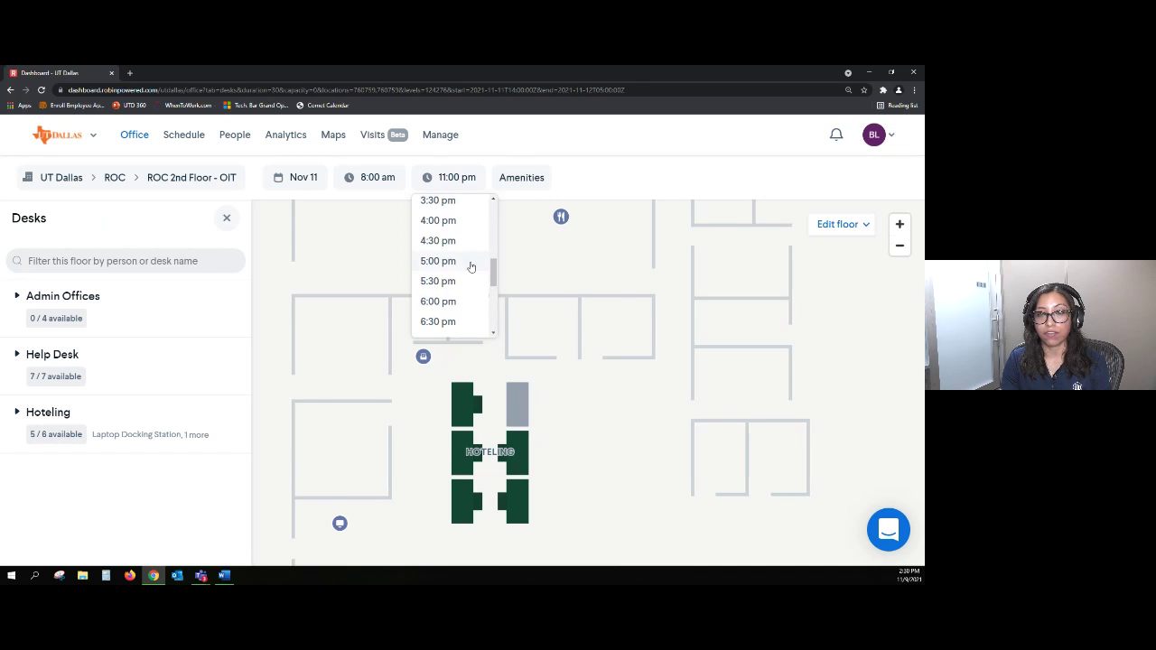
click(471, 263)
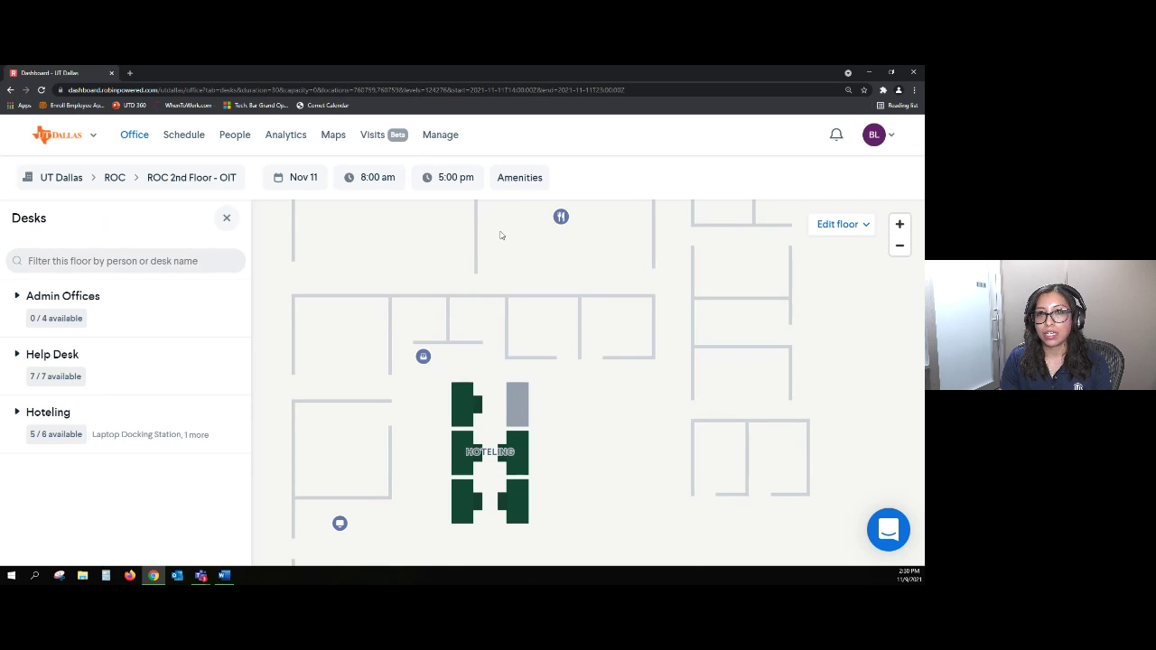
Filter the desks by the amenities USB Video Camera, Parking Pass and Office Cube.
click(528, 180)
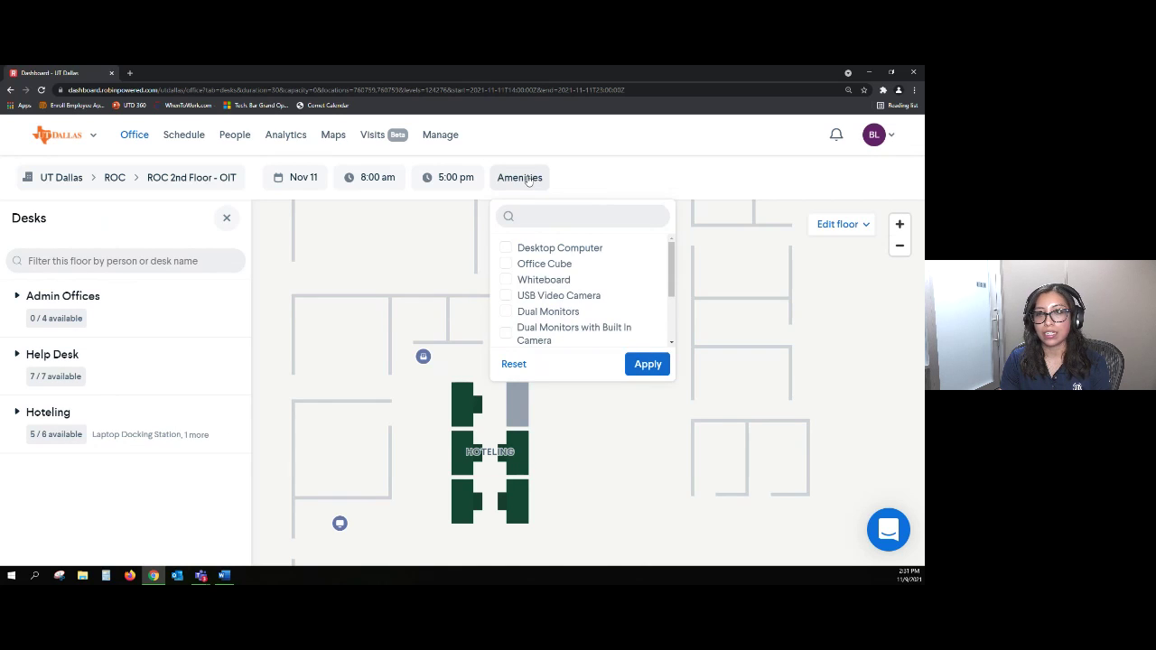
drag(672, 271, 679, 313)
scroll(590, 350, up, 2)
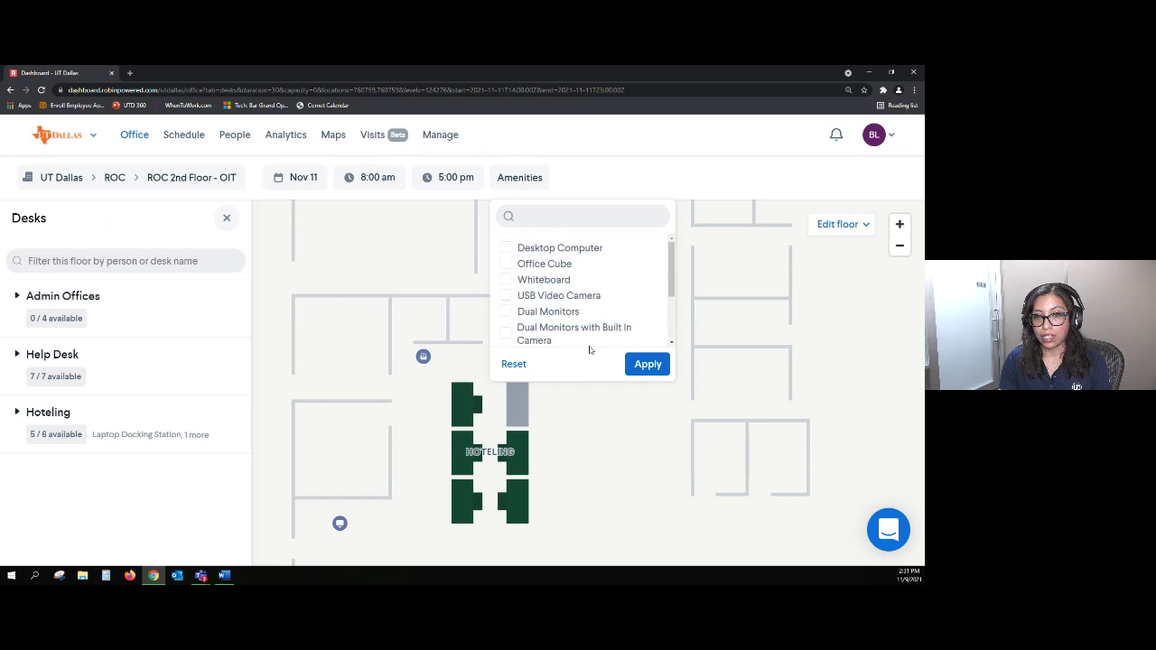
click(508, 297)
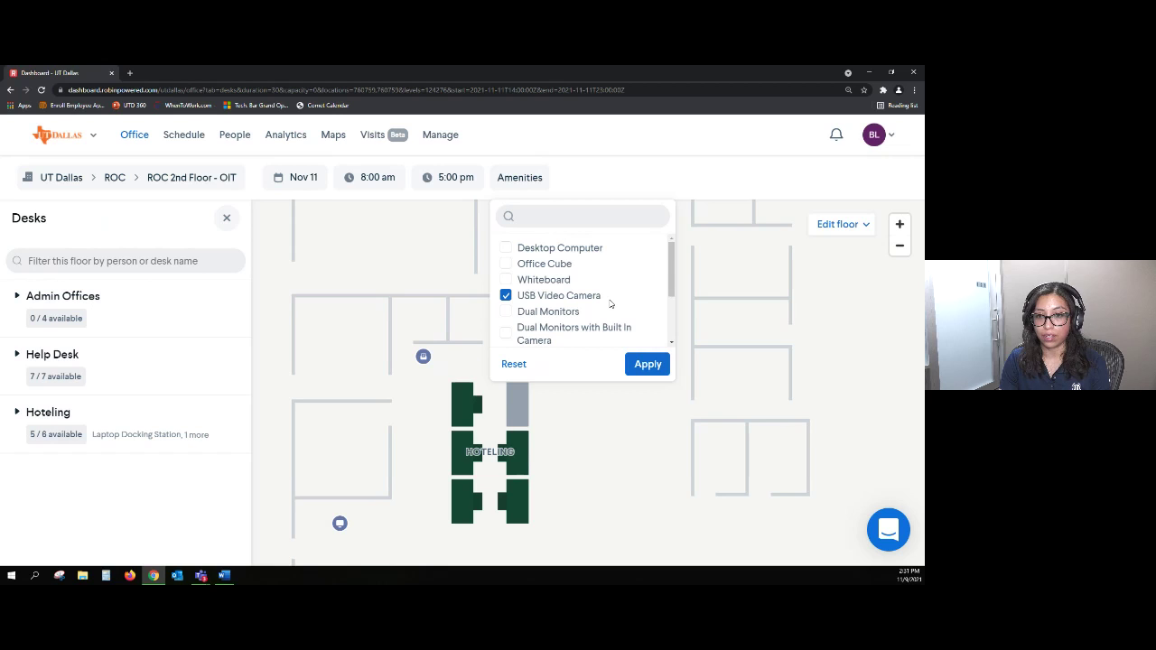
scroll(611, 304, down, 1)
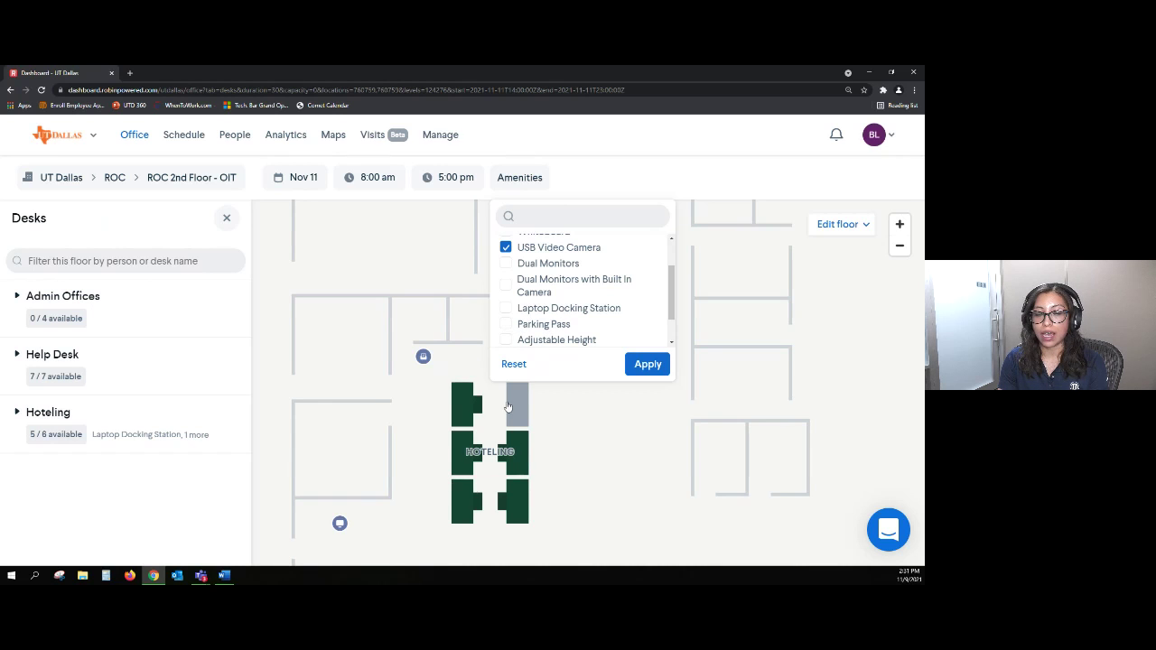
click(507, 325)
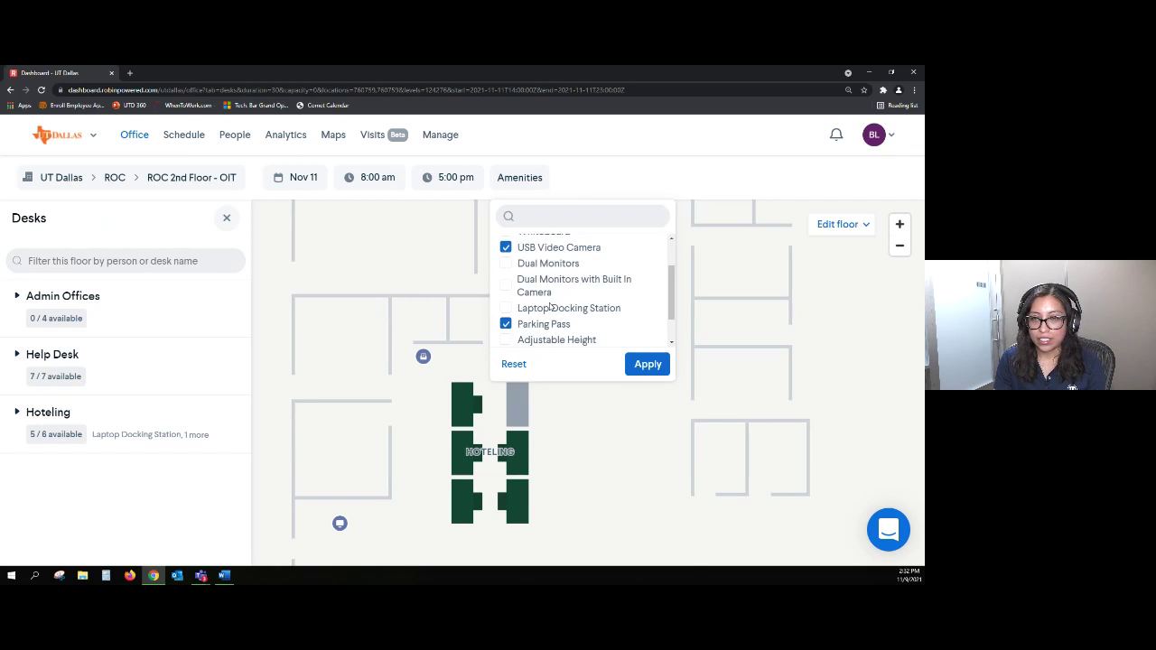
scroll(546, 309, up, 2)
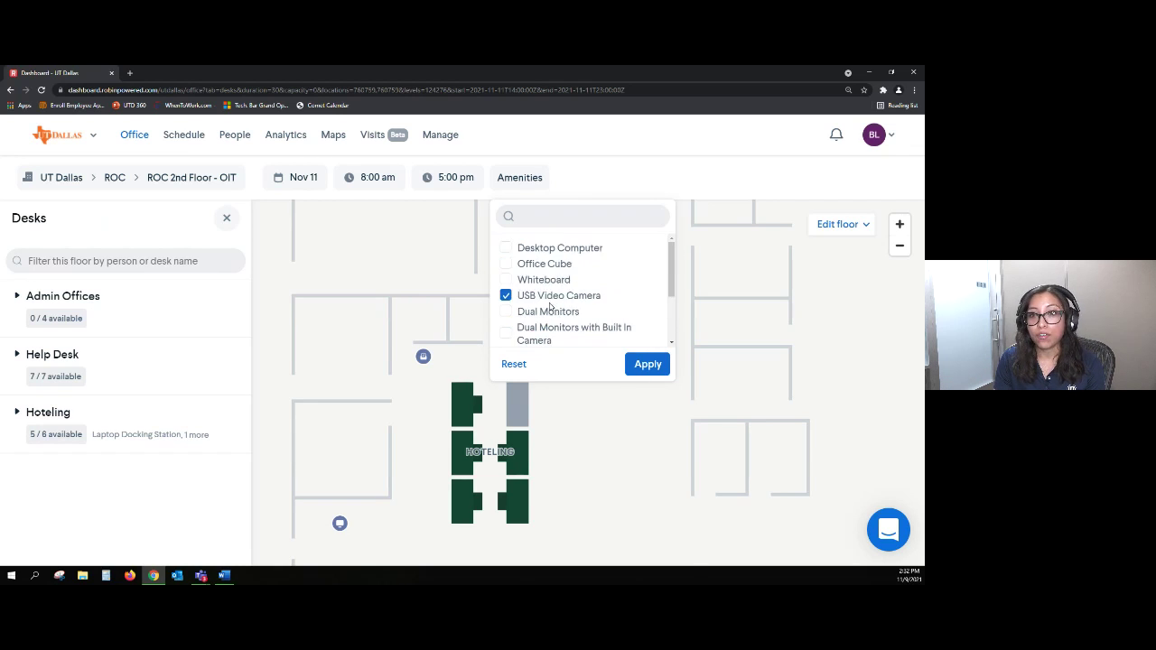
click(506, 264)
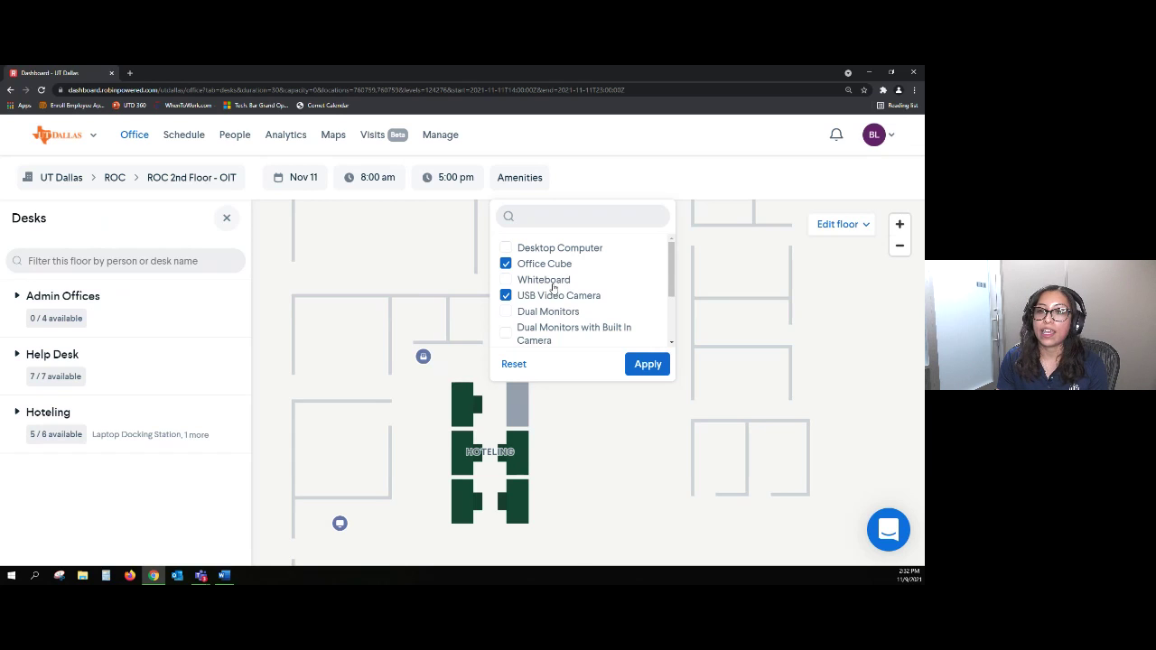
scroll(546, 276, down, 1)
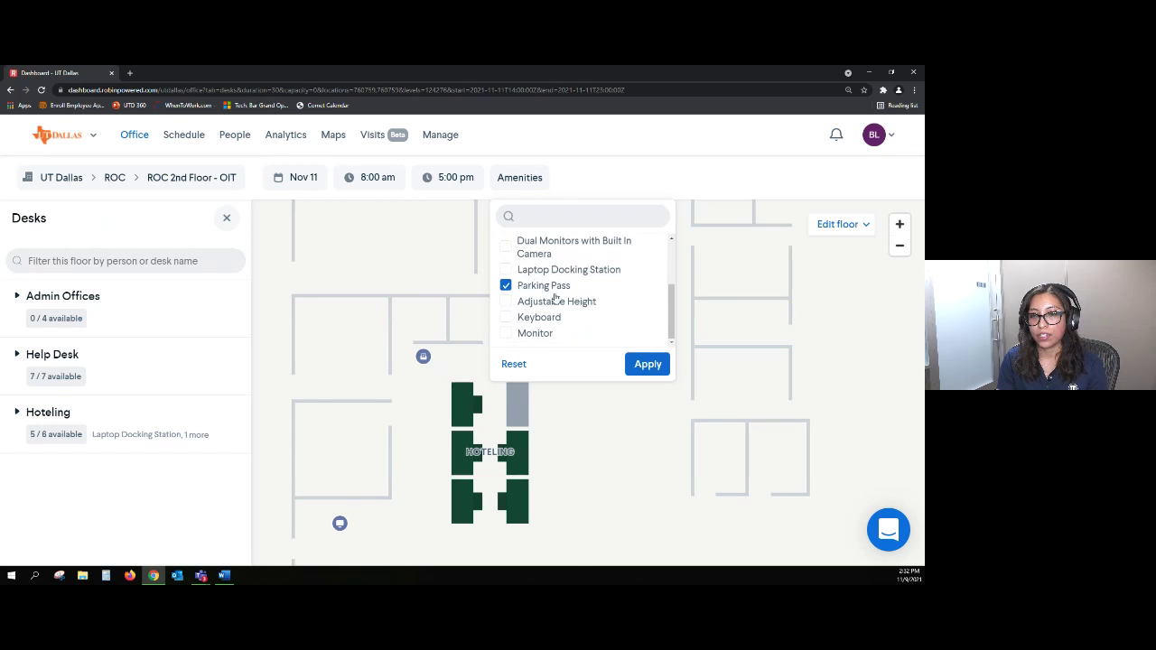
scroll(552, 302, up, 1)
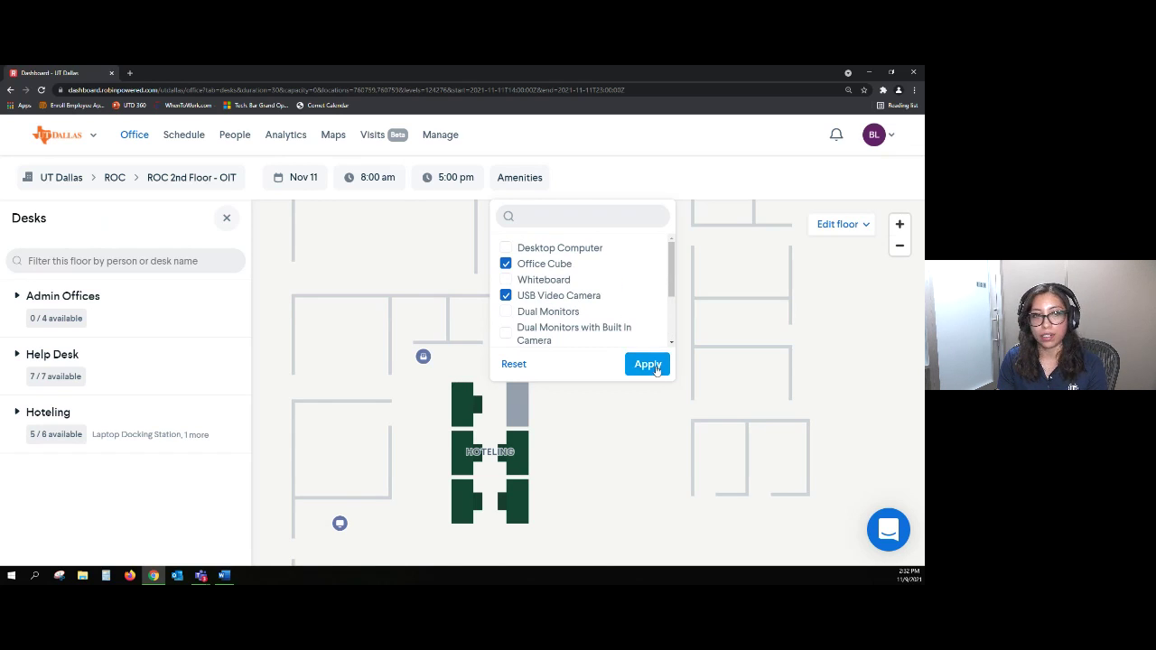
click(647, 364)
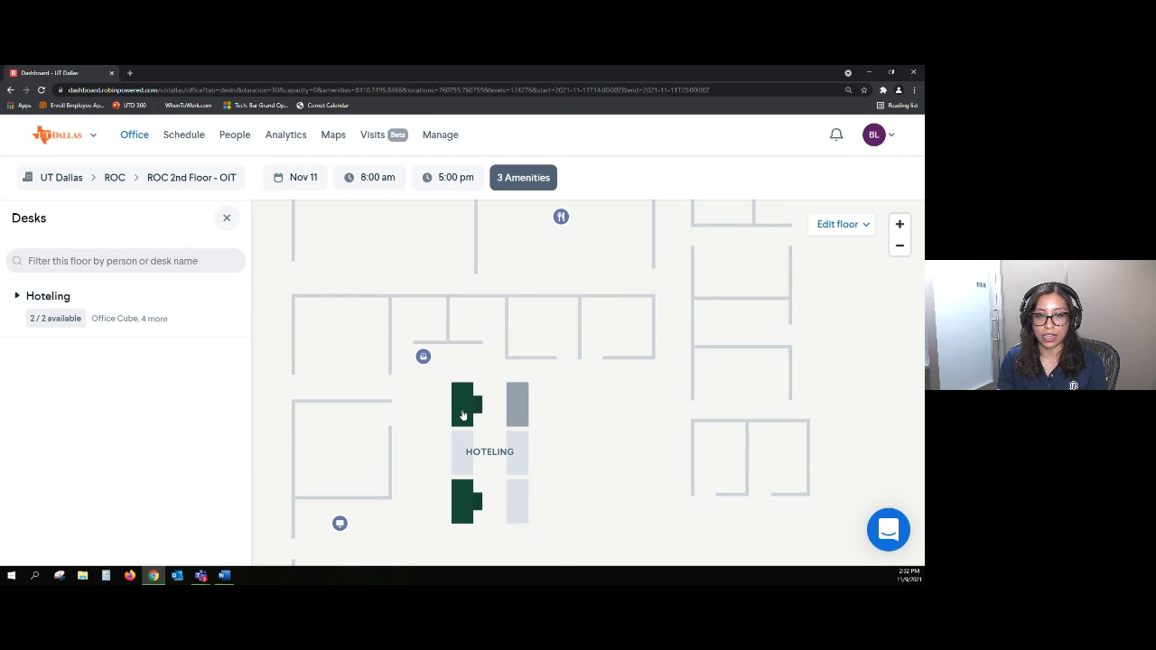
Reserve the Cowboys hoteling desk on behalf of a colleague by name, keeping the email notification enabled.
click(15, 298)
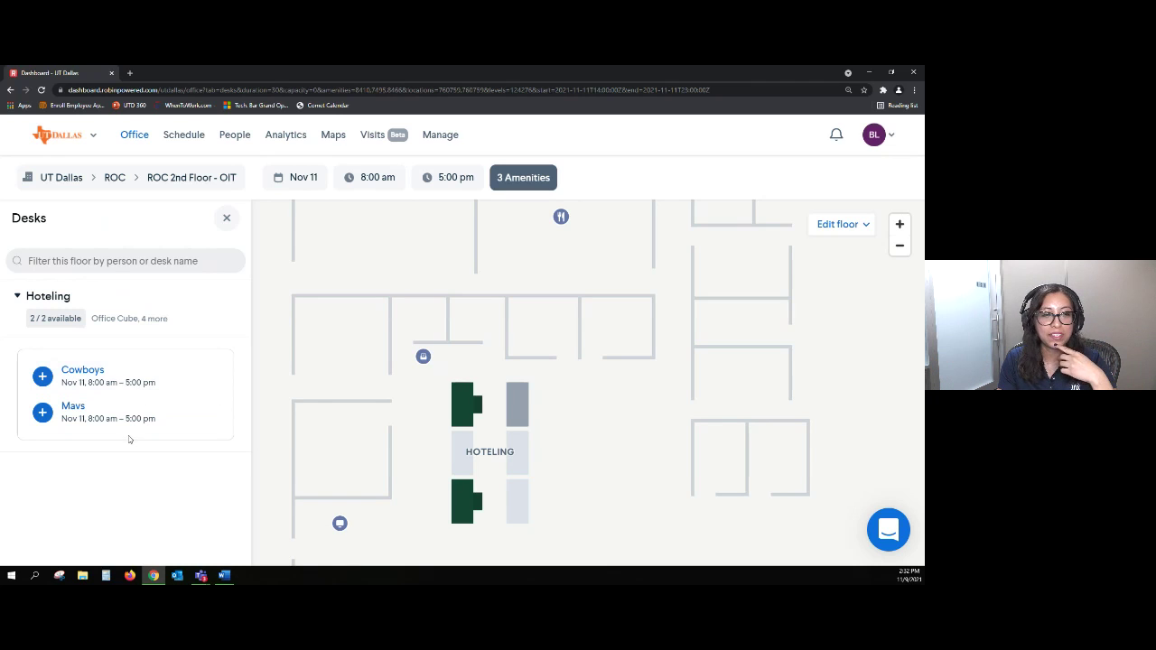
click(131, 388)
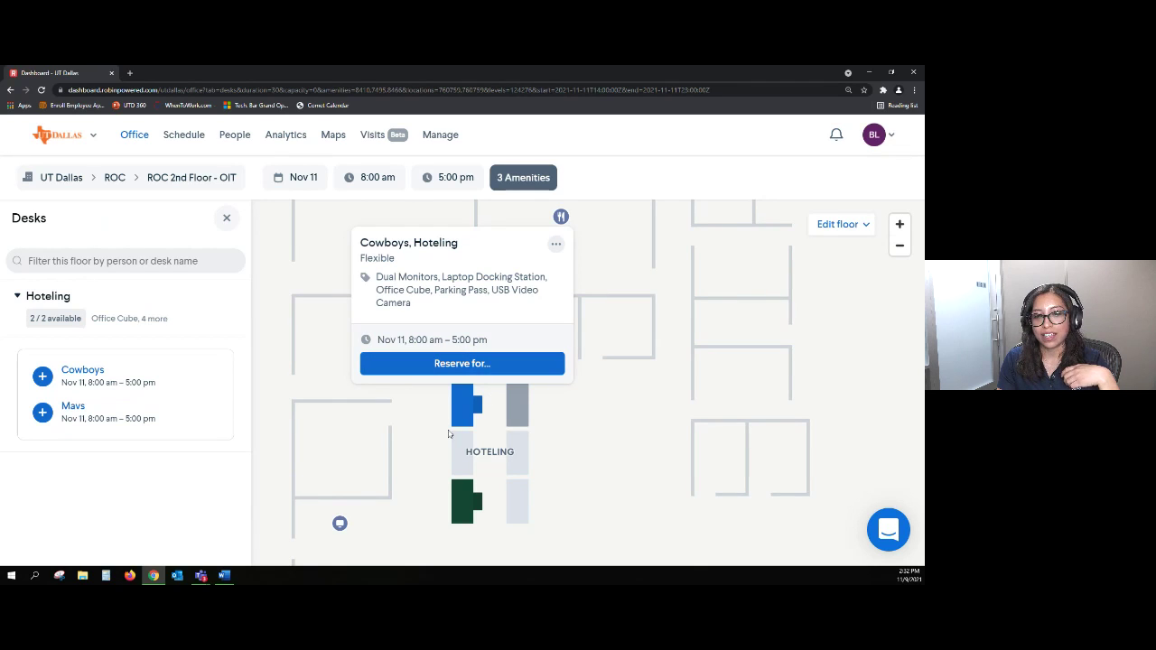
click(502, 366)
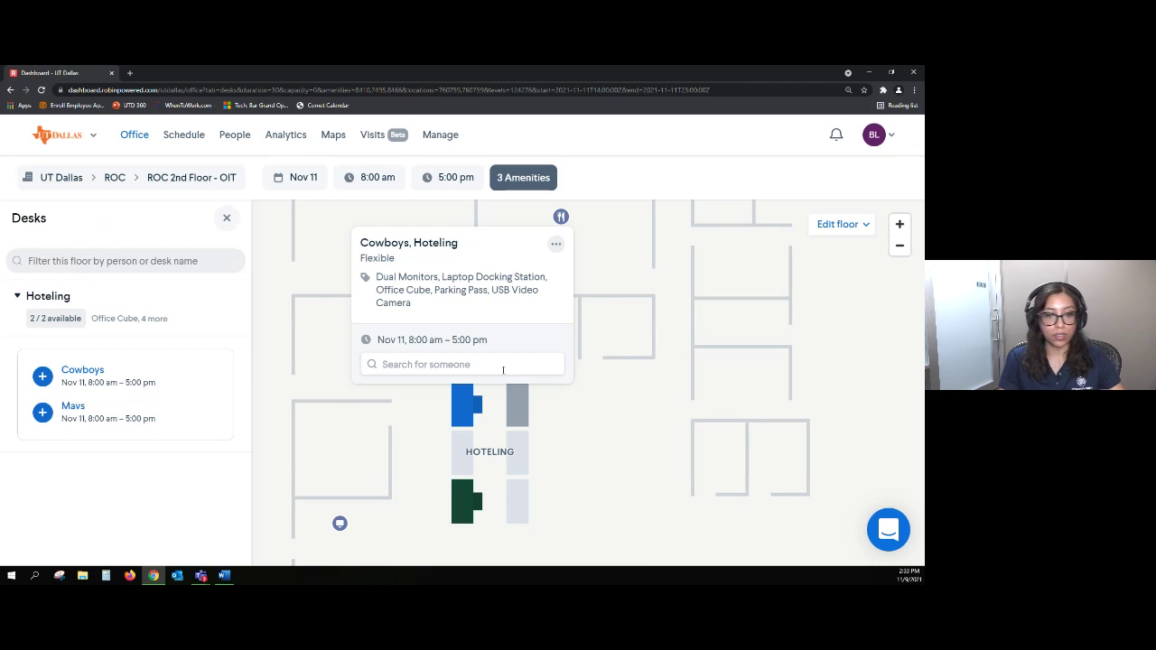
click(503, 365)
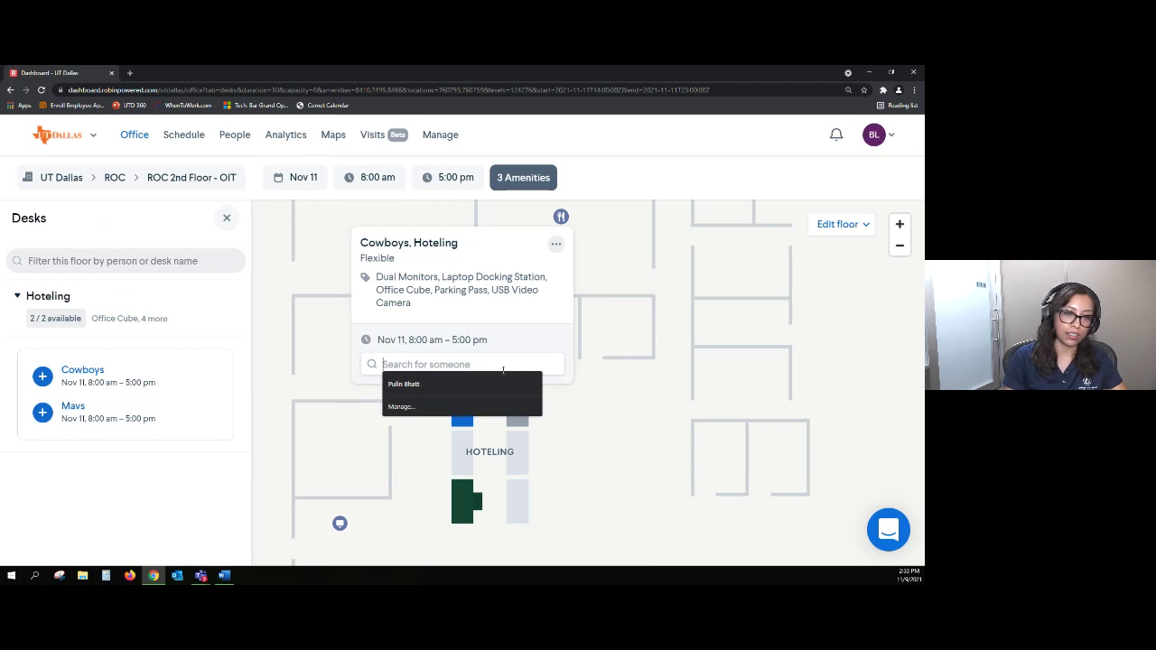
click(418, 384)
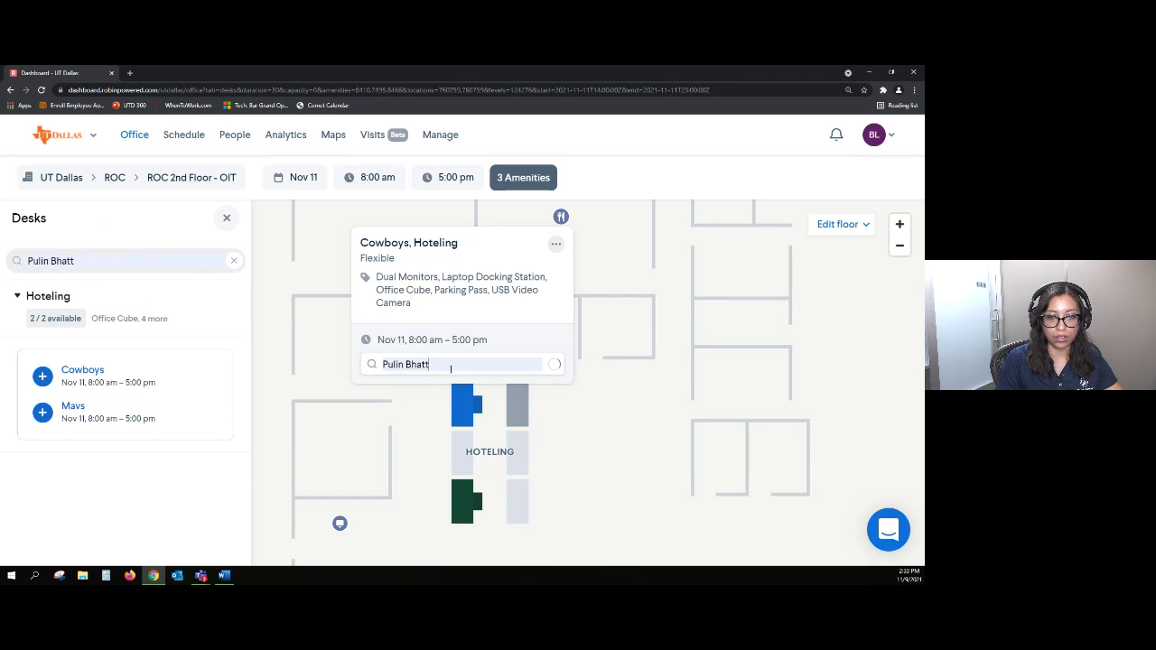
click(468, 398)
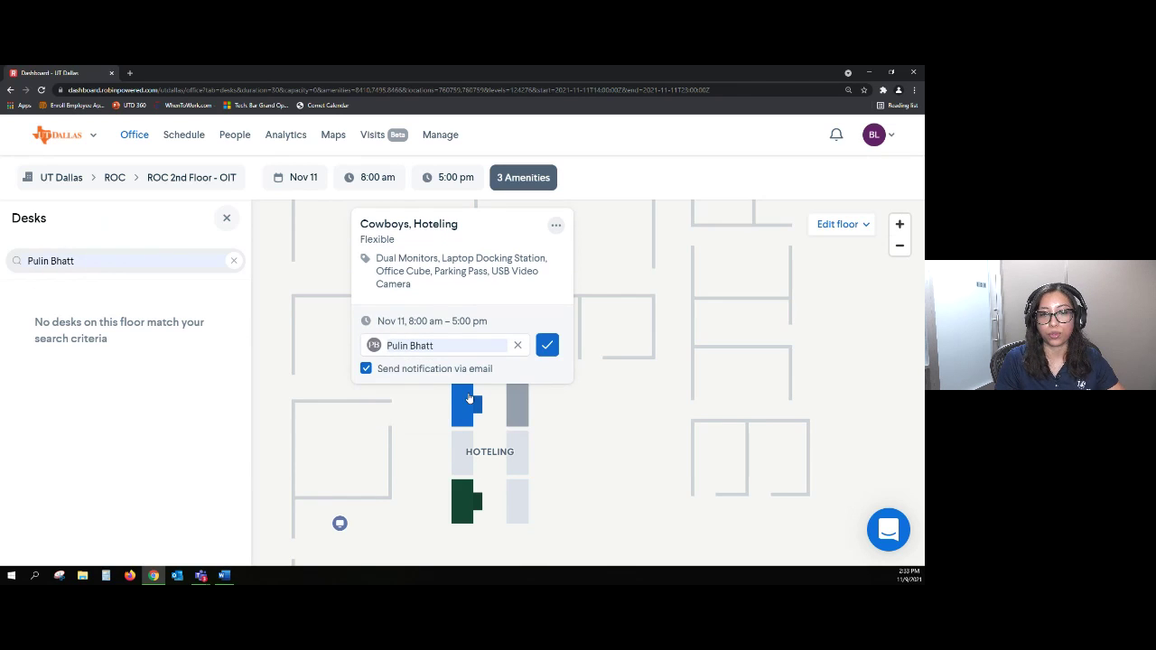
click(546, 346)
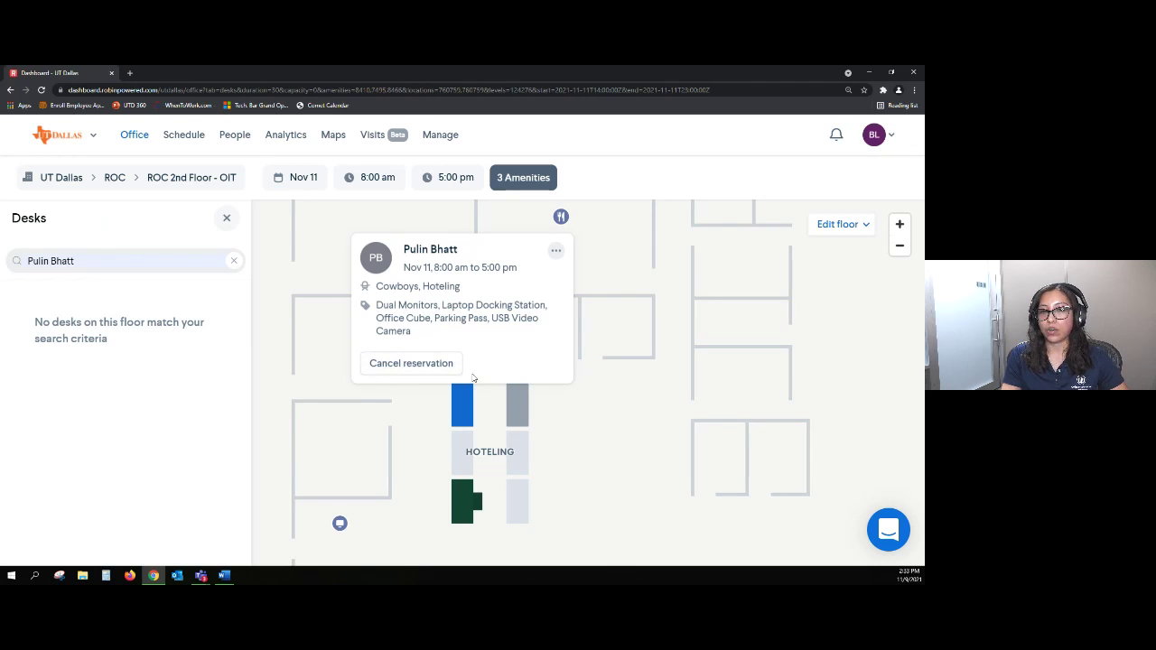
Cancel the colleague's Cowboys desk reservation and close the desk list after clearing its name filter.
click(426, 369)
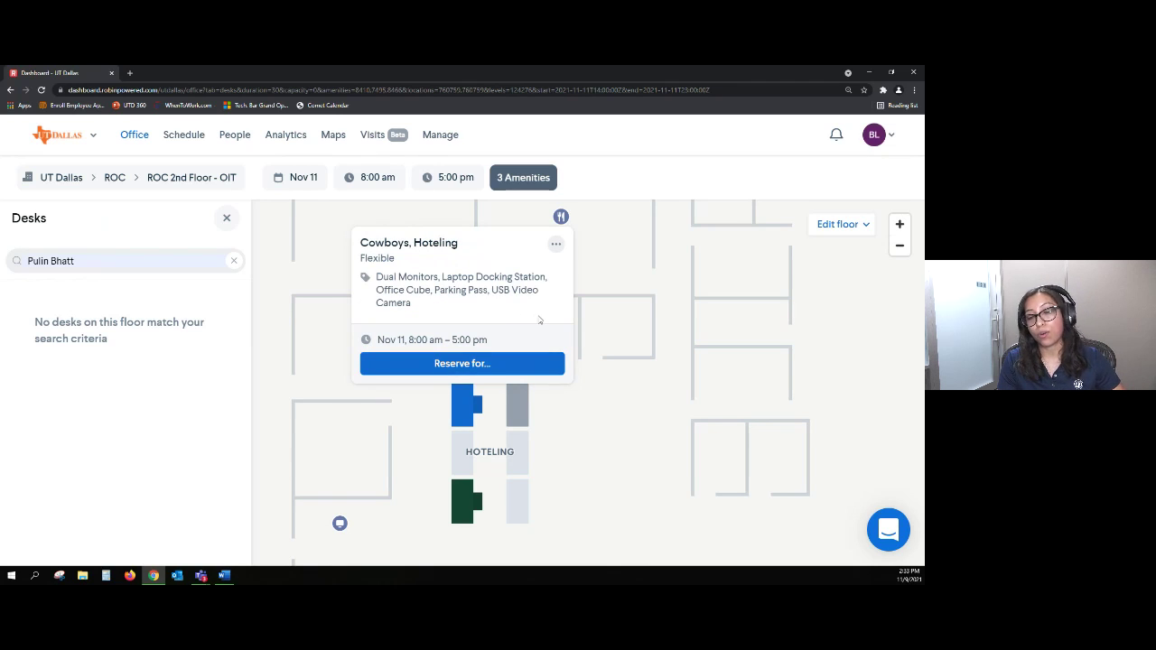
click(630, 430)
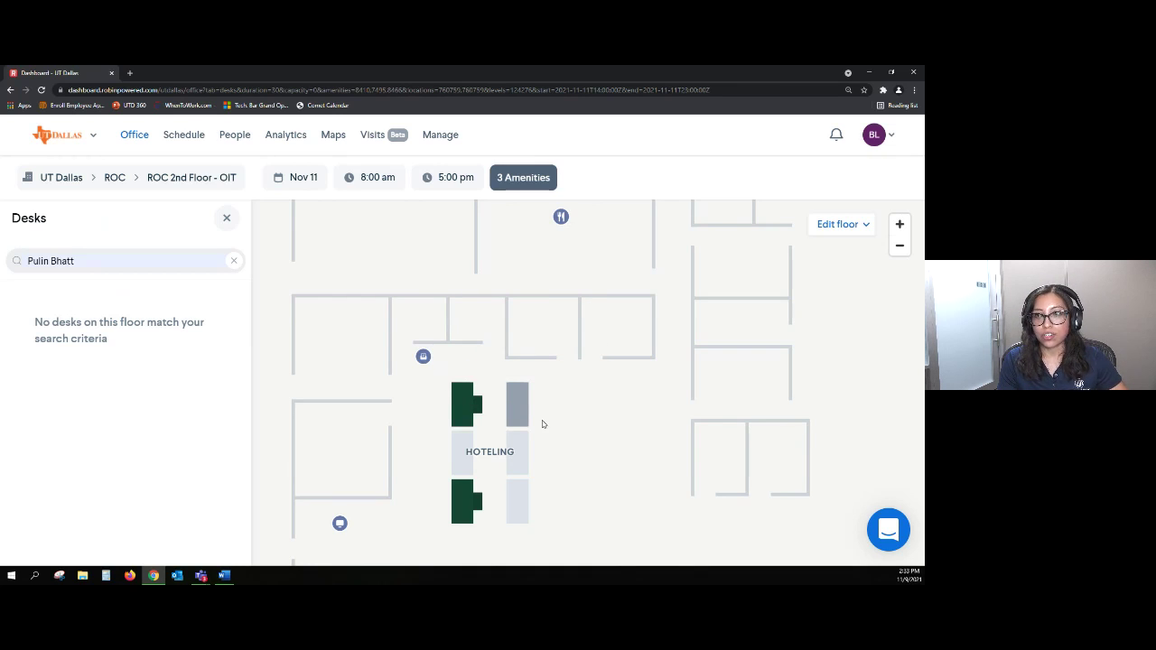
click(233, 261)
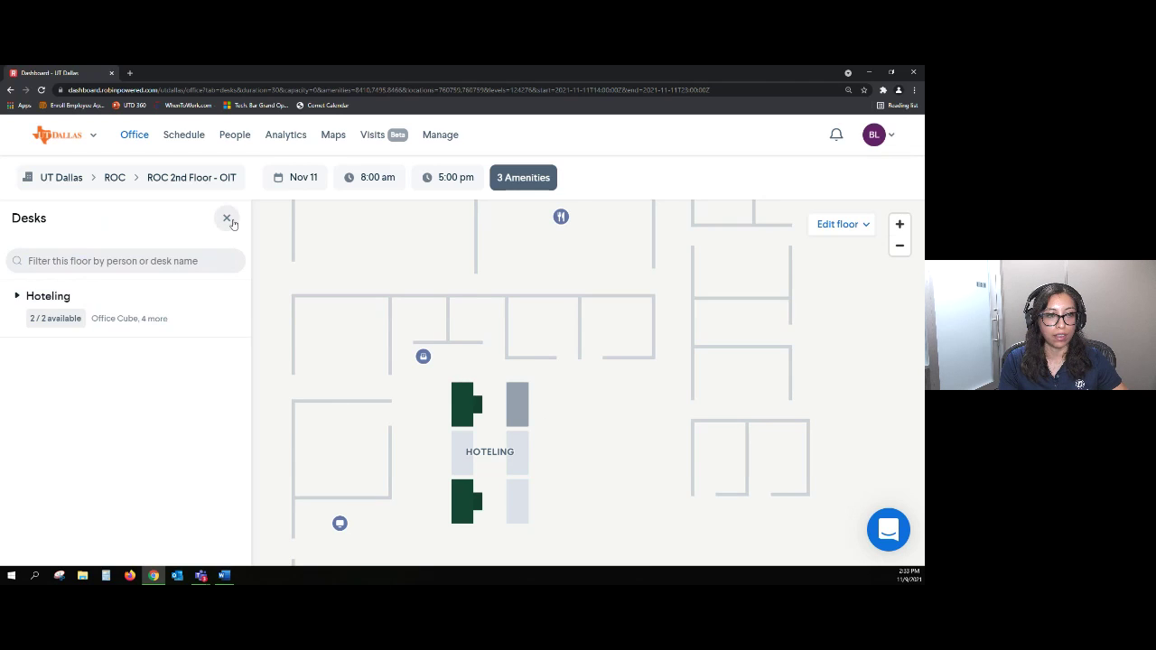
click(232, 221)
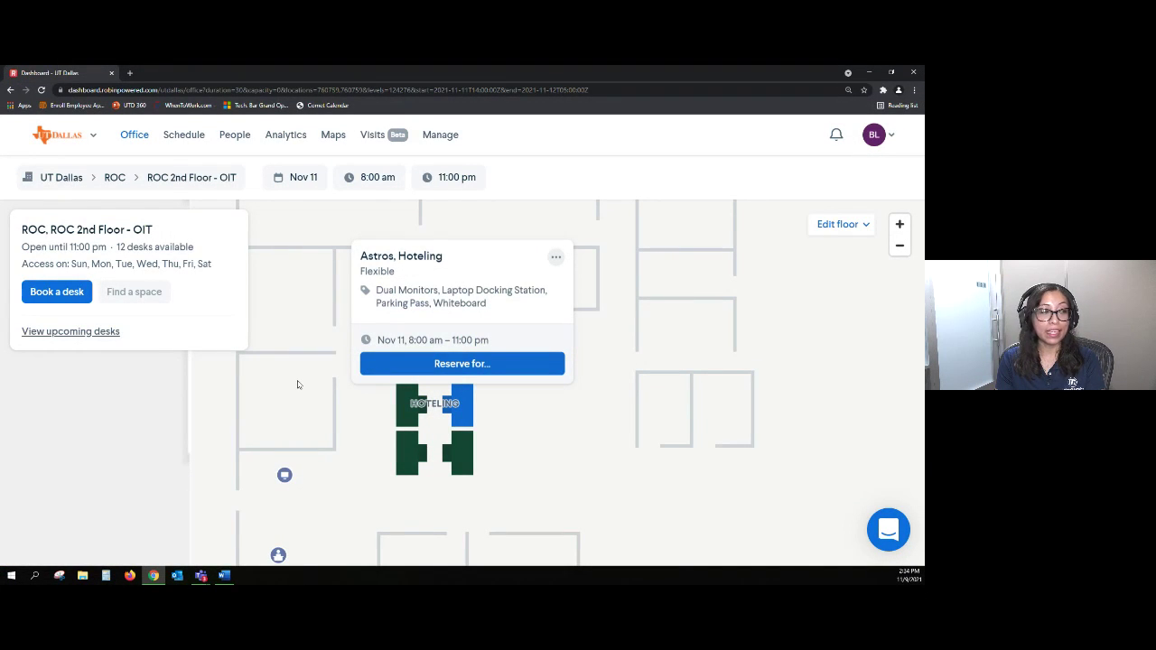
View the details and amenities of several hoteling desks on the floor map, including Texans and Mavs.
click(560, 474)
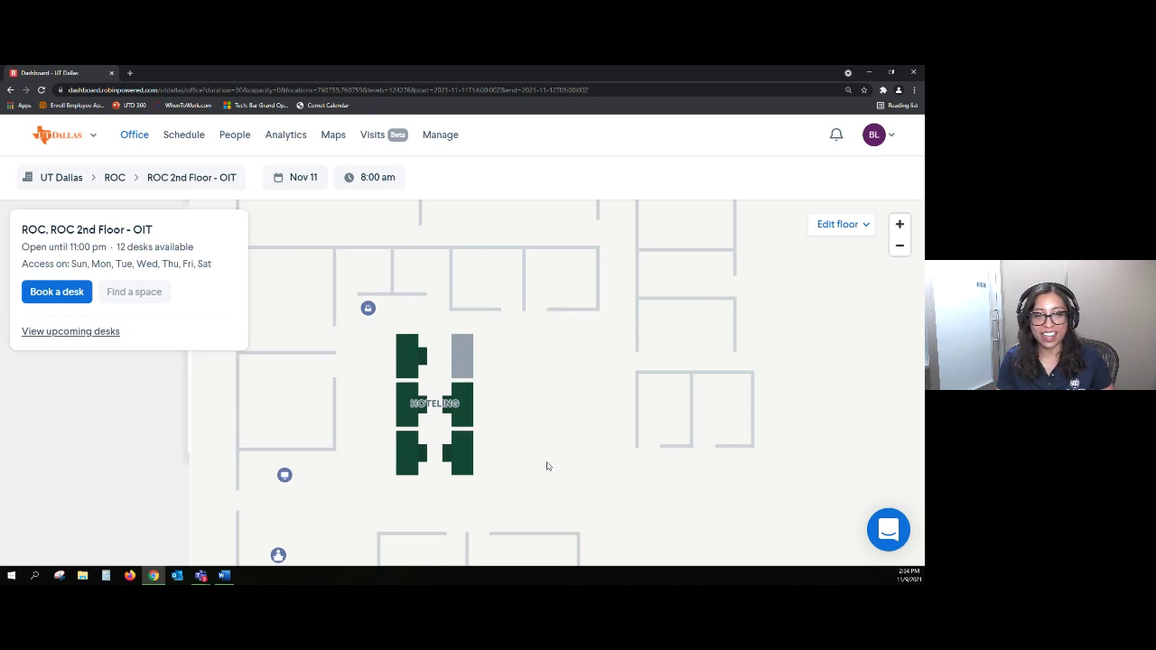
click(420, 415)
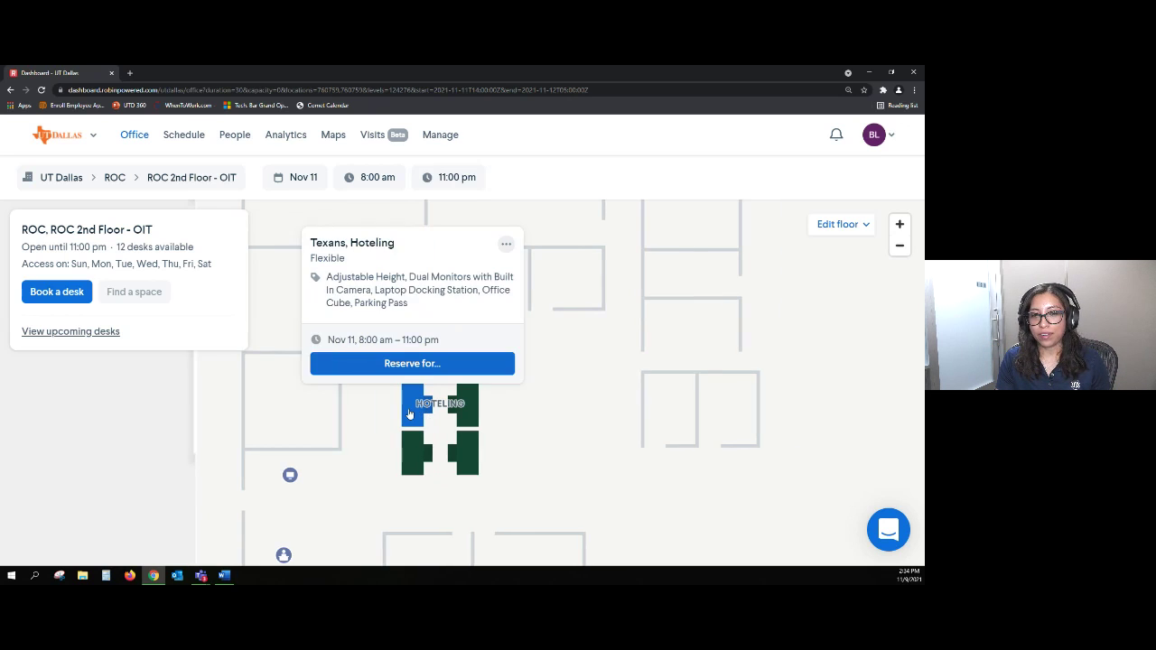
click(465, 457)
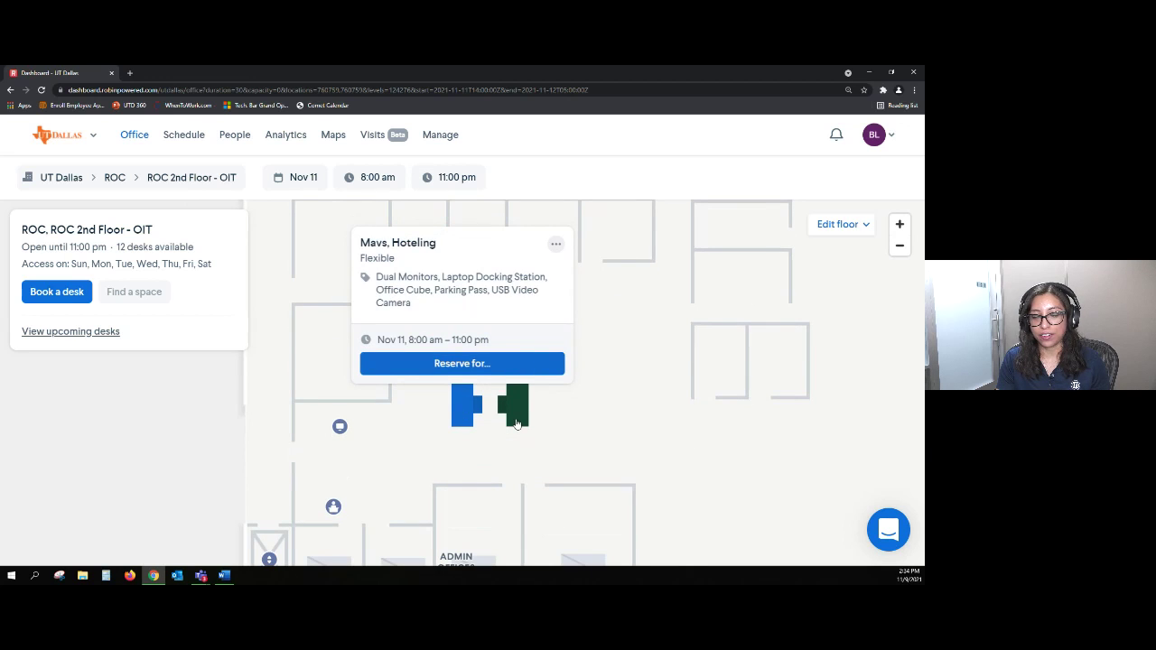
click(520, 419)
click(511, 398)
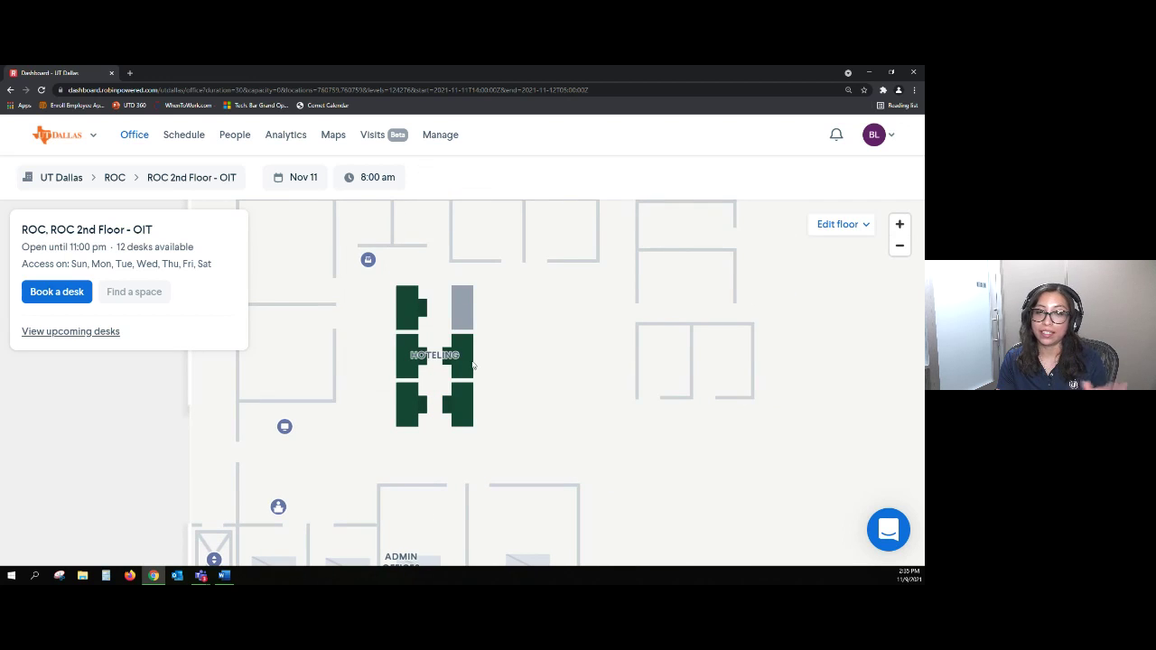
click(464, 369)
click(515, 444)
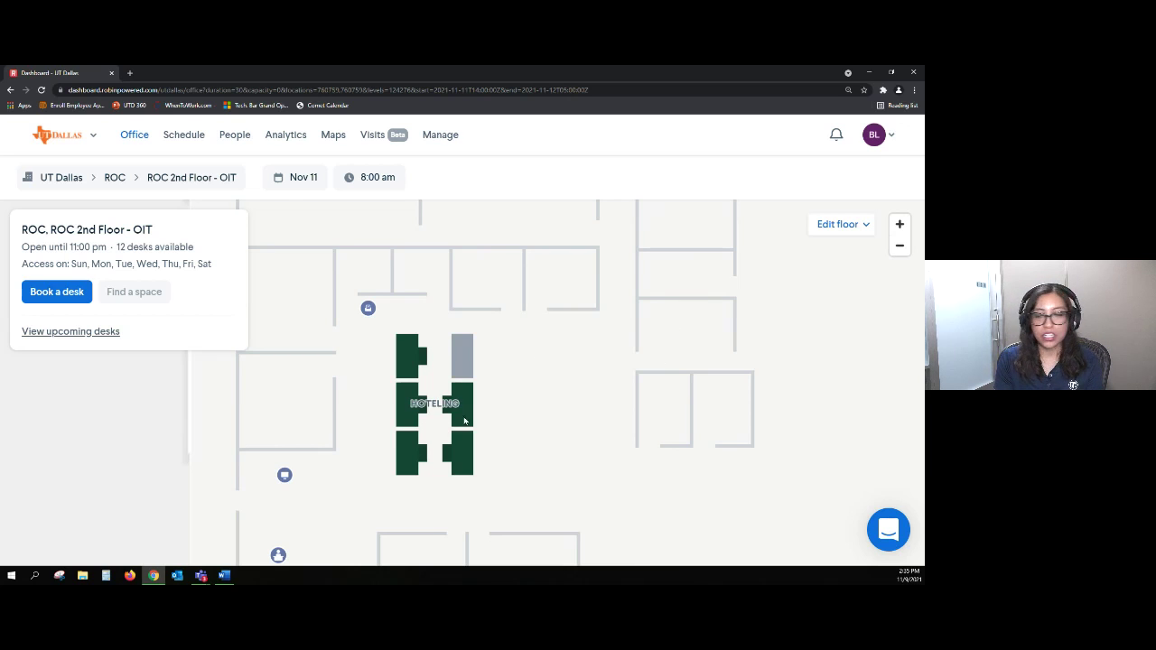
Open the configuration of the ROC 2nd Floor - OIT for editing.
click(855, 226)
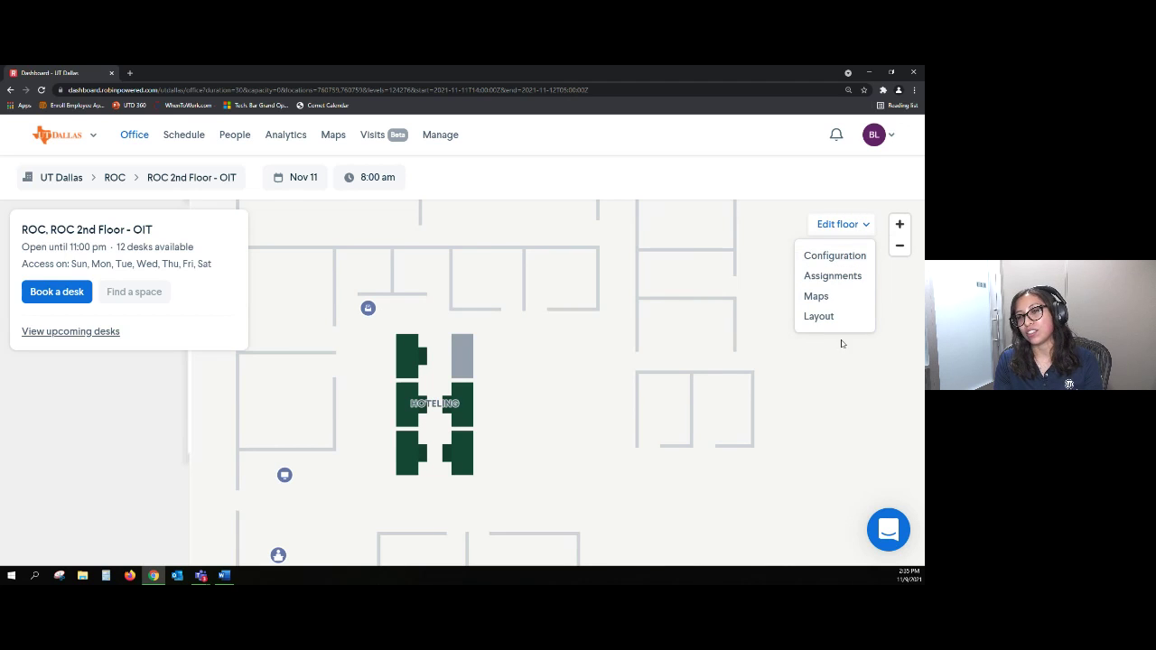
drag(797, 345, 836, 375)
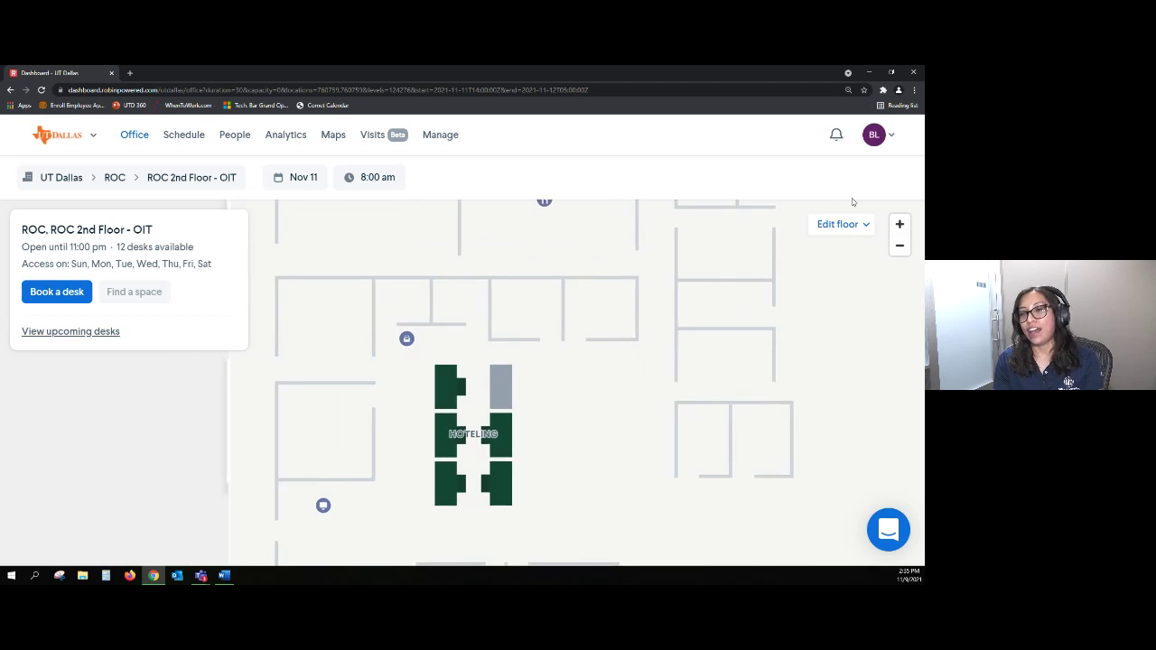
click(849, 226)
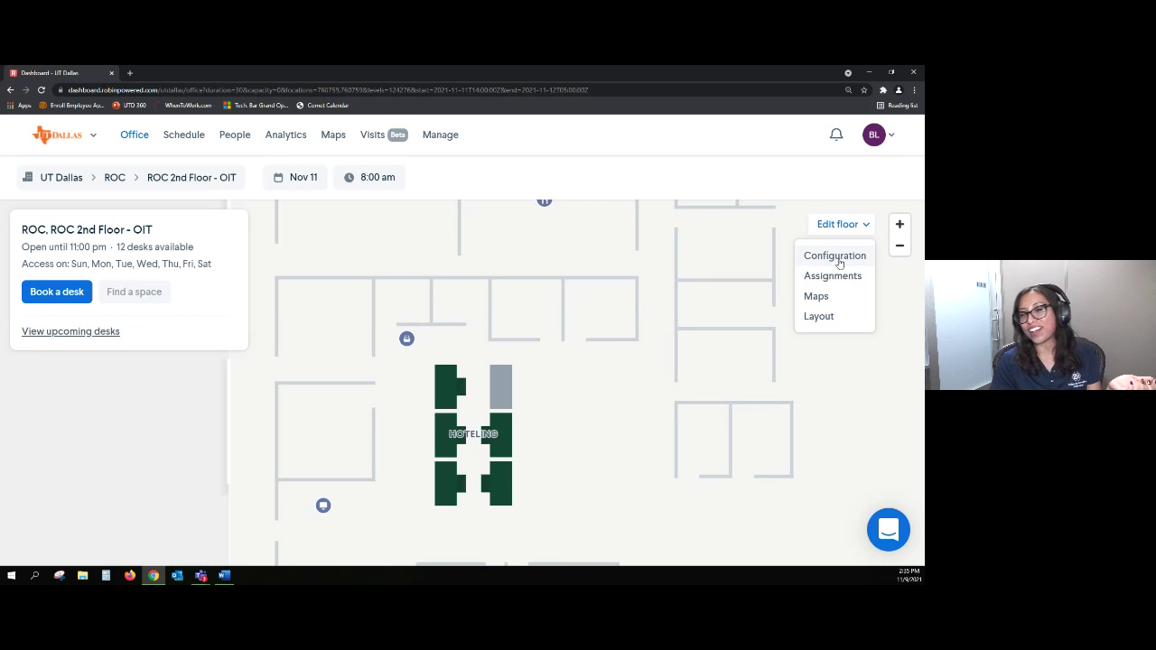
click(836, 257)
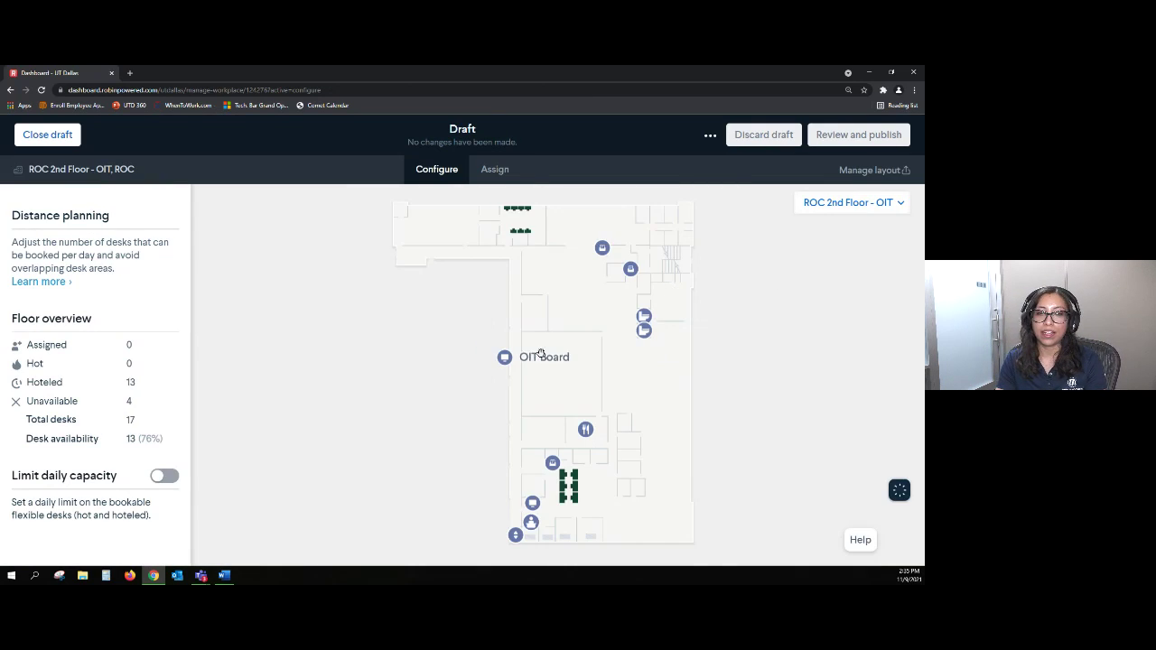
Examine the distance planning circles around the Help Desk desks and the hoteling desks on the draft map.
scroll(497, 280, up, 2)
scroll(497, 280, up, 1)
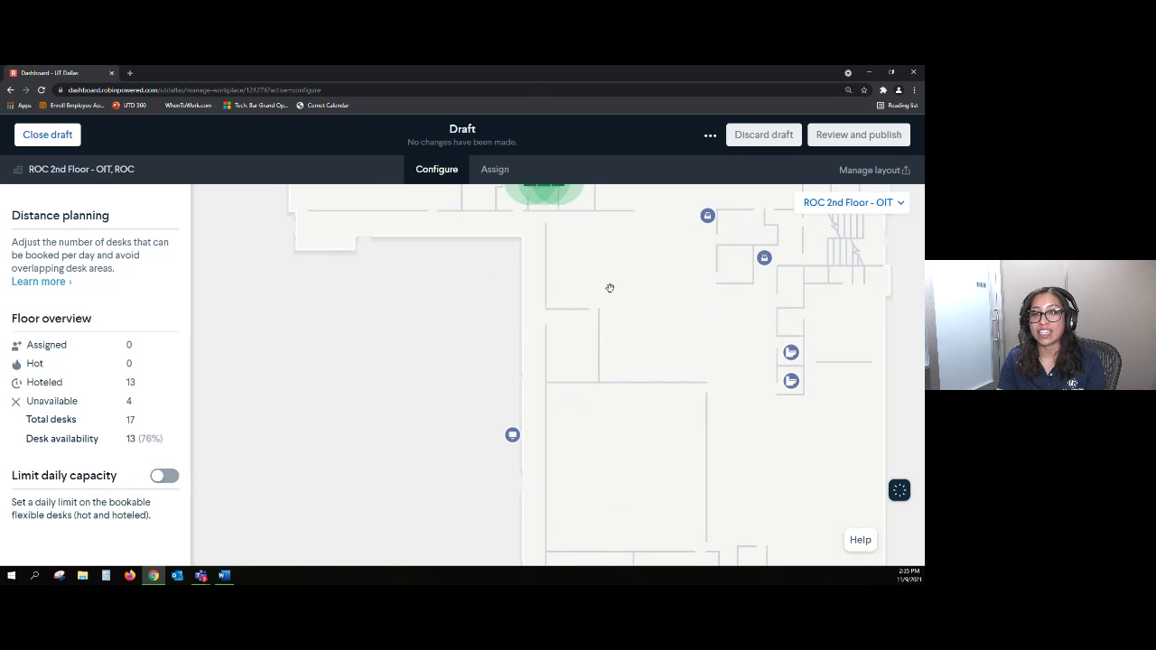
drag(610, 287, 602, 413)
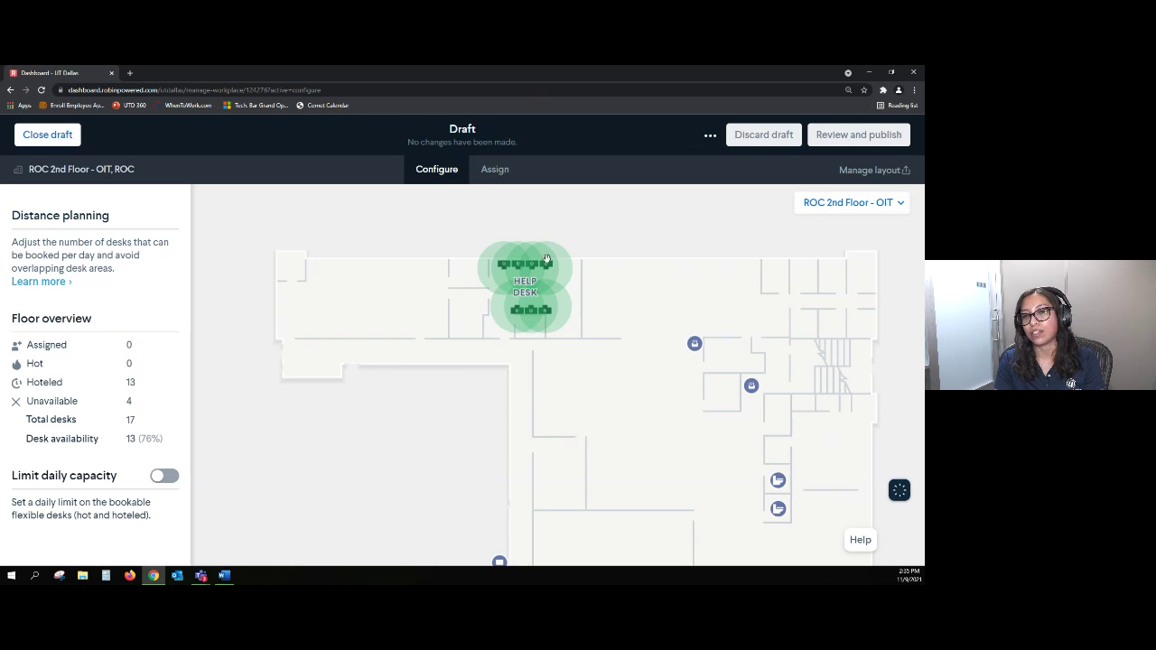
scroll(574, 325, up, 2)
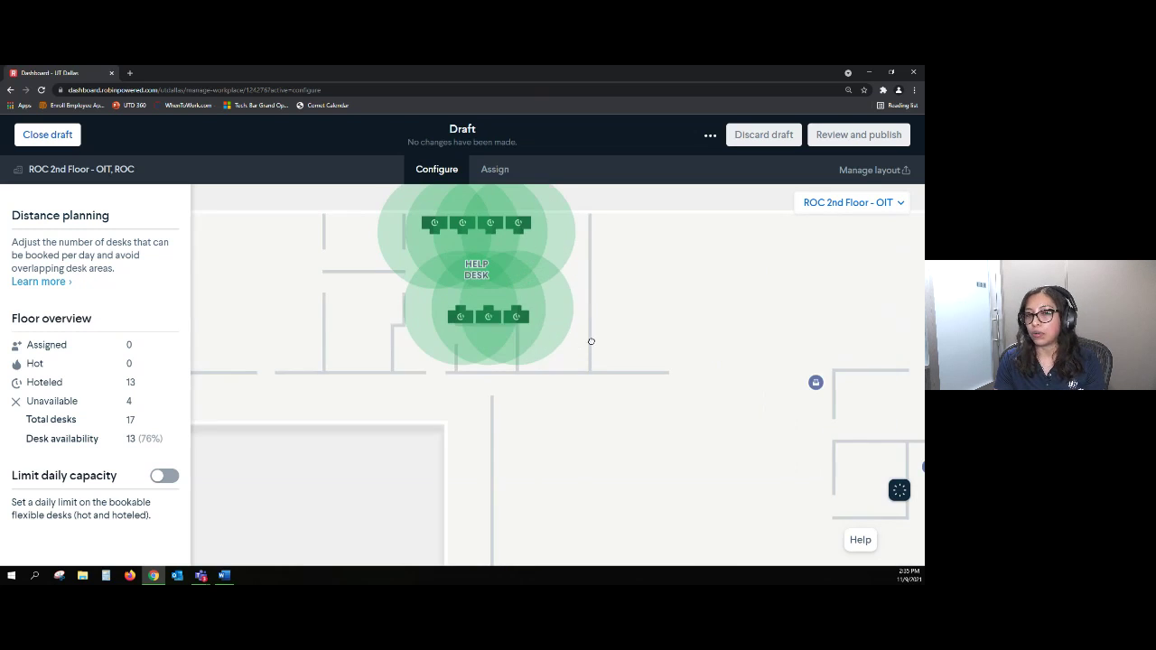
scroll(588, 340, up, 2)
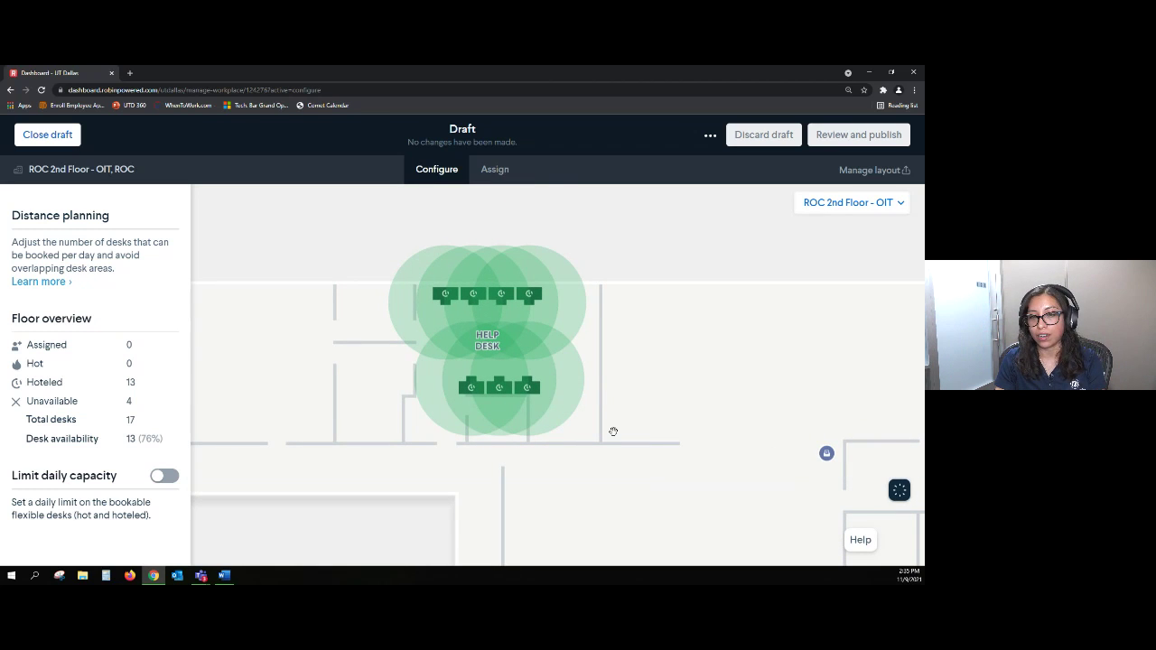
scroll(633, 439, down, 3)
scroll(673, 450, down, 5)
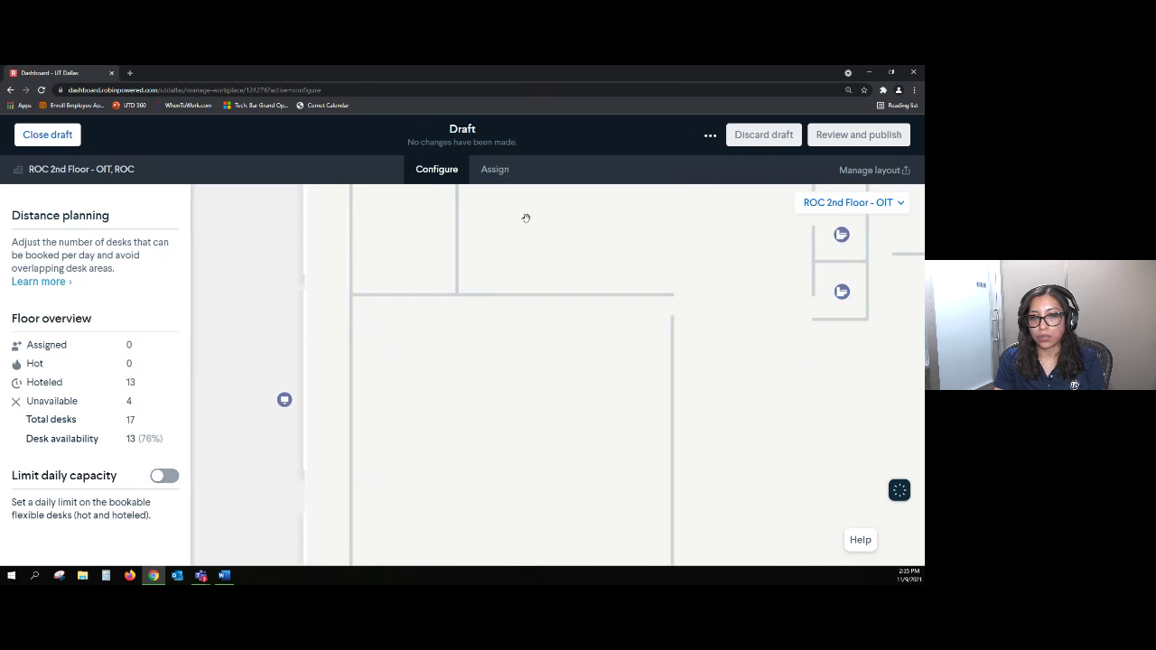
drag(683, 448, 694, 409)
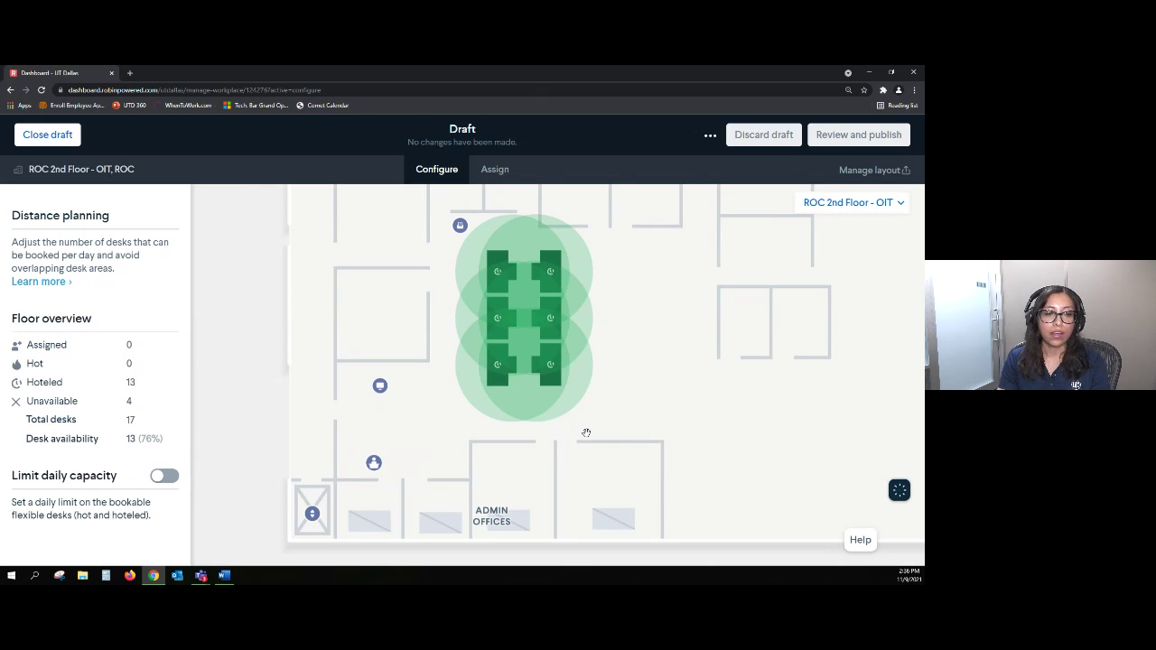
Try limiting the daily capacity to 10 and to 0 flexible desks, and switch the limit off again.
click(161, 481)
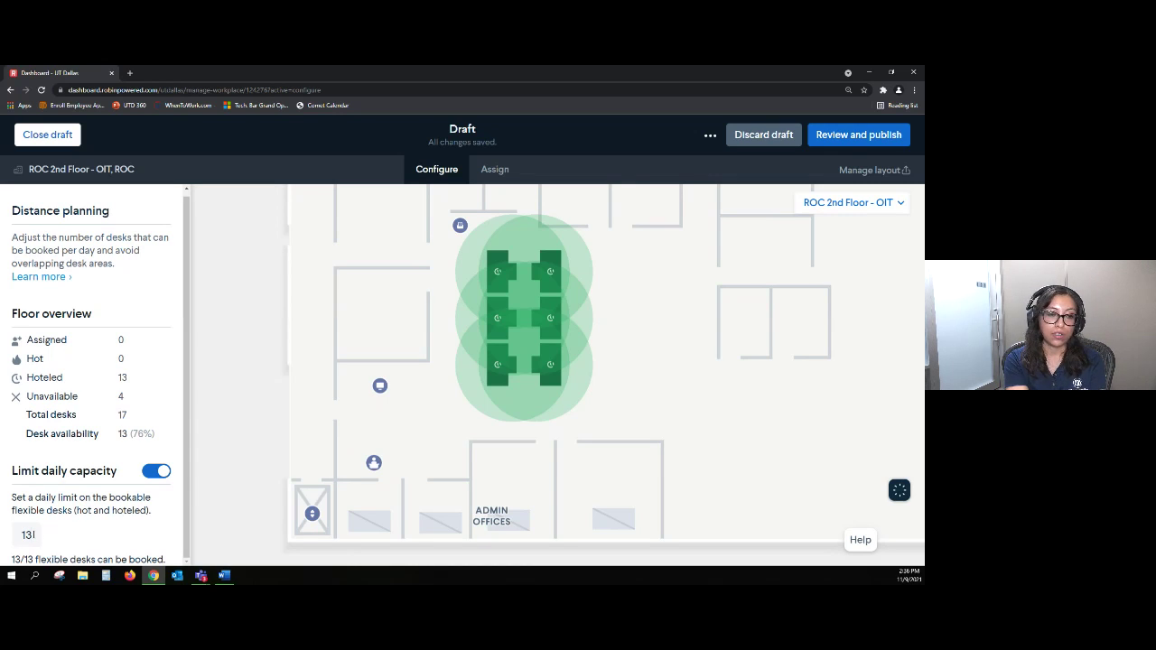
key(BackSpace)
text(0)
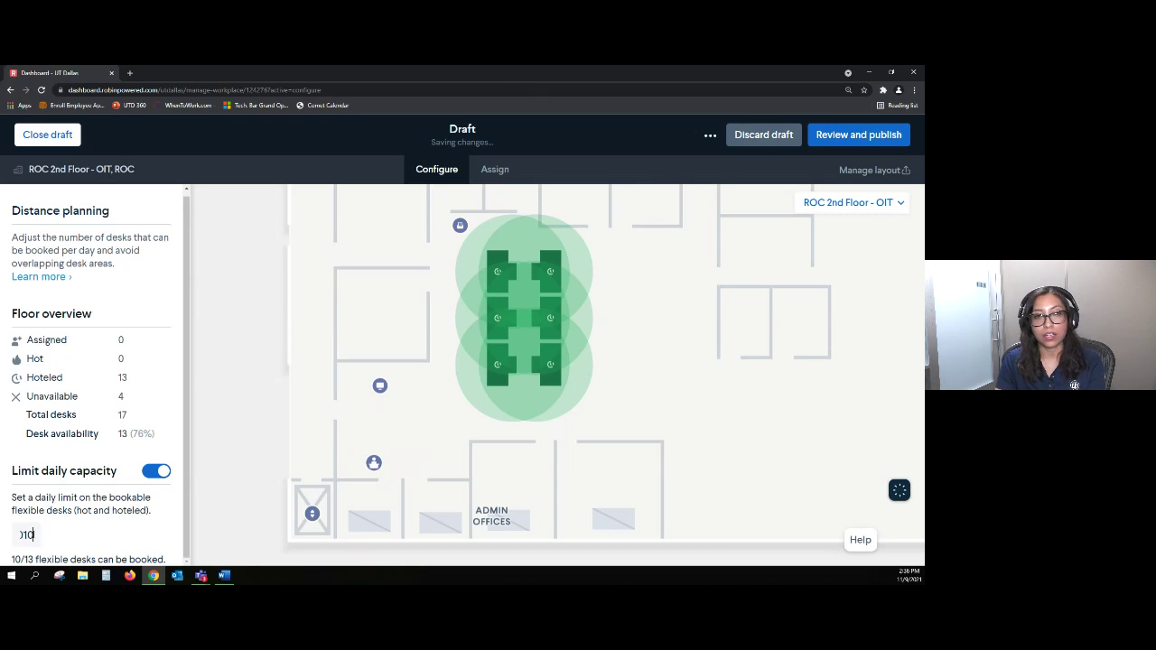
key(BackSpace)
key(BackSpace)
text(0)
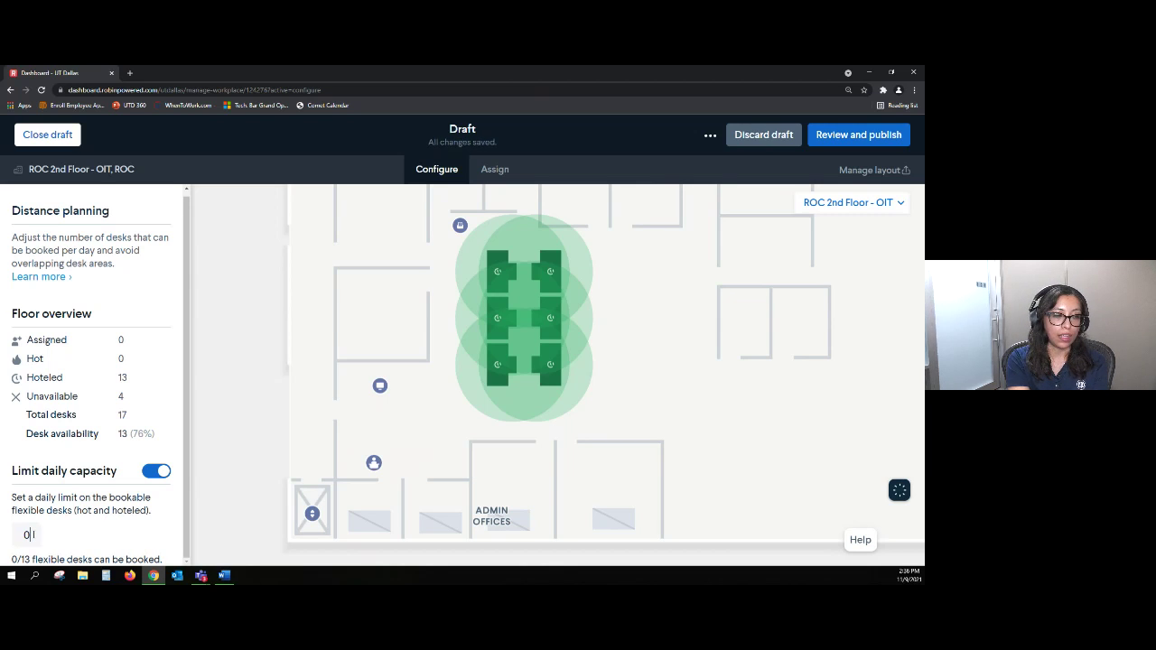
scroll(208, 459, down, 3)
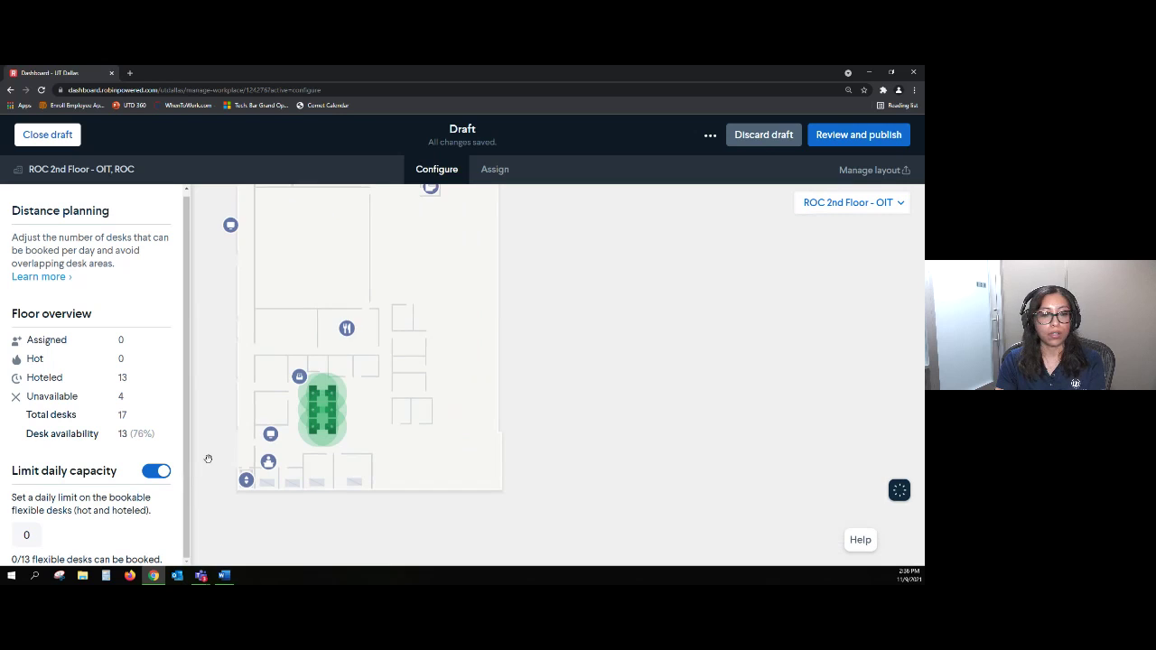
click(159, 471)
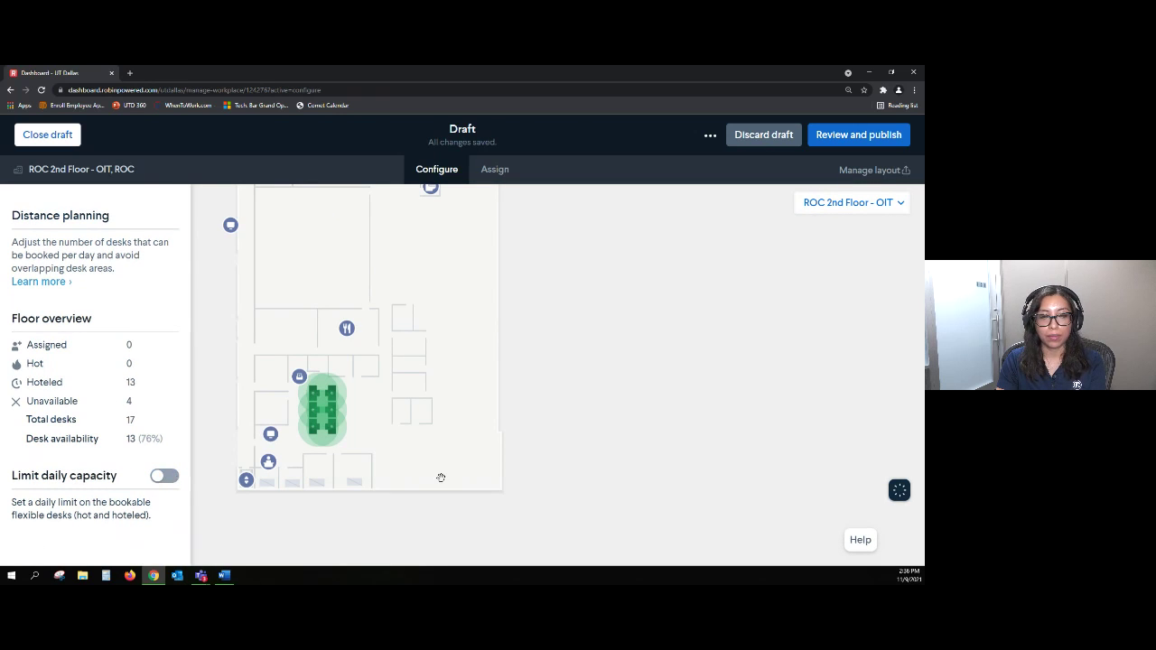
drag(413, 463, 632, 497)
scroll(617, 485, up, 2)
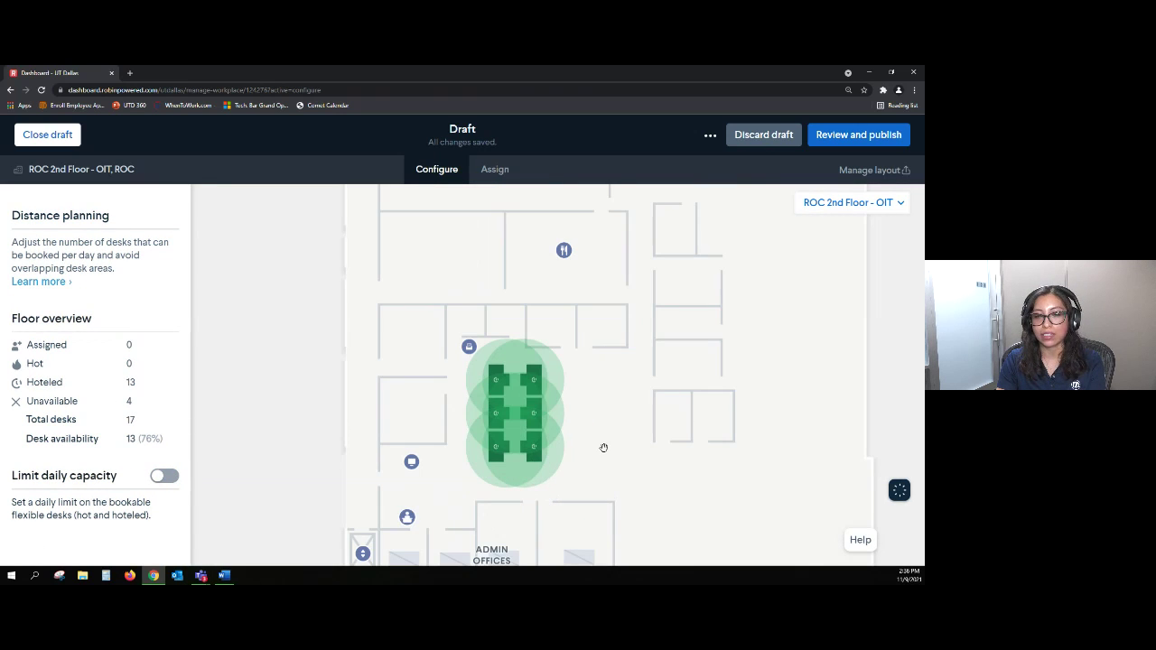
scroll(599, 448, up, 3)
drag(591, 392, 659, 408)
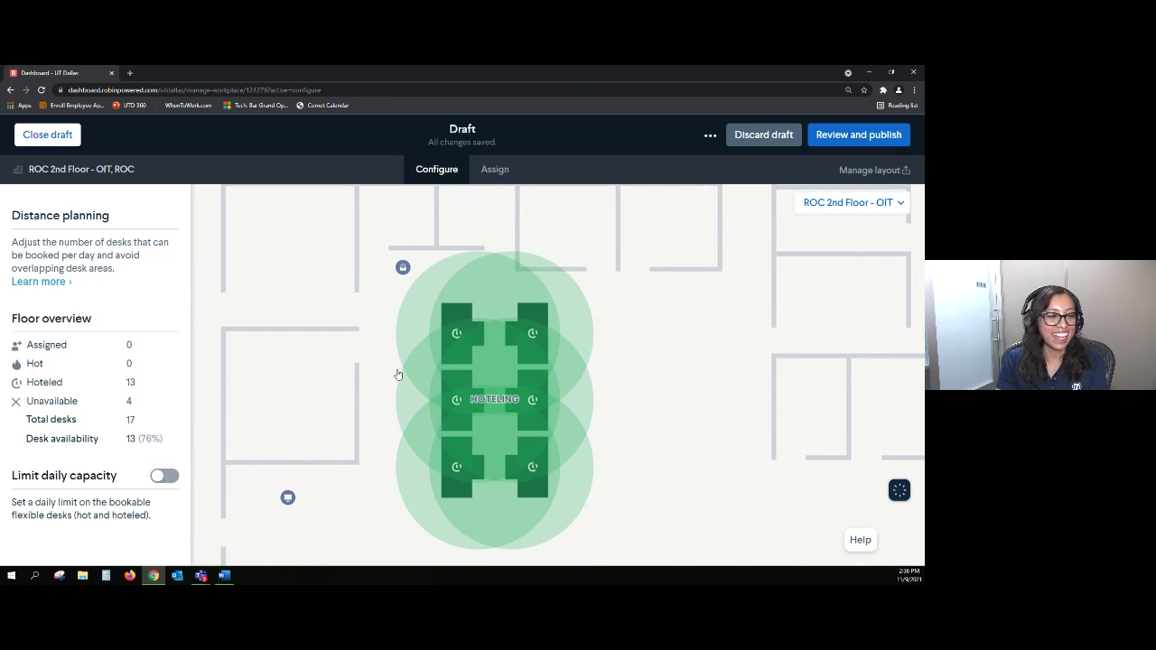
scroll(632, 308, up, 1)
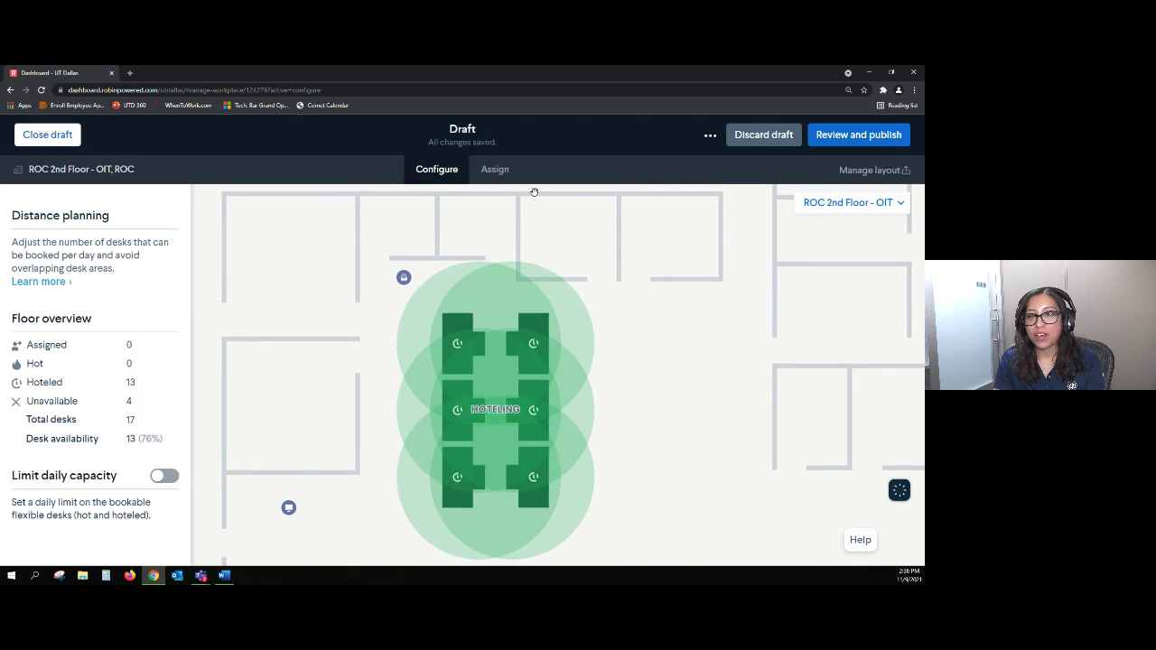
Switch the floor draft to desk assignment and inspect the settings of each Admin Offices desk.
click(497, 170)
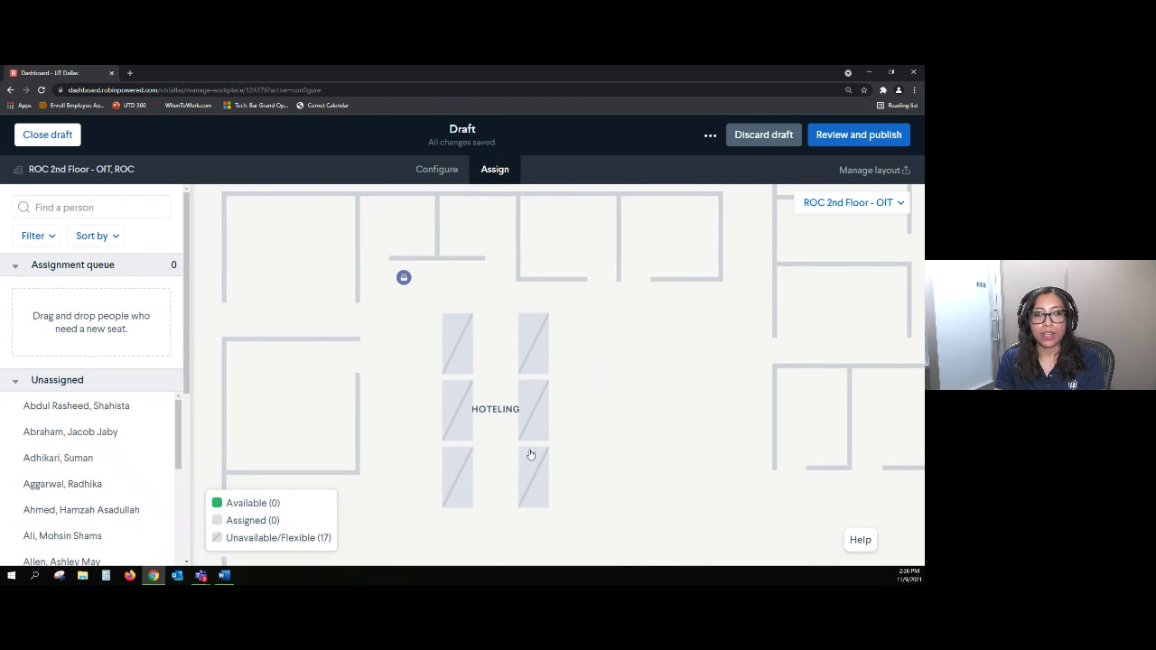
scroll(591, 520, down, 5)
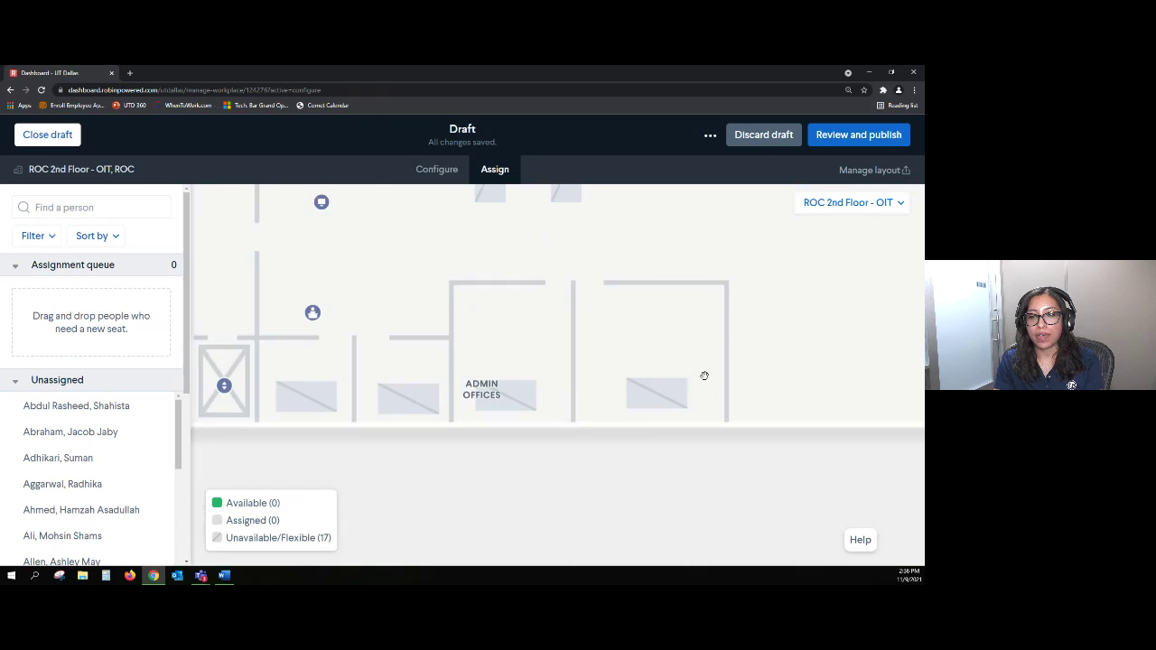
click(658, 373)
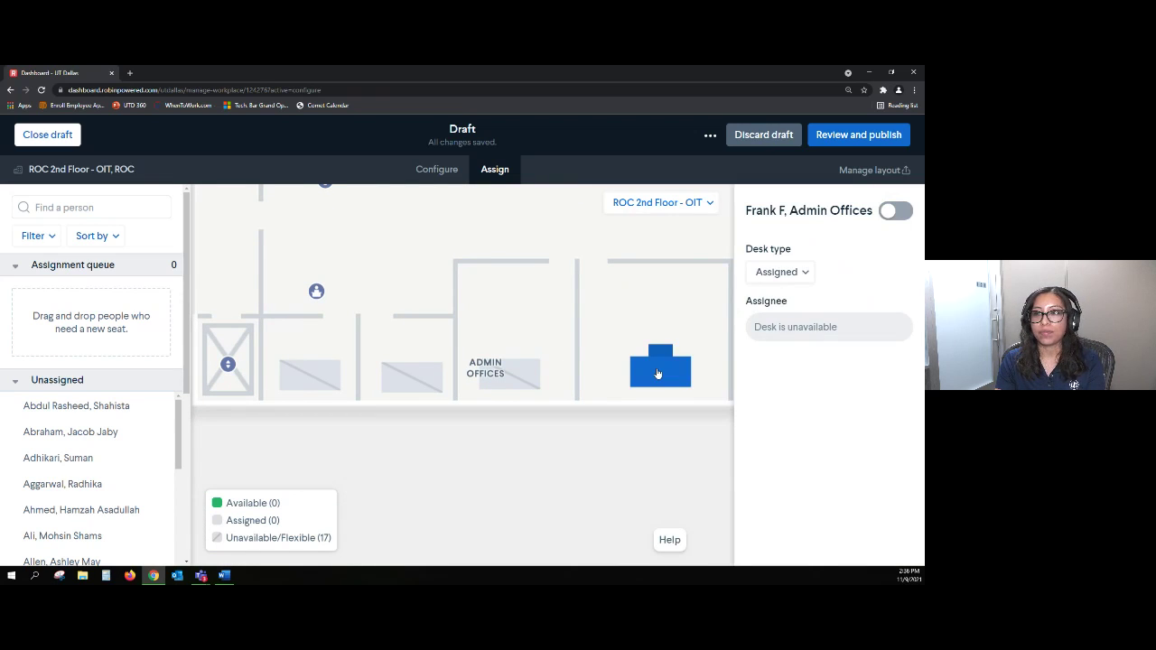
click(526, 379)
click(409, 378)
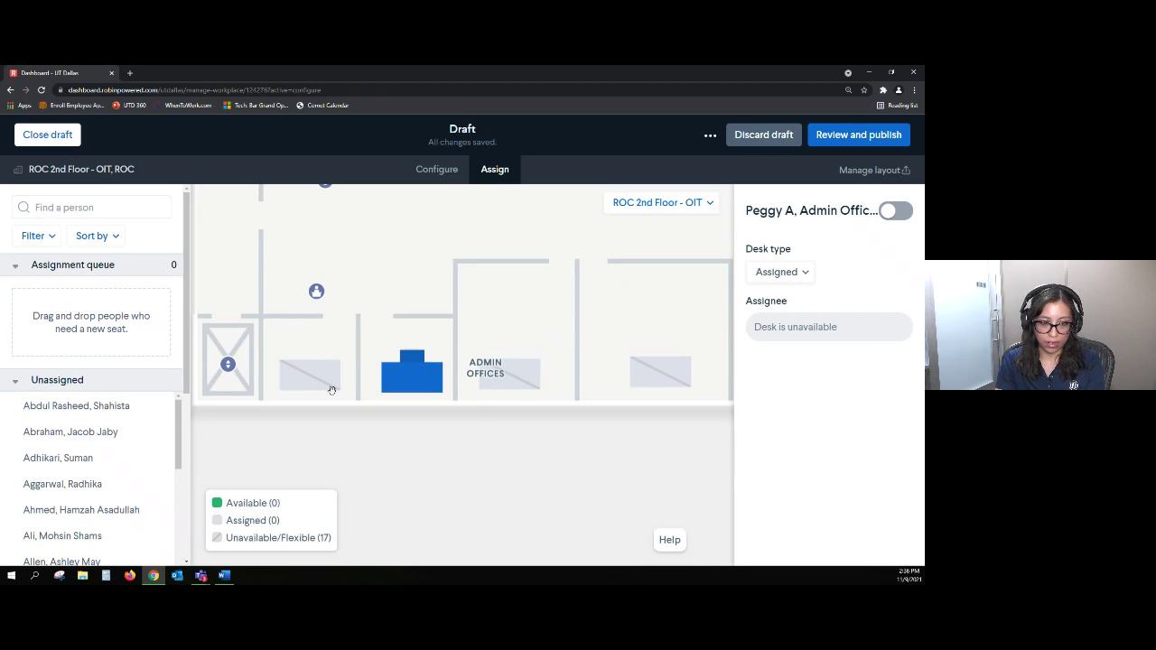
click(411, 340)
click(323, 374)
click(397, 254)
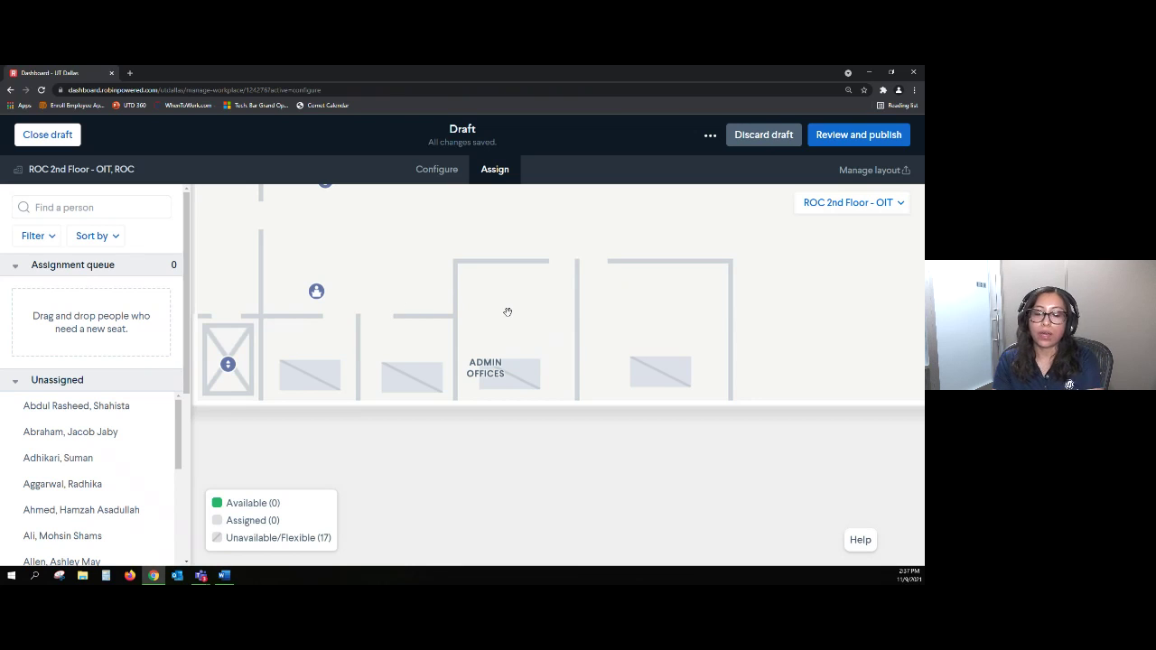
Review the desk type and assignee settings of three Admin Offices desks once more.
drag(414, 291, 407, 367)
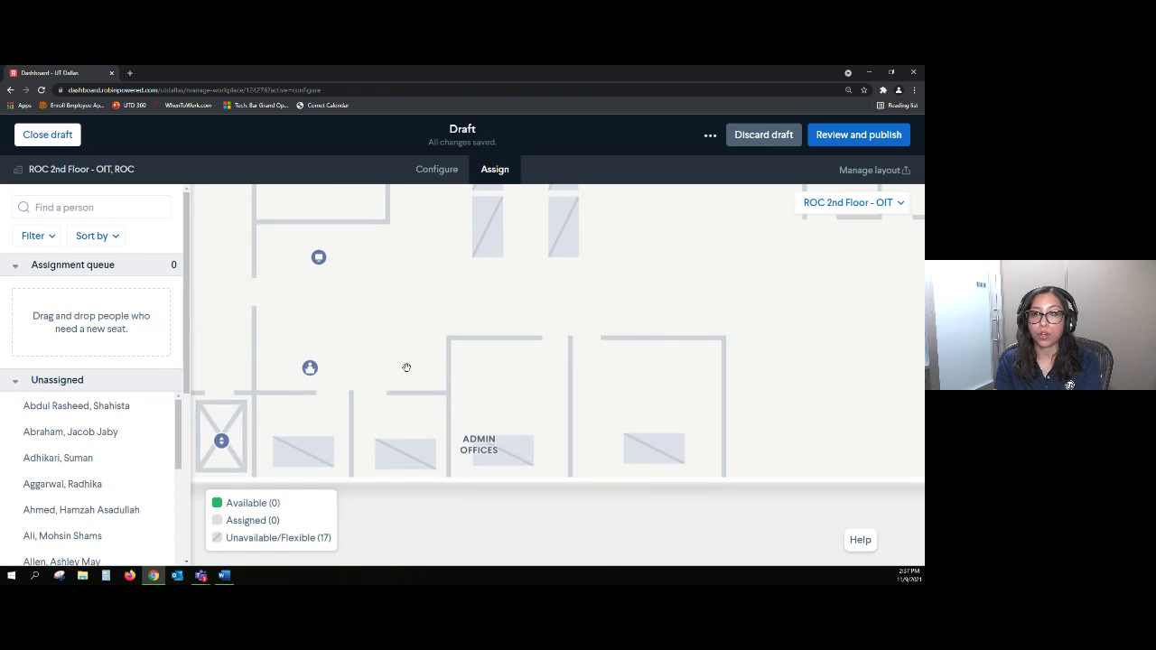
drag(449, 304, 449, 327)
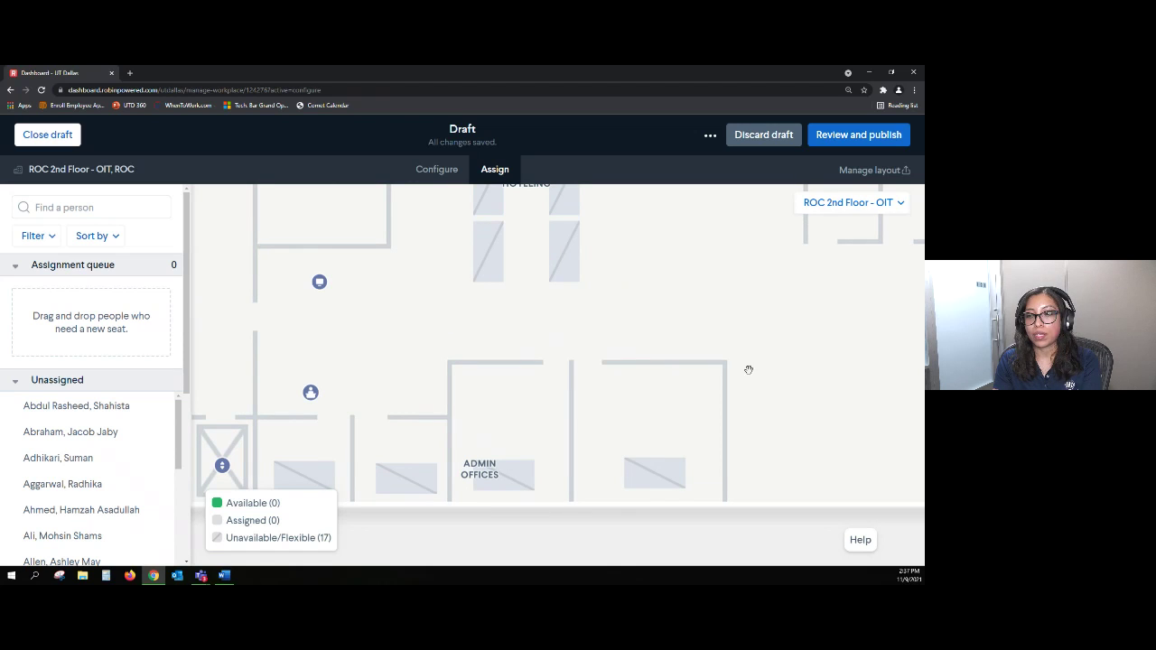
click(666, 481)
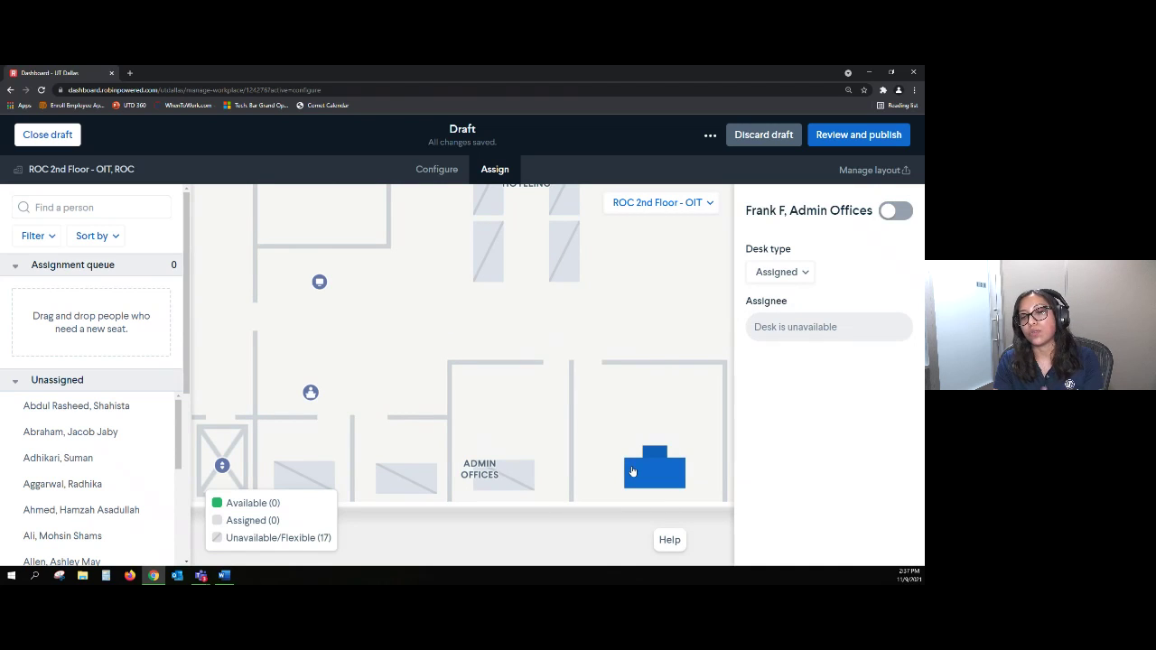
click(521, 477)
click(416, 479)
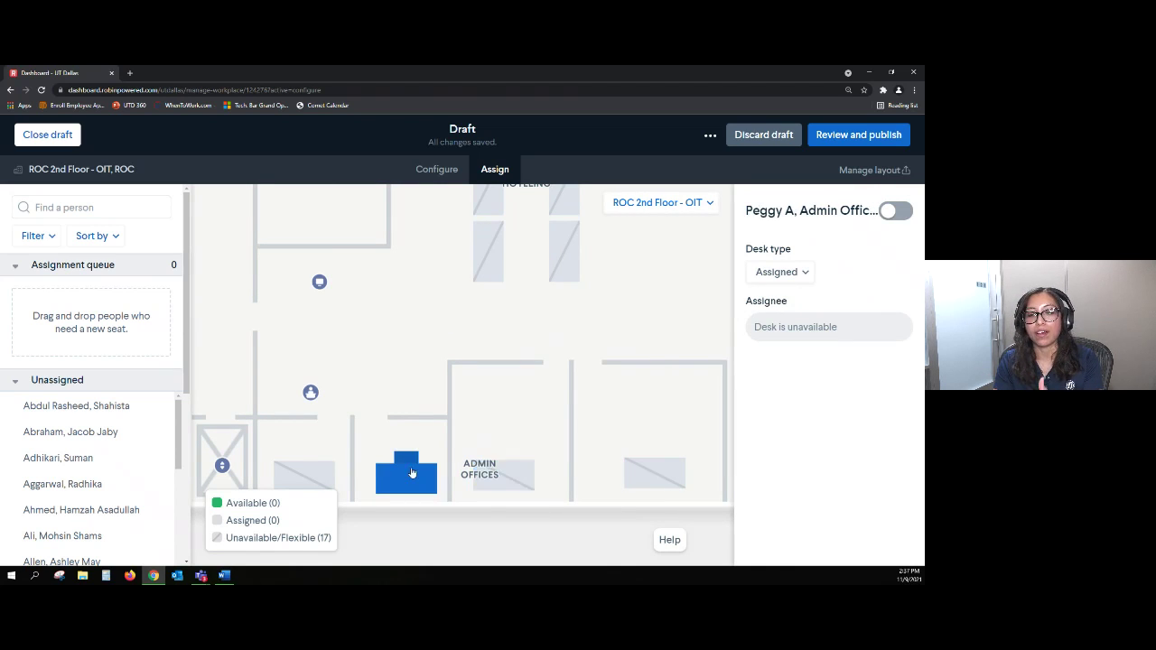
Deselect the Admin Offices desk and close the floor draft to return to the office map.
click(407, 359)
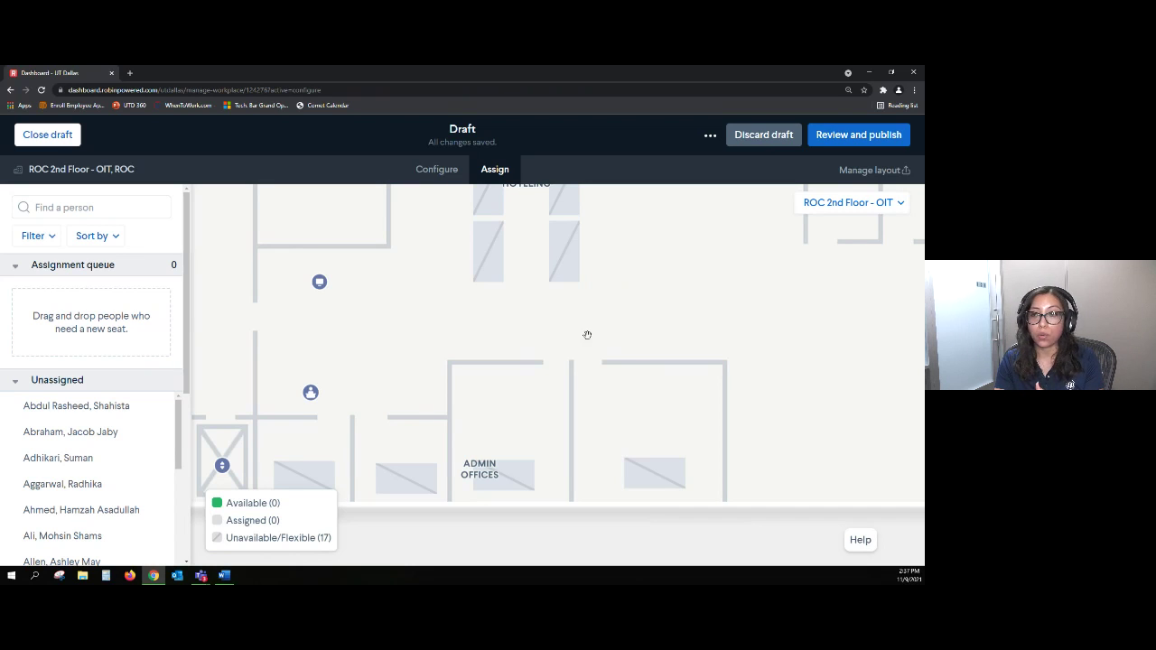
scroll(607, 388, up, 5)
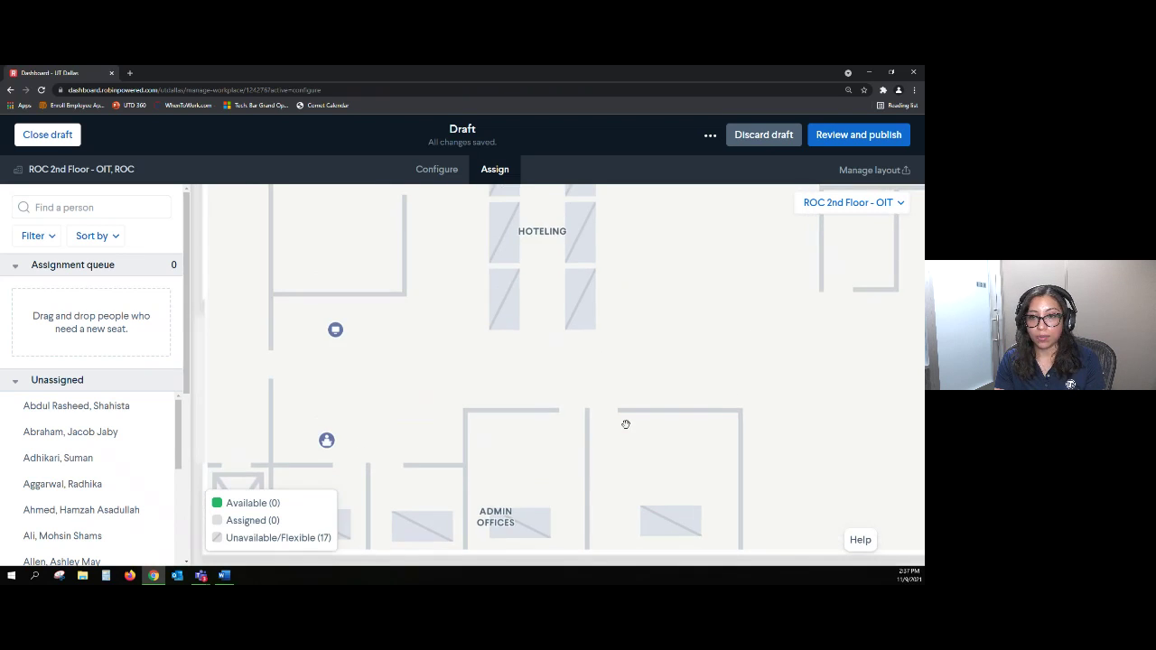
click(54, 137)
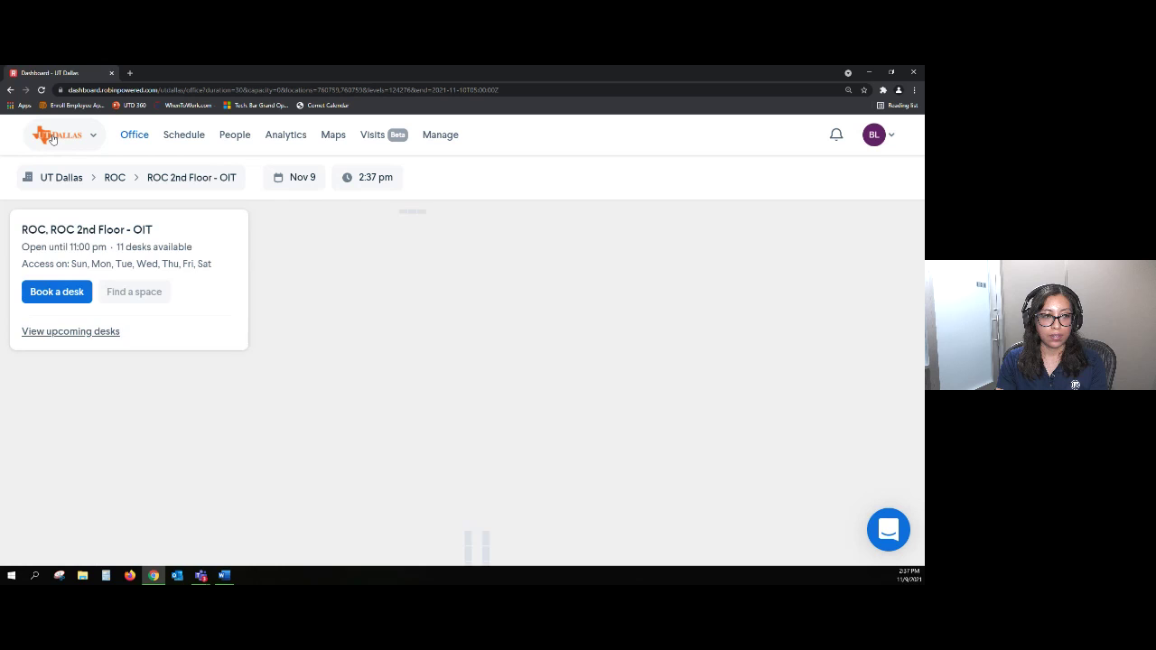
Open the desk assignments of the ROC 2nd Floor and browse the list of unassigned people beside the Admin Offices area.
click(864, 233)
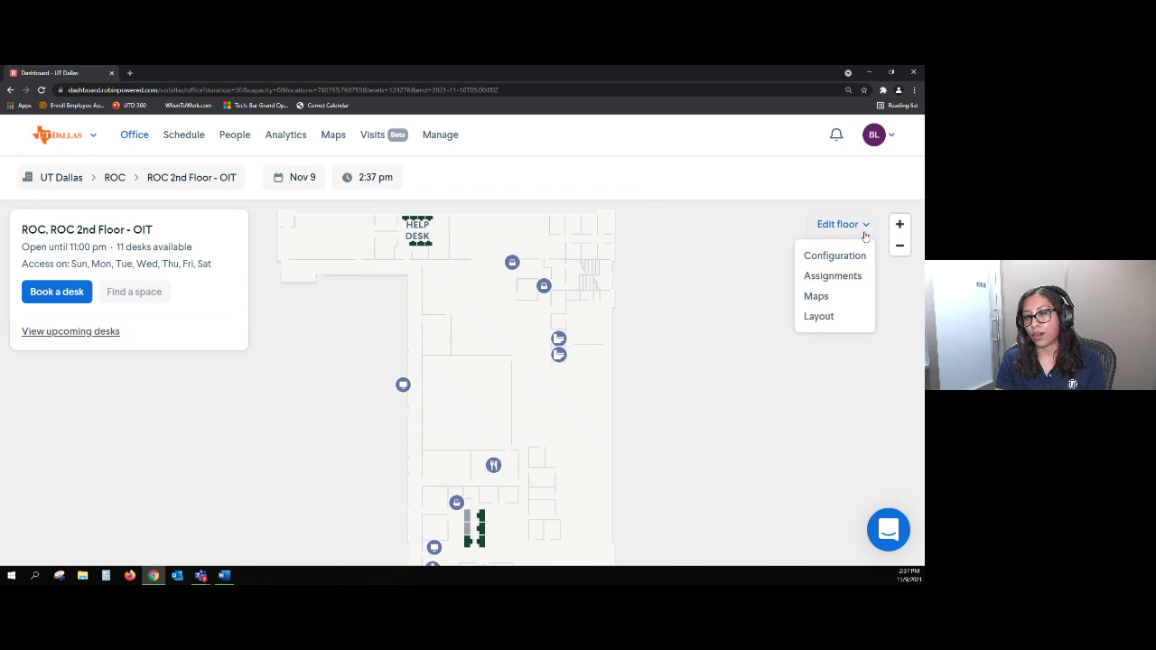
click(833, 276)
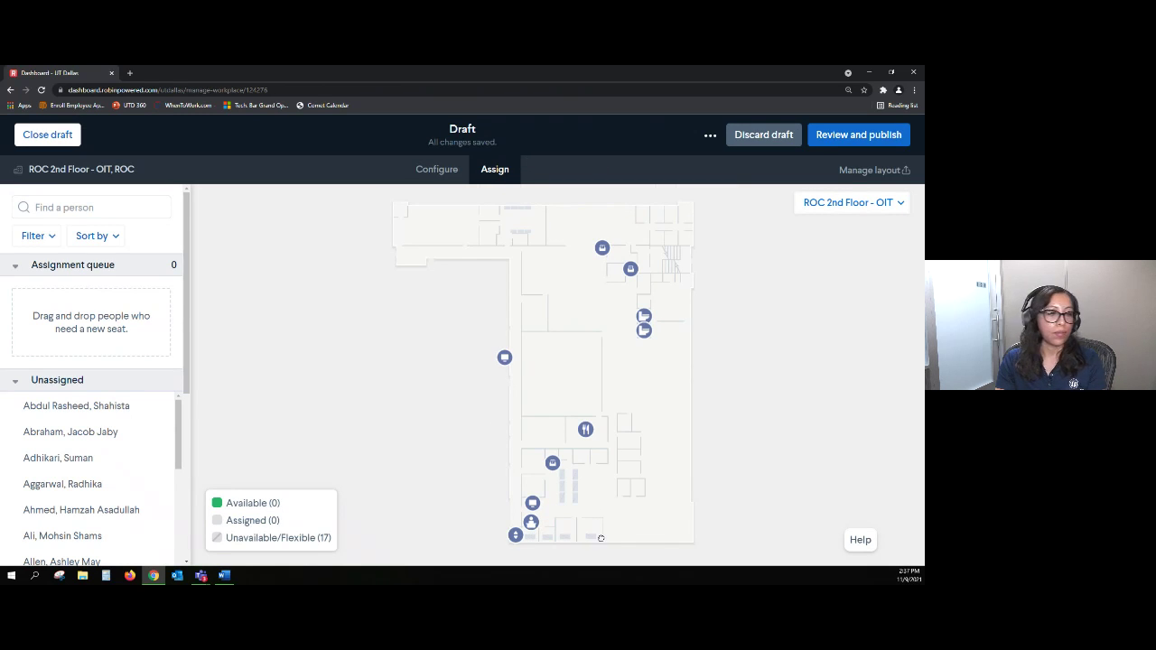
scroll(601, 538, up, 3)
drag(178, 415, 178, 441)
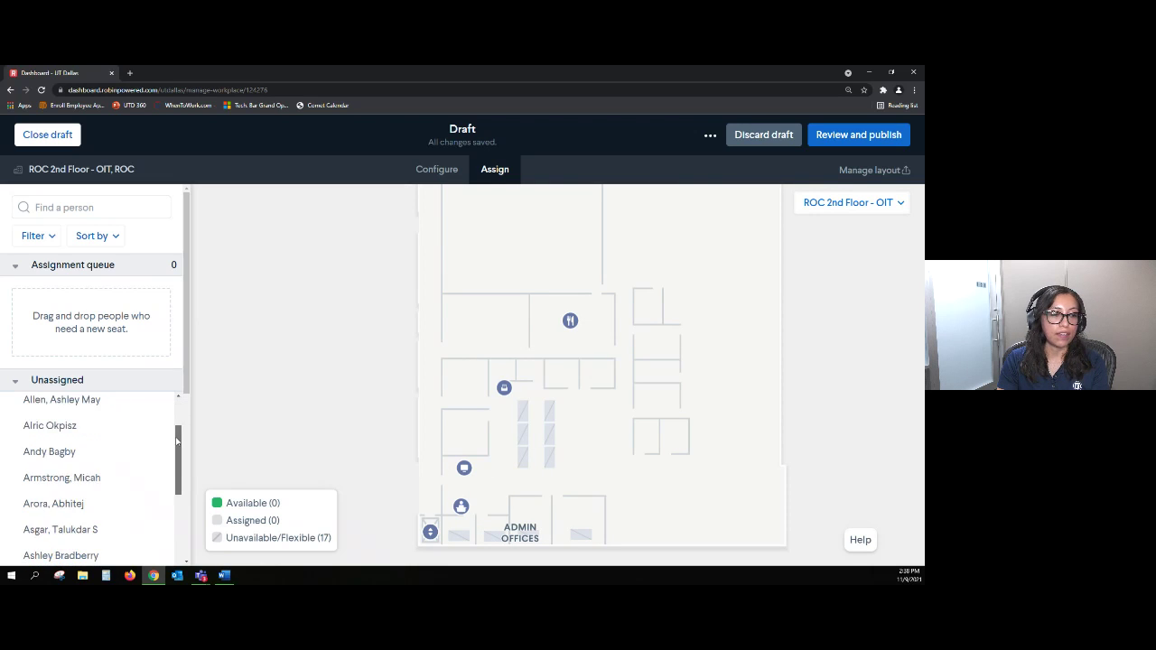
scroll(176, 441, down, 3)
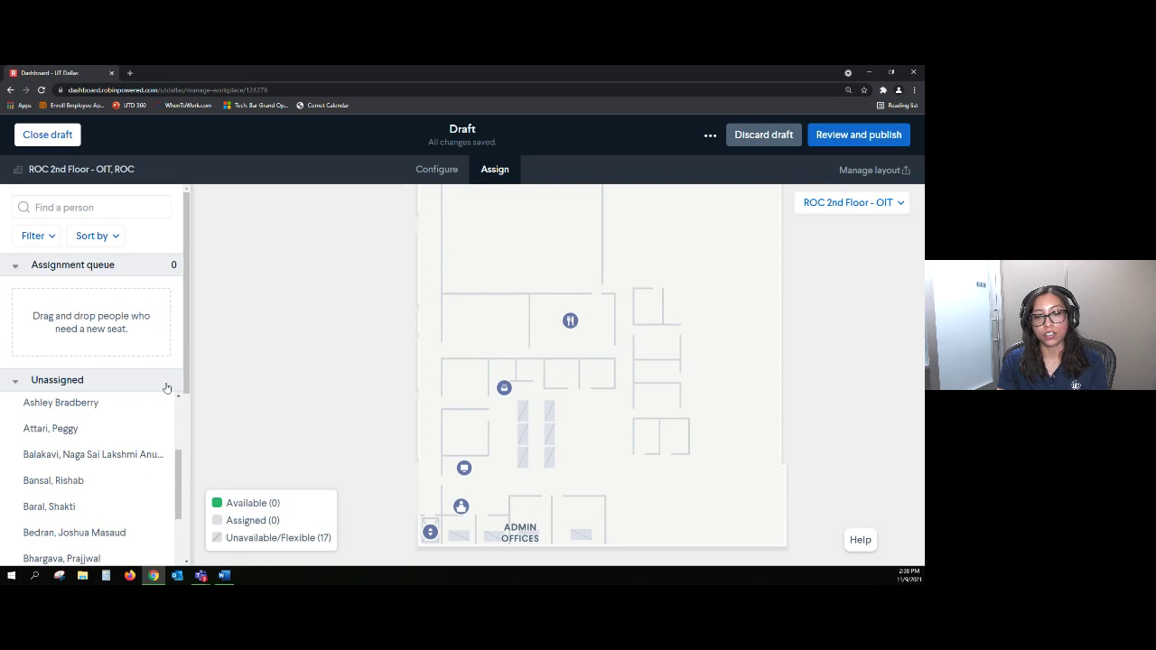
scroll(475, 493, down, 3)
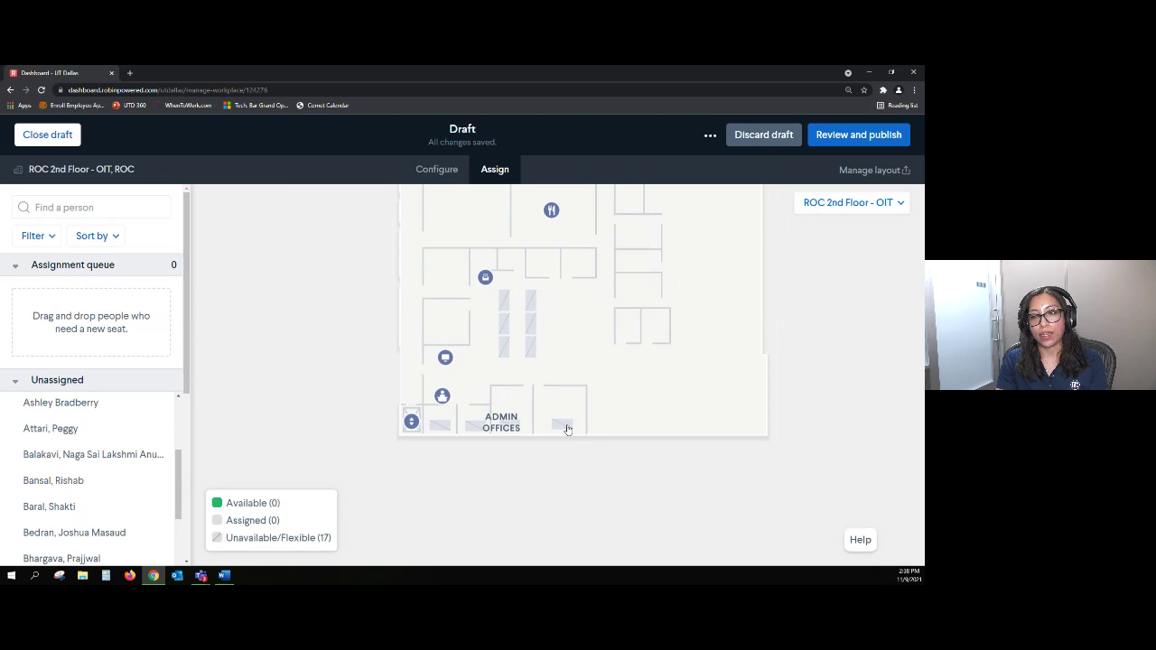
Inspect the settings of the easternmost Admin Offices desk, look over the rest of the floor and close the draft.
click(567, 430)
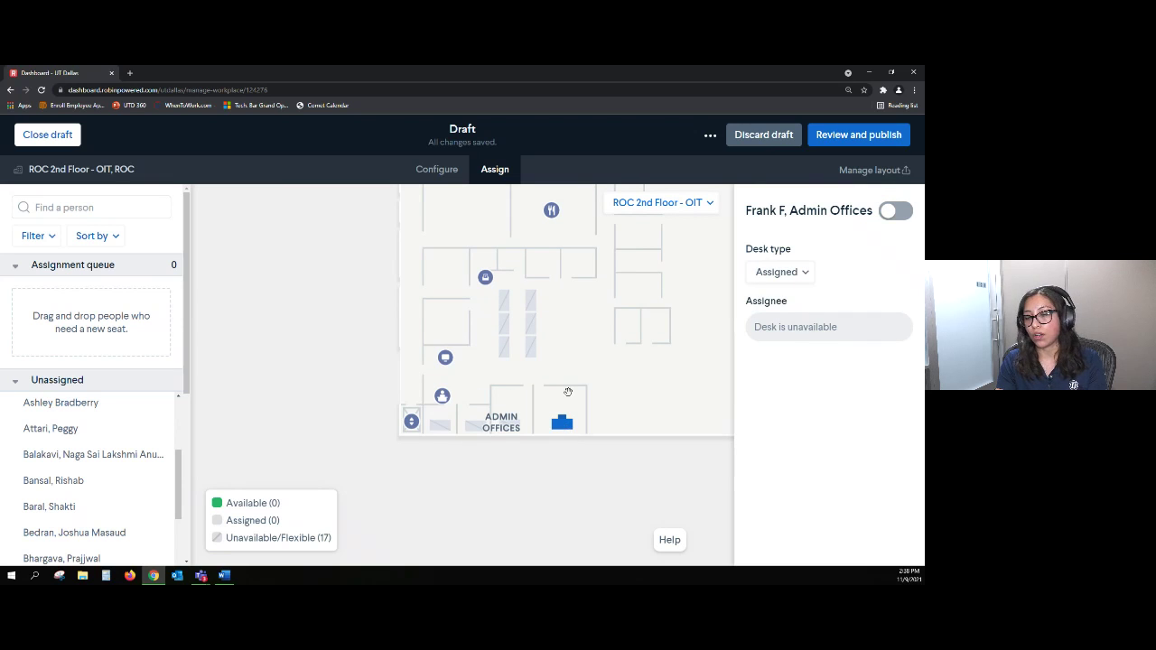
drag(569, 357, 559, 385)
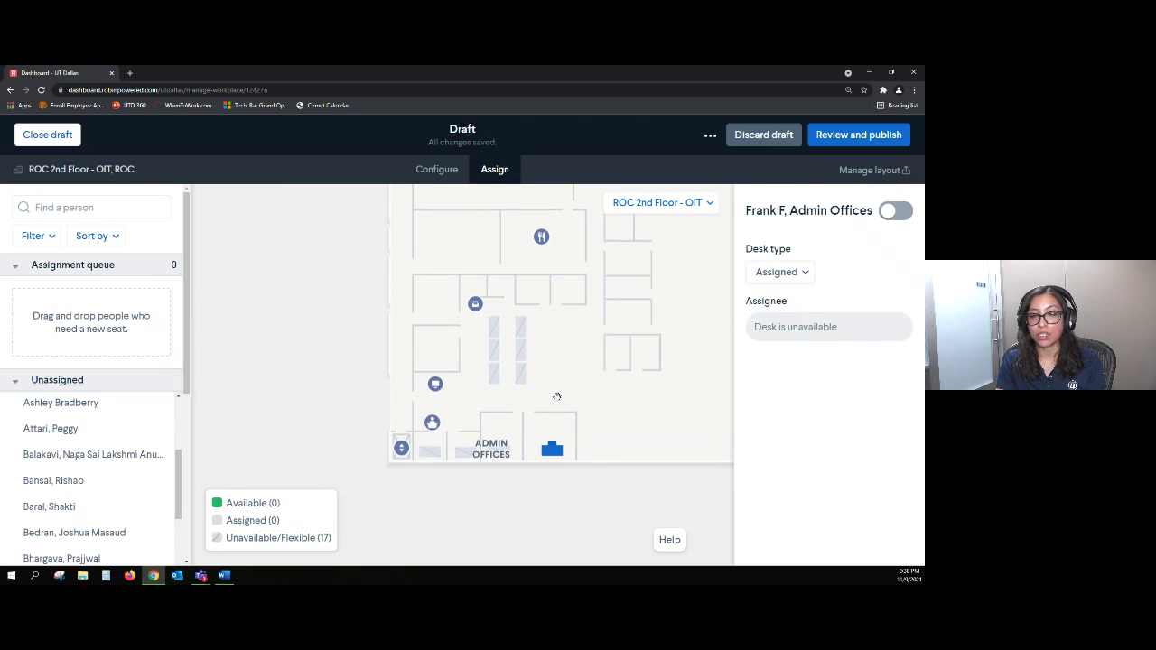
scroll(557, 397, up, 4)
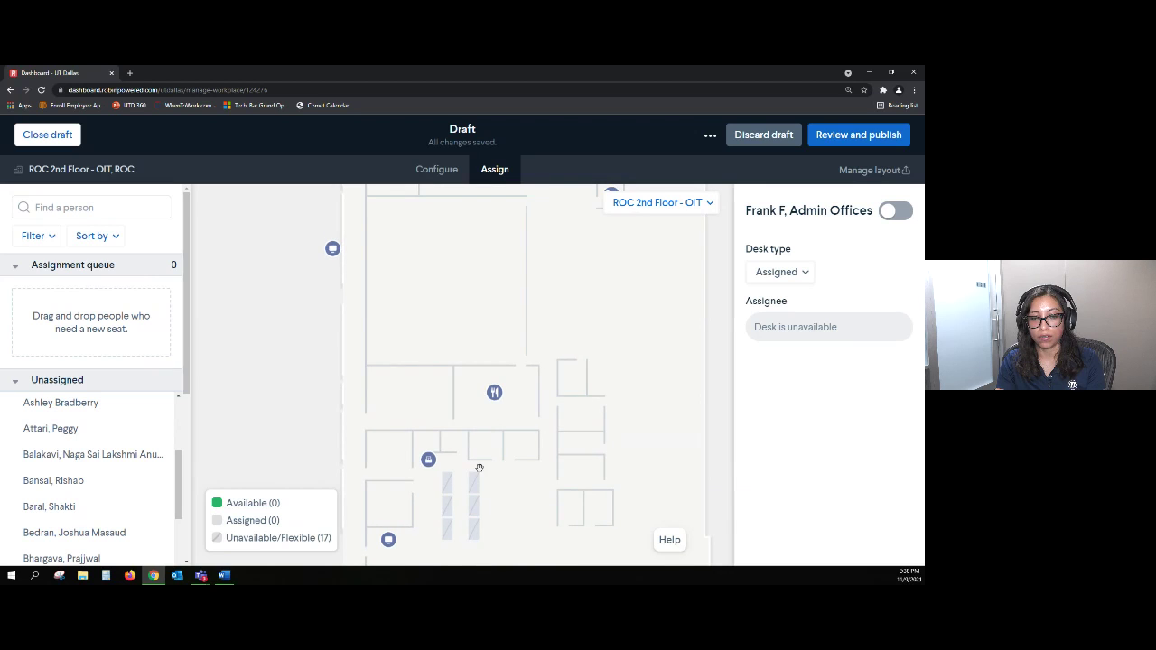
scroll(480, 468, up, 5)
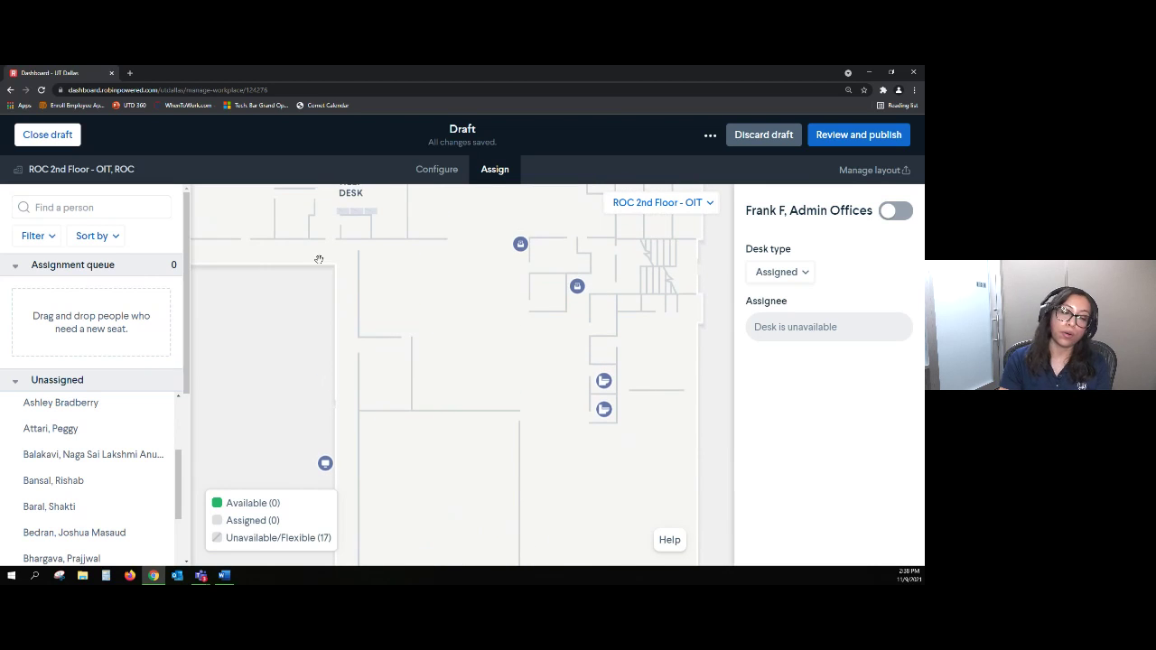
click(53, 136)
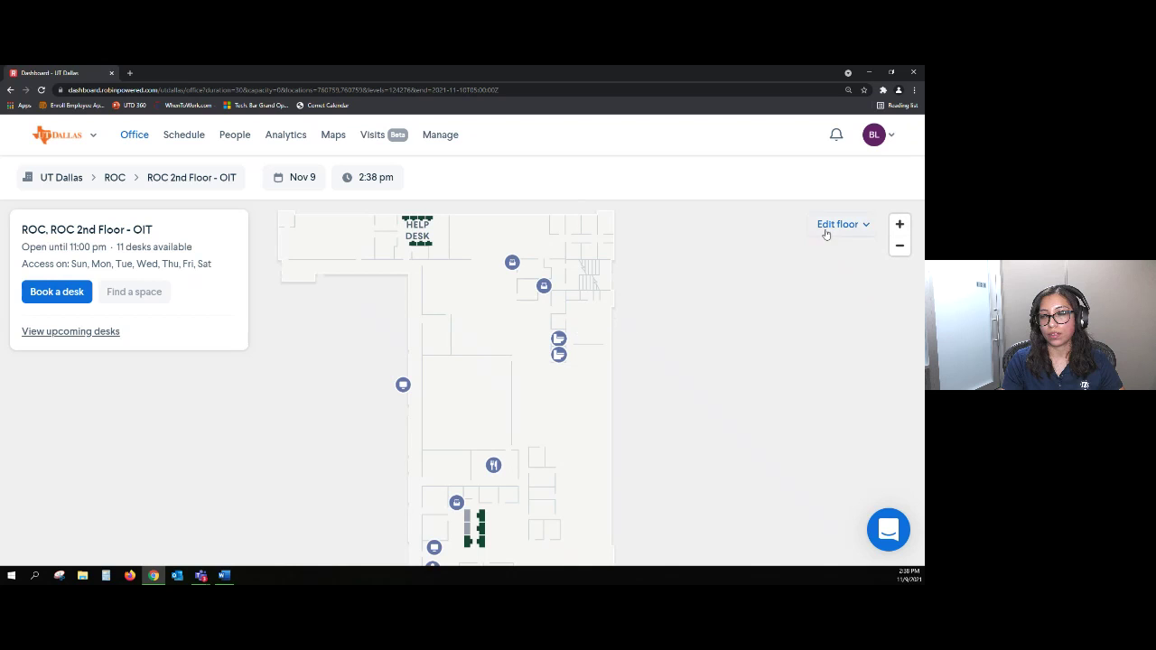
Open the ROC 2nd Floor's map for editing from the office view.
click(826, 233)
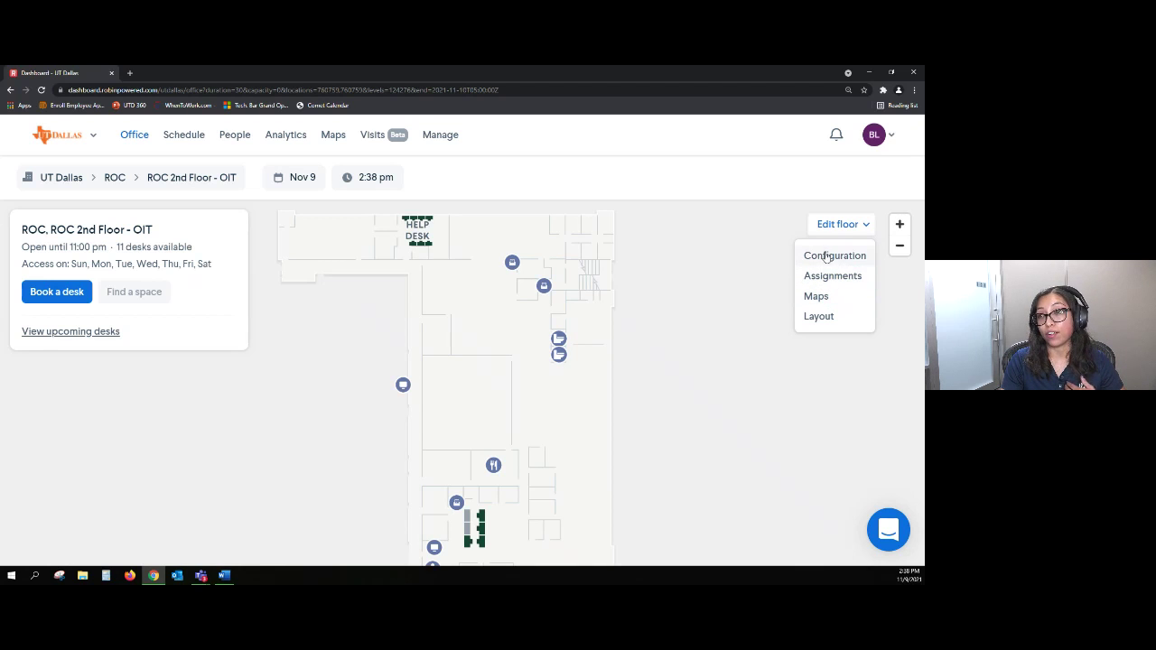
click(822, 298)
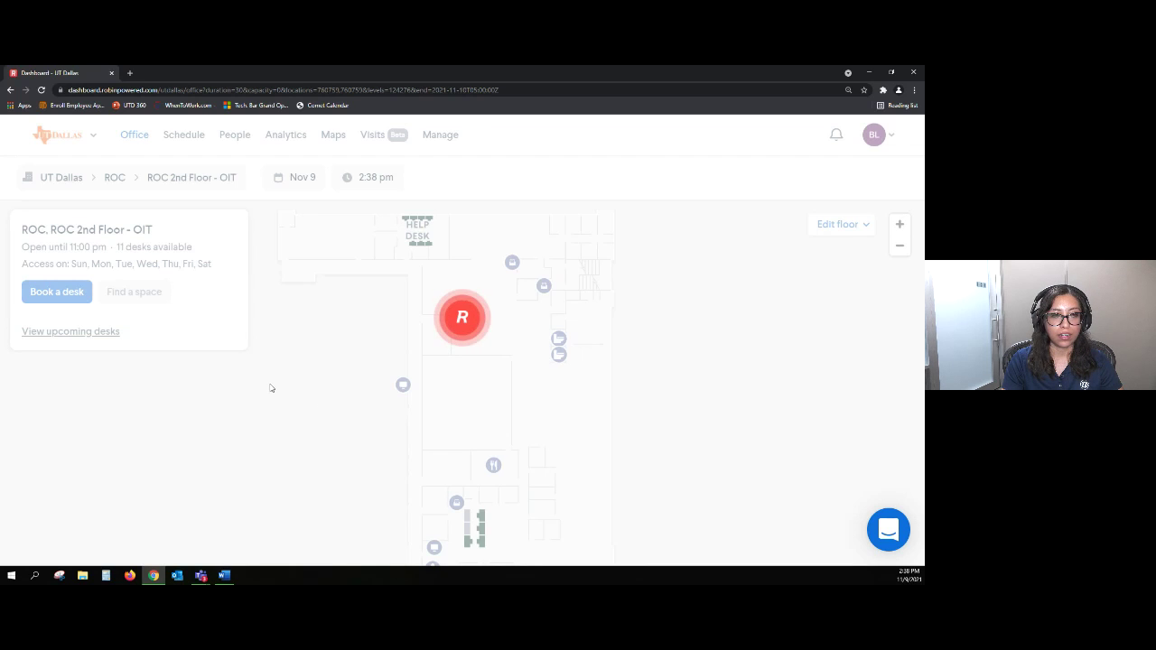
click(838, 224)
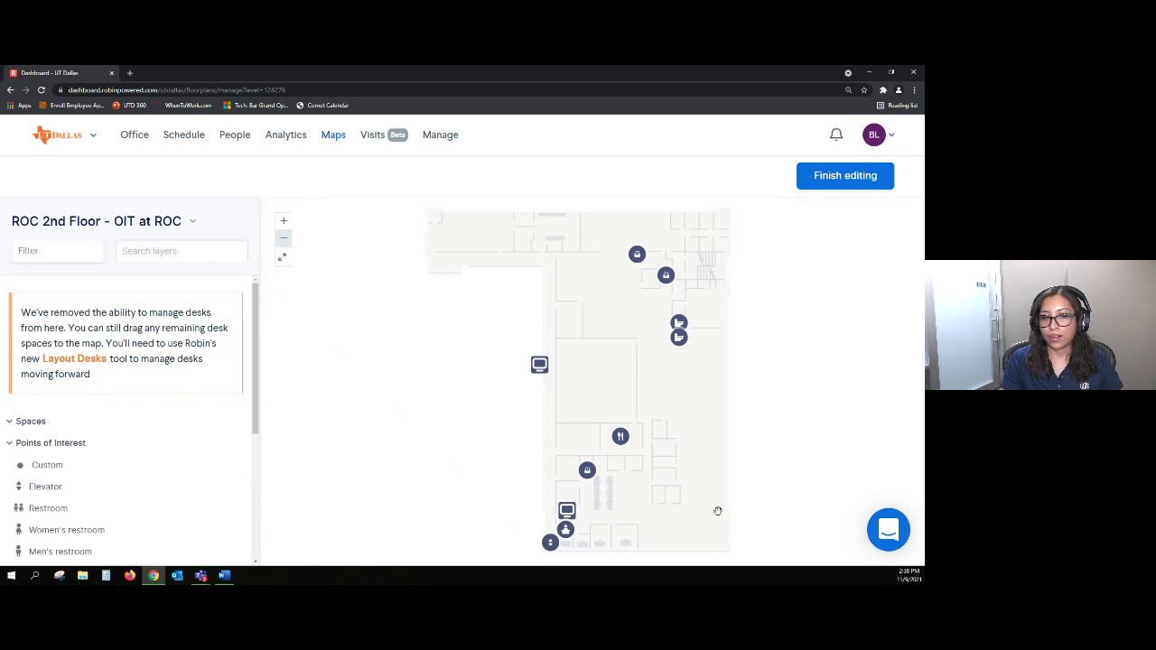
Add a Defibrillator point of interest on the floor's southwest edge, near the monitor icon, keeping the default label.
scroll(252, 386, down, 2)
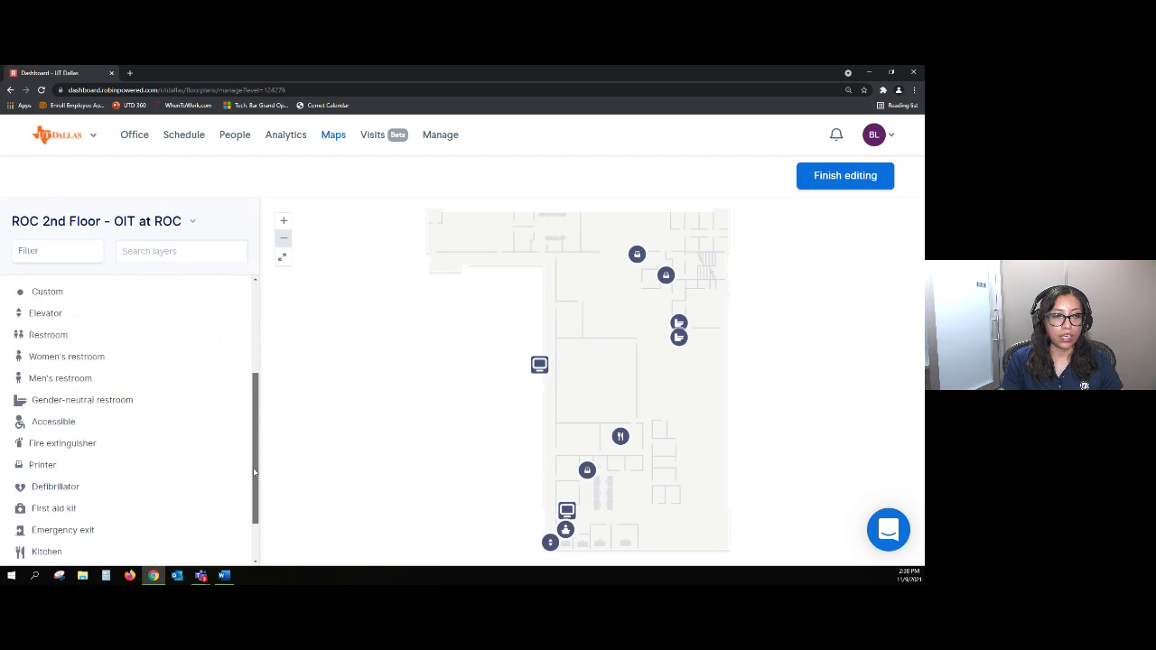
scroll(167, 391, down, 1)
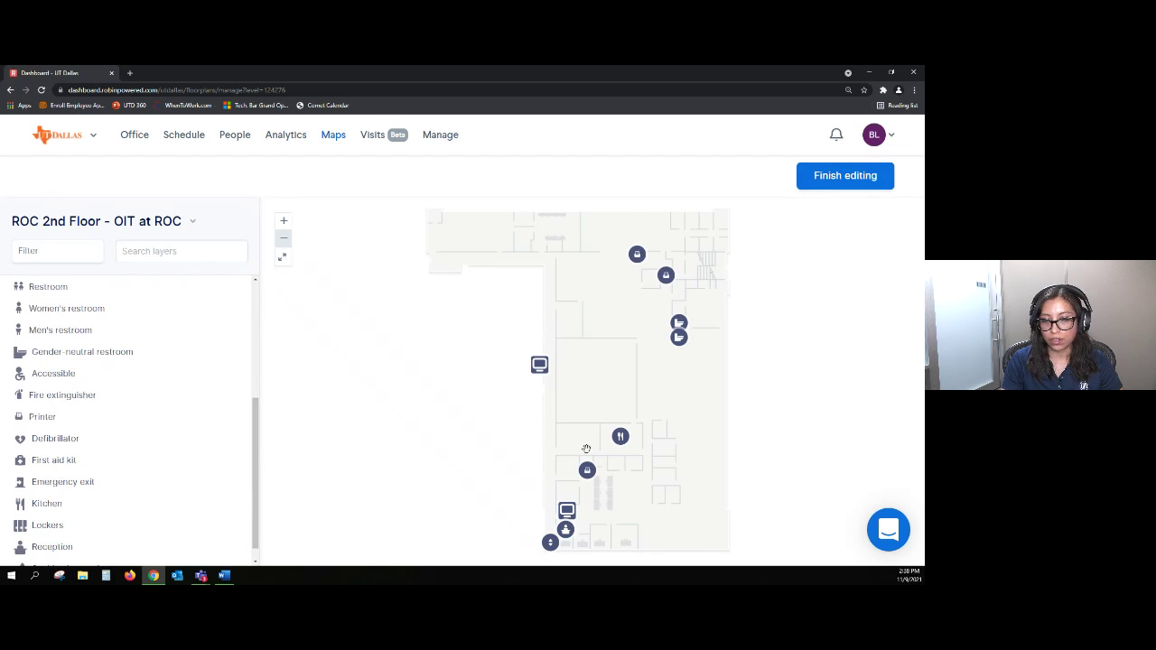
drag(306, 431, 286, 431)
scroll(139, 443, down, 1)
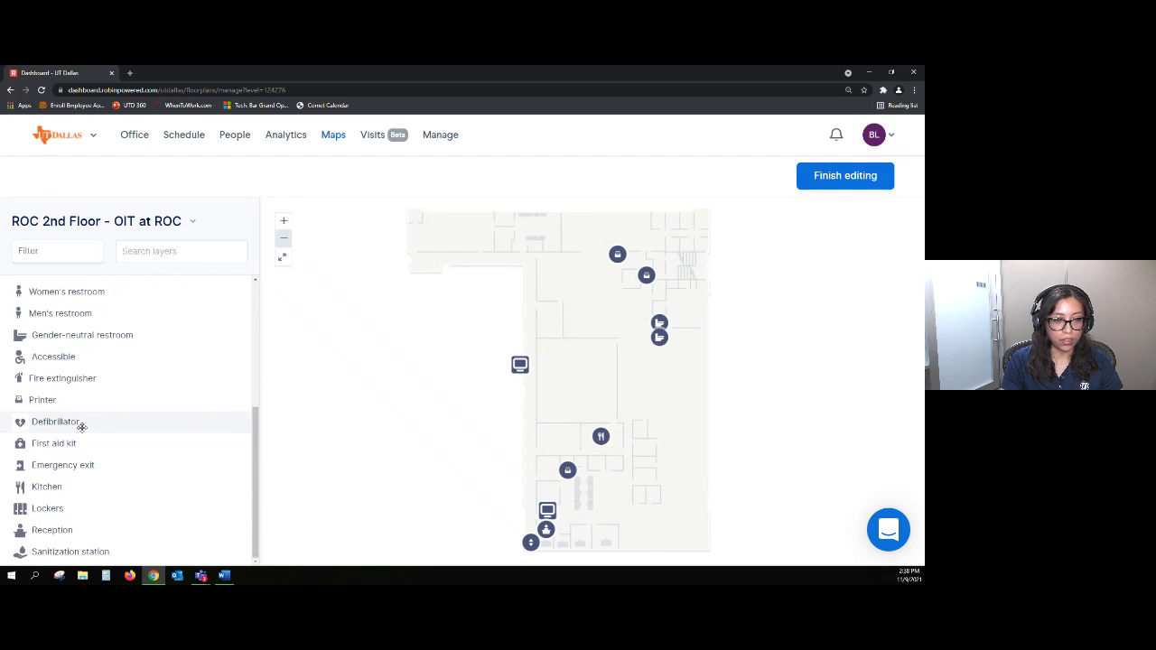
drag(77, 421, 529, 496)
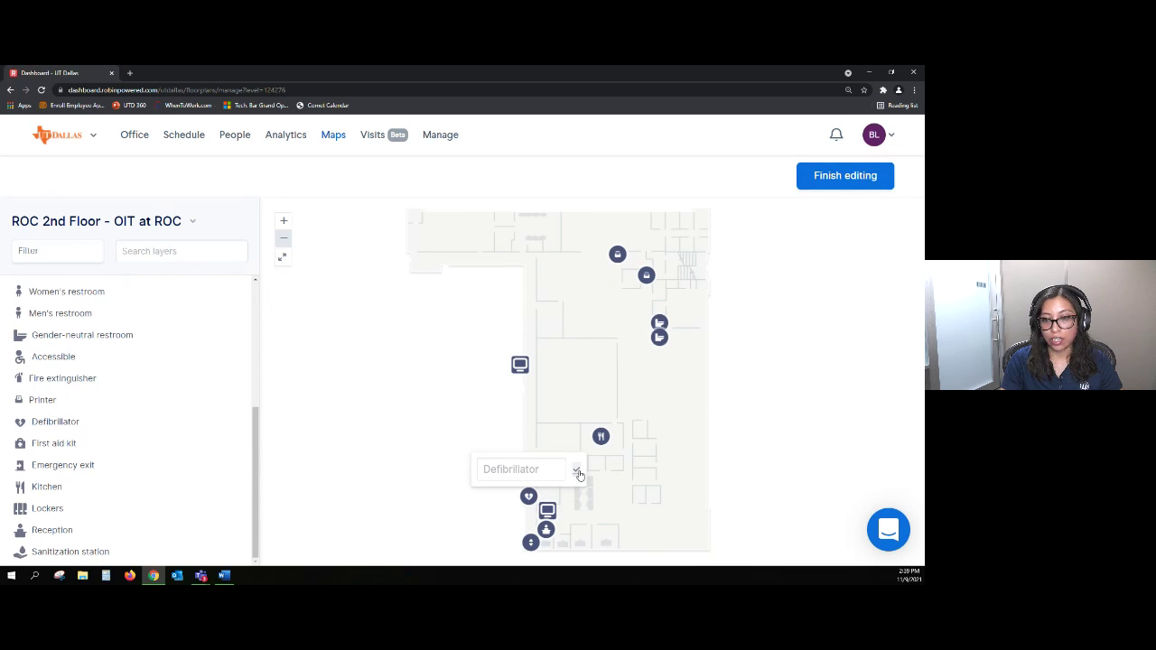
click(579, 475)
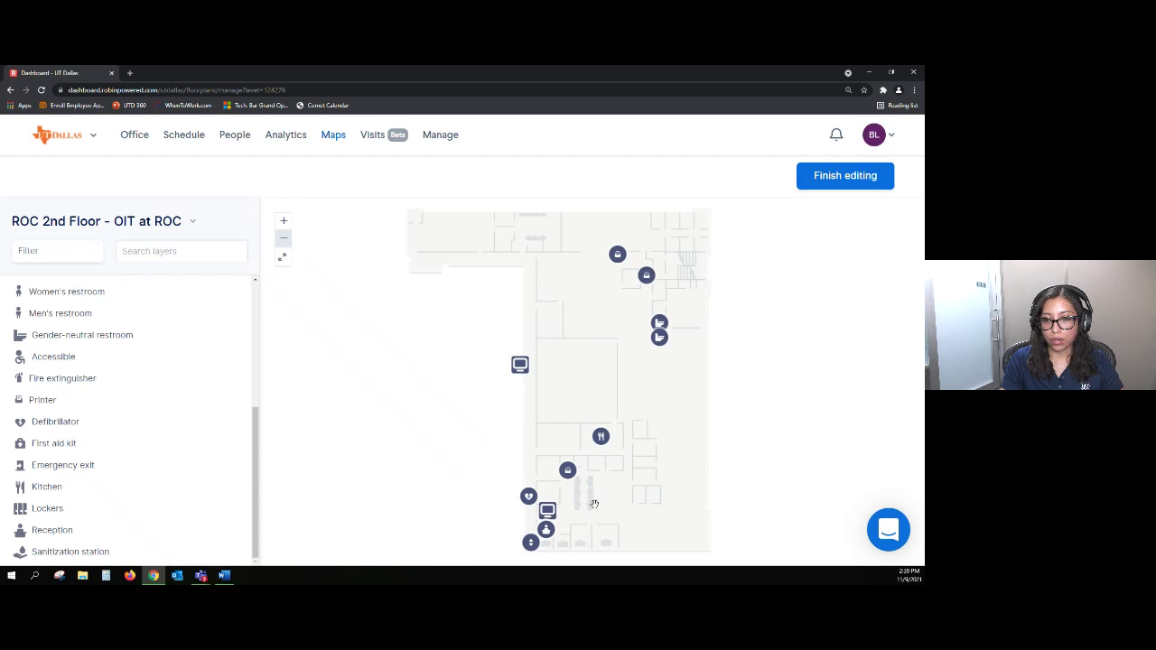
Check the Defibrillator marker's label without changing it and move the marker south, level with the nearby monitor icon.
scroll(586, 511, up, 3)
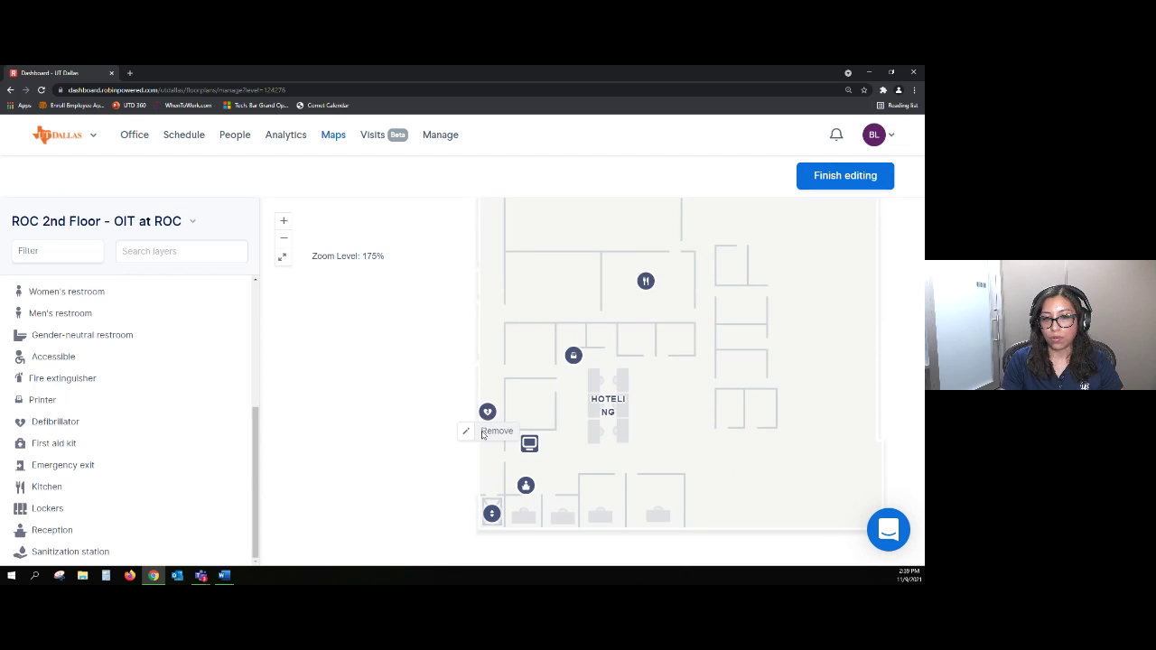
click(464, 433)
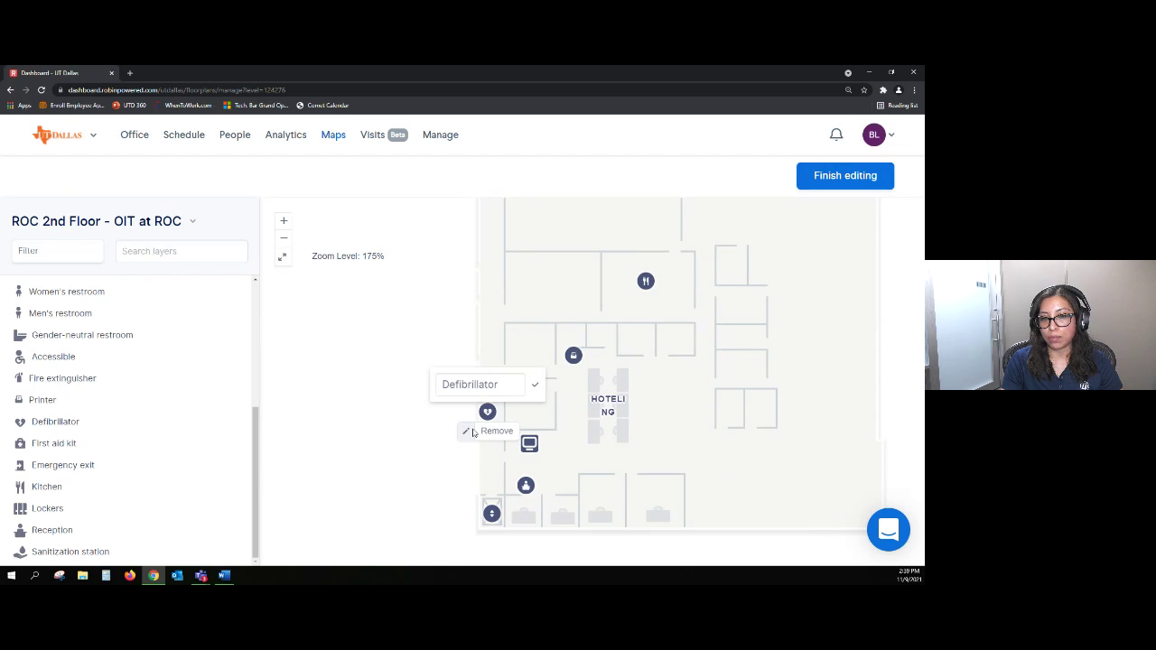
click(535, 387)
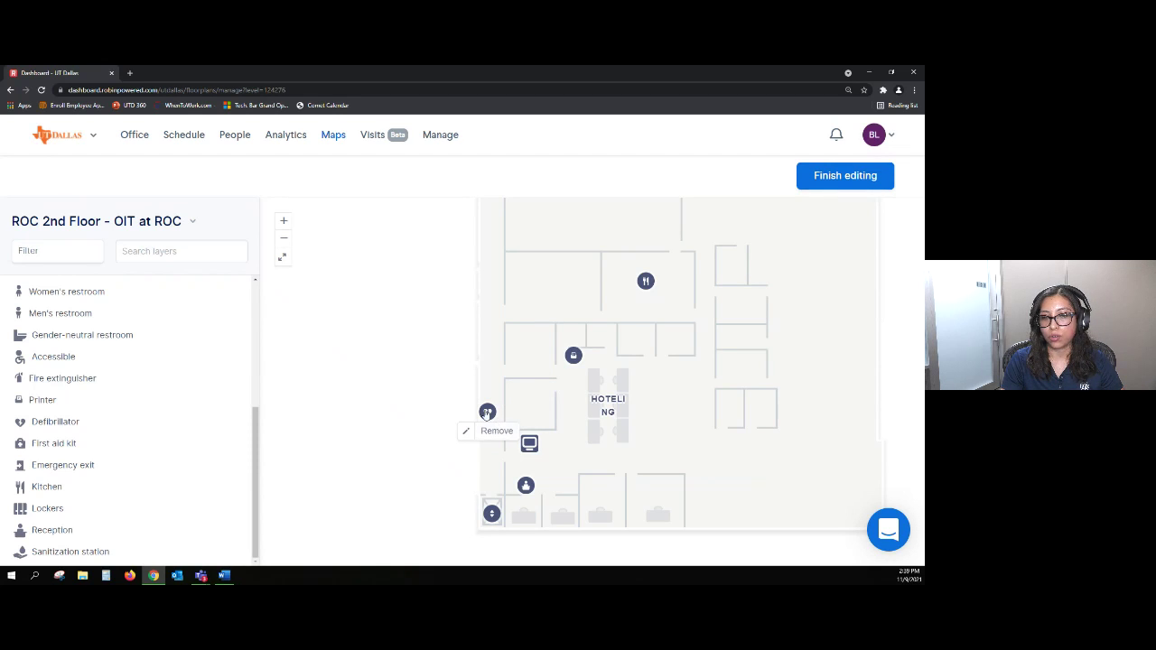
mouse_move(496, 425)
mouse_down()
mouse_move(689, 479)
mouse_move(511, 406)
mouse_move(483, 449)
mouse_up()
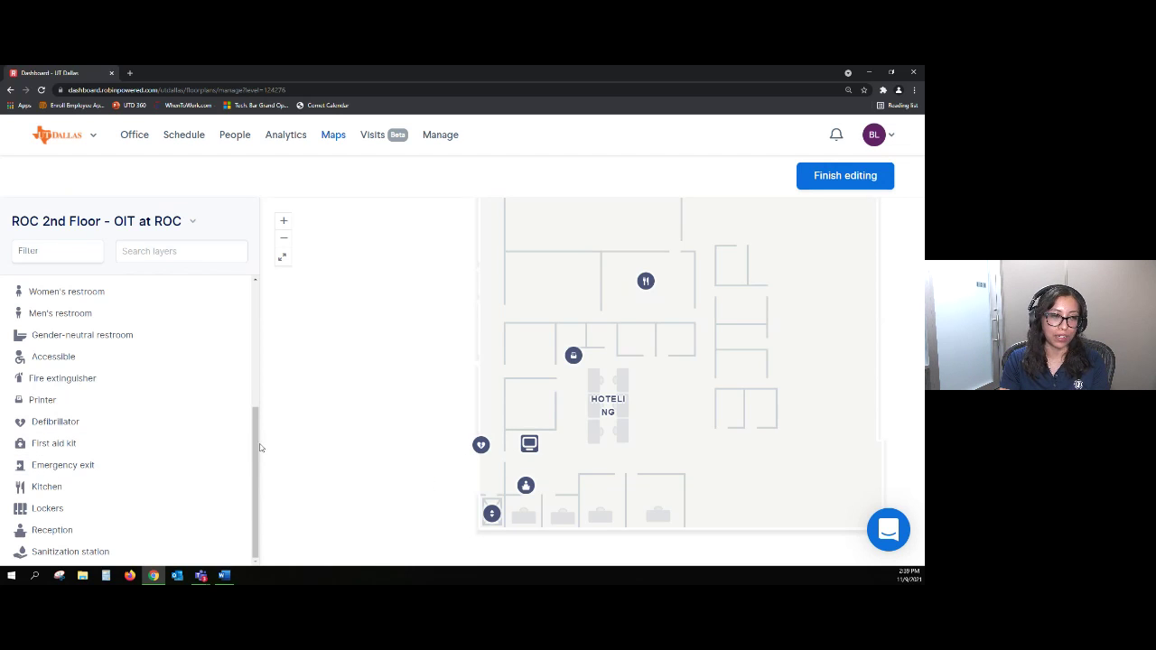
Inspect the label and edit options of the printer marker beside the Hoteling desks without changing them.
drag(682, 423, 673, 438)
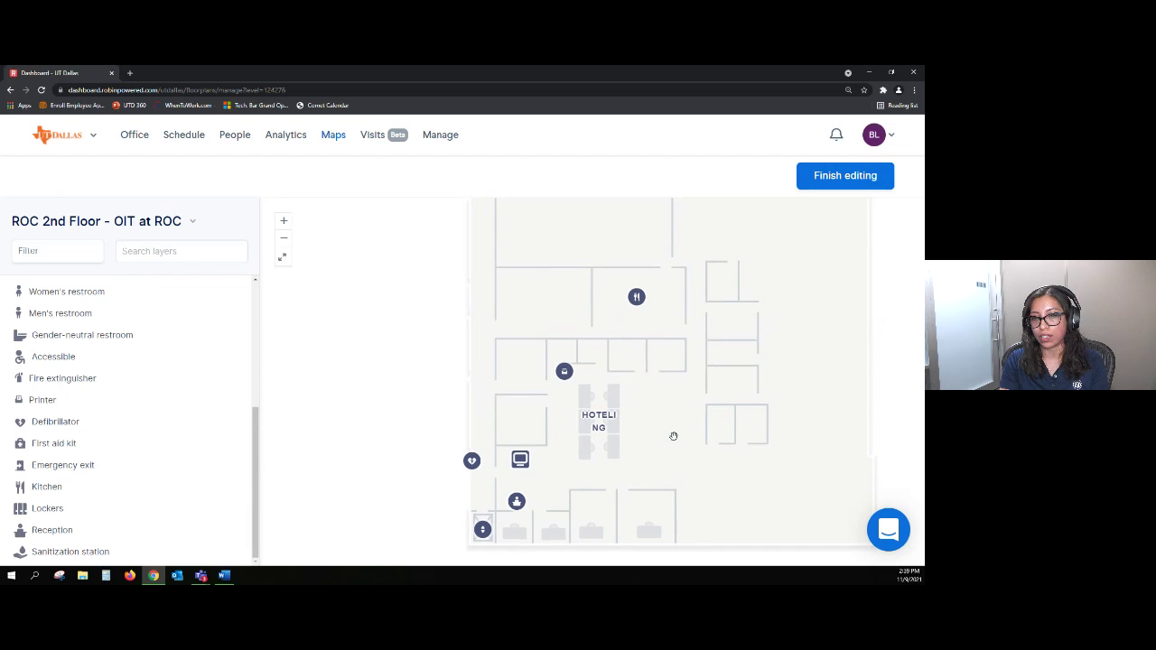
click(563, 374)
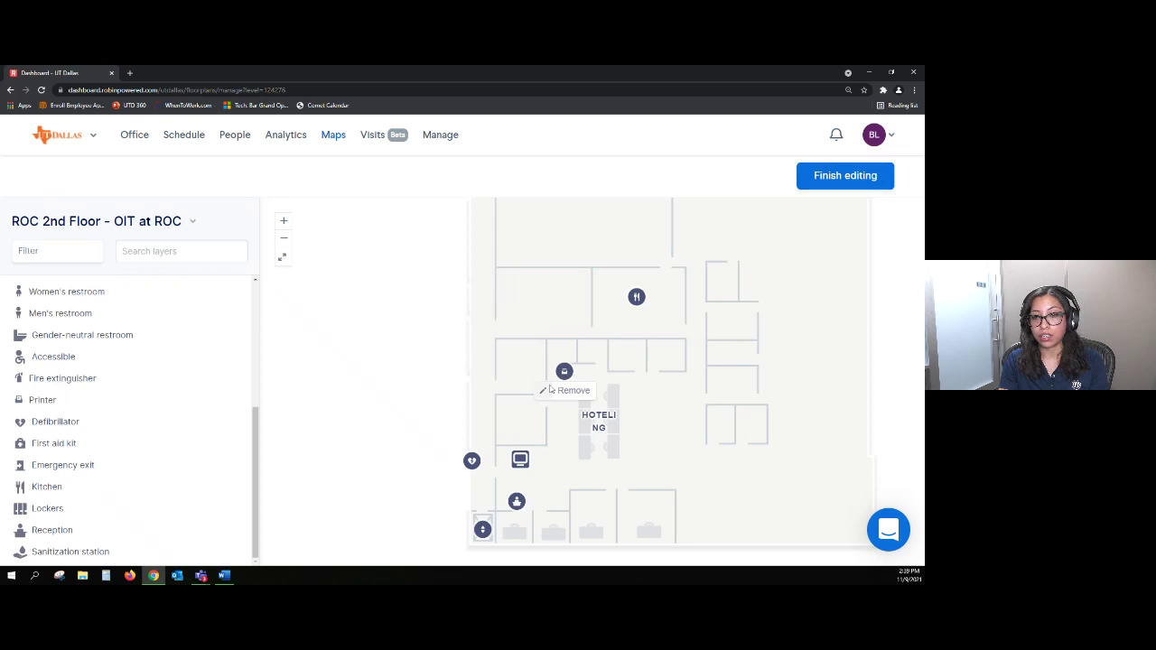
click(543, 391)
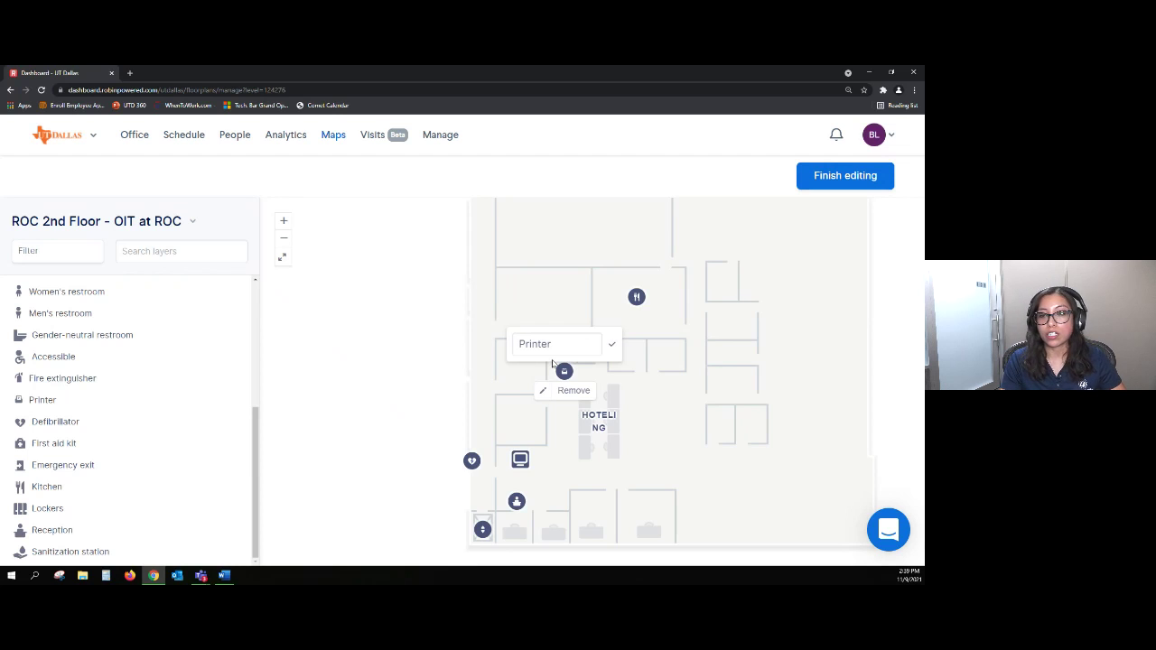
click(540, 447)
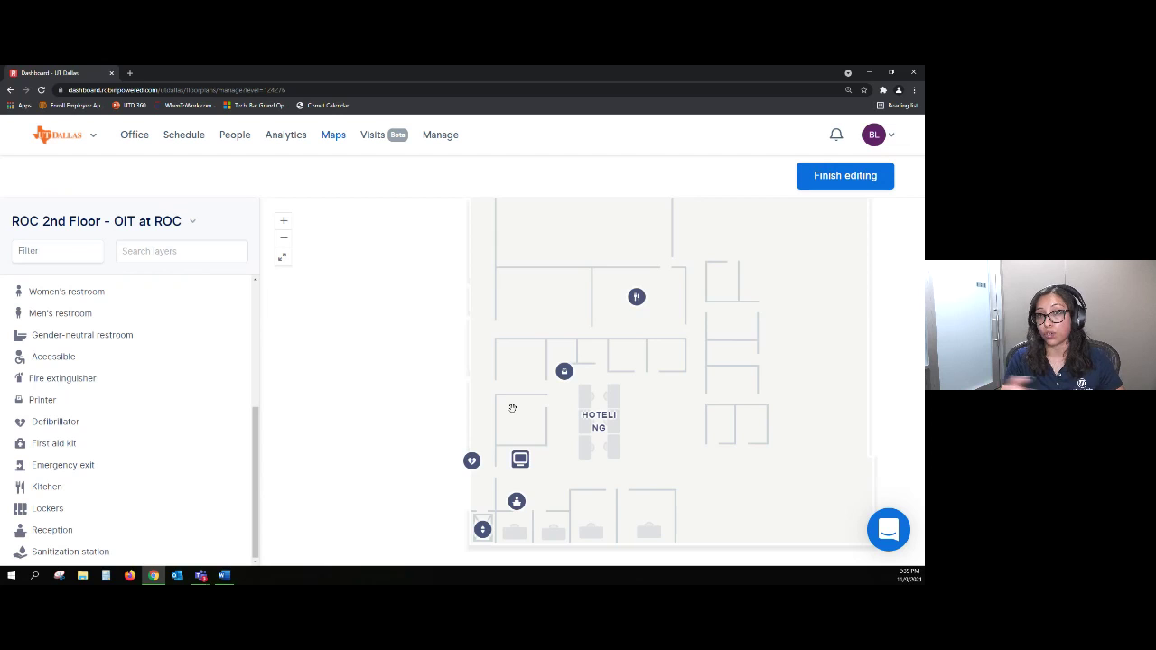
click(564, 373)
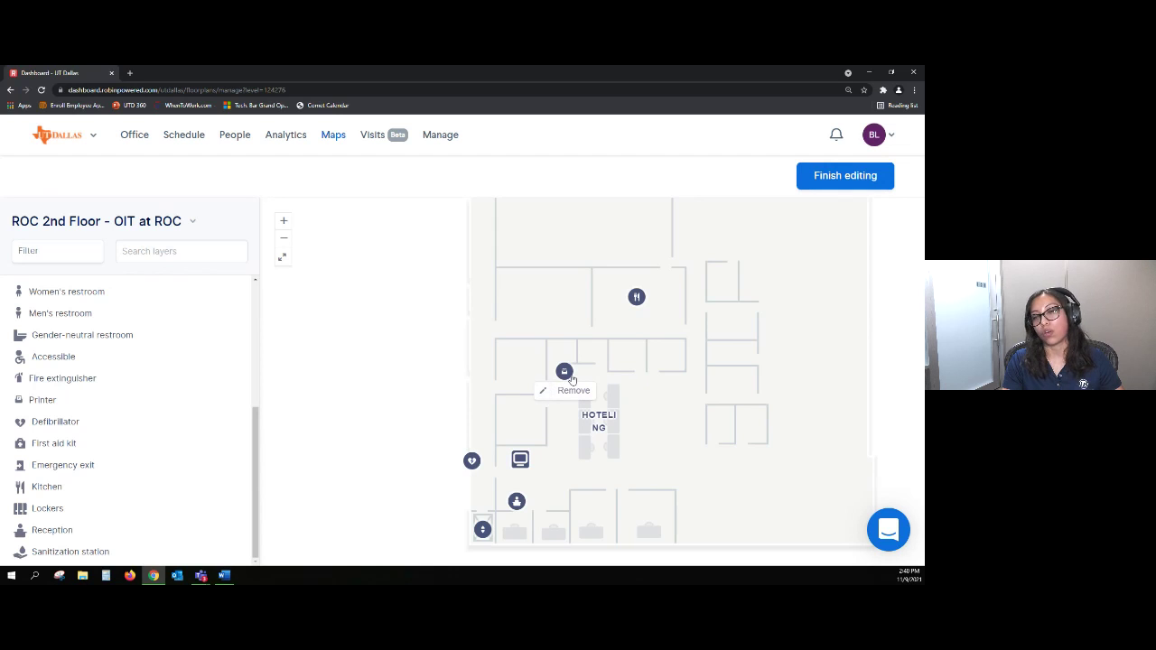
click(548, 431)
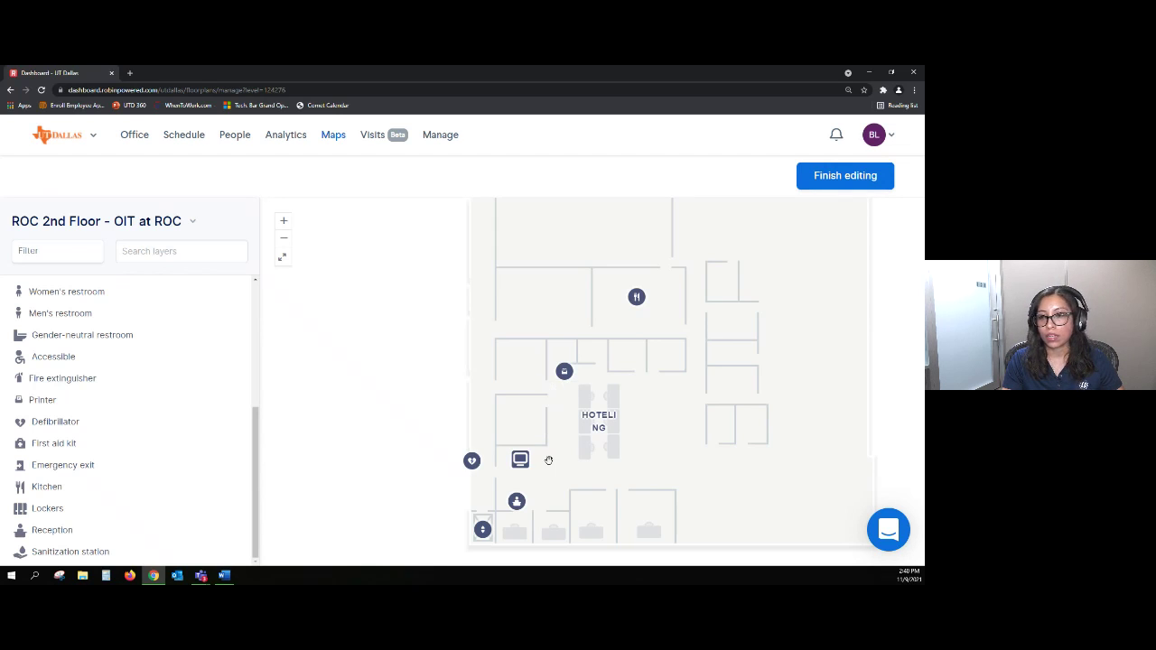
Finish editing the map, check the northeast printer marker's label and return to the office view.
click(851, 178)
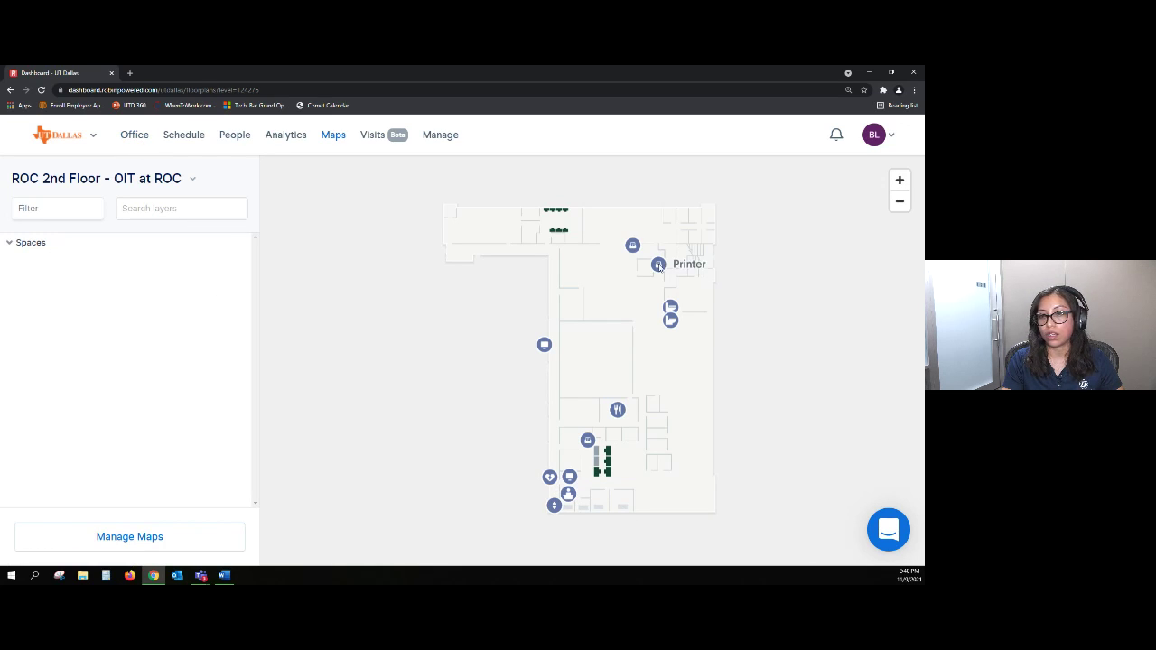
drag(658, 268, 652, 289)
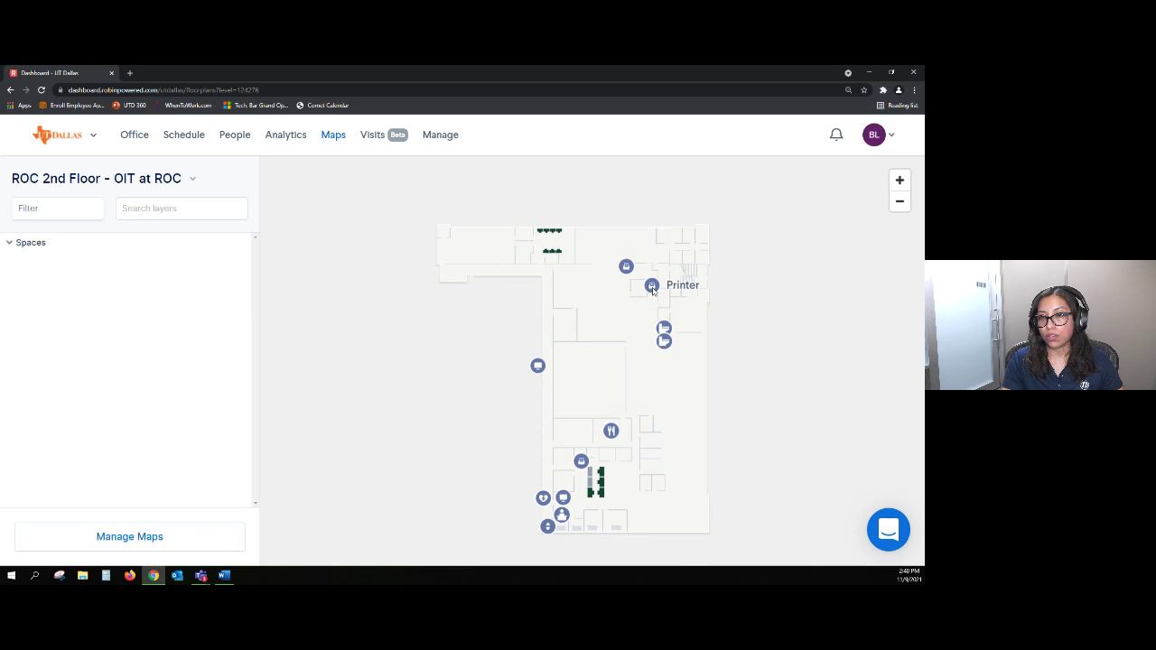
click(135, 136)
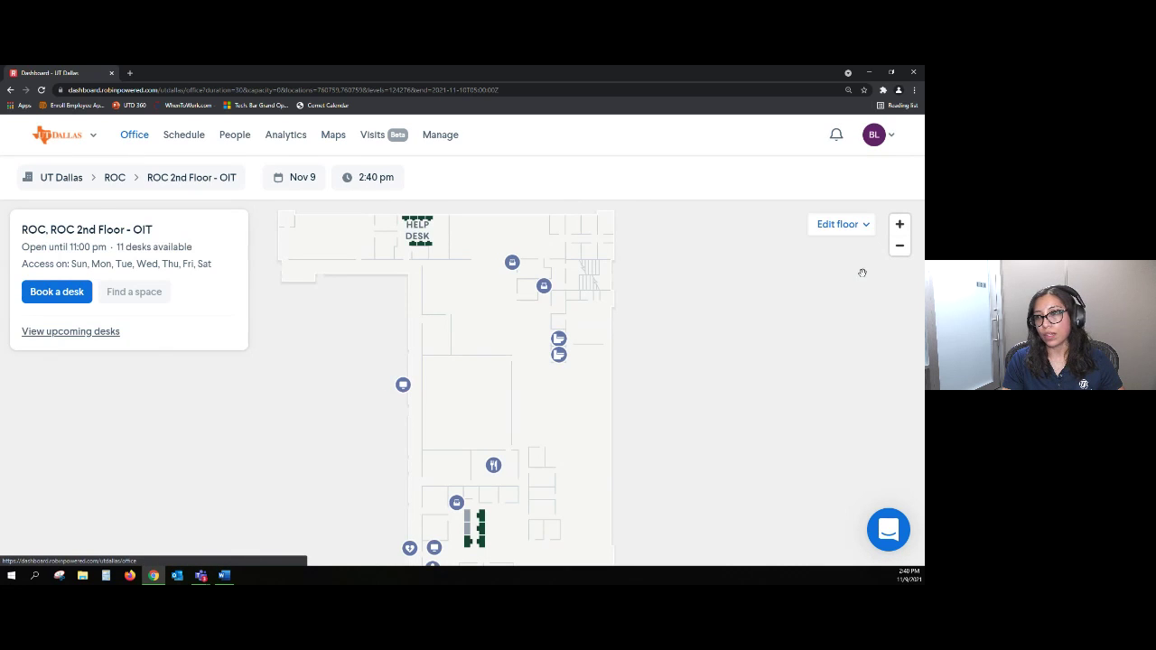
Open the floor's layout editor and show the details of the Admin Offices pod.
click(863, 234)
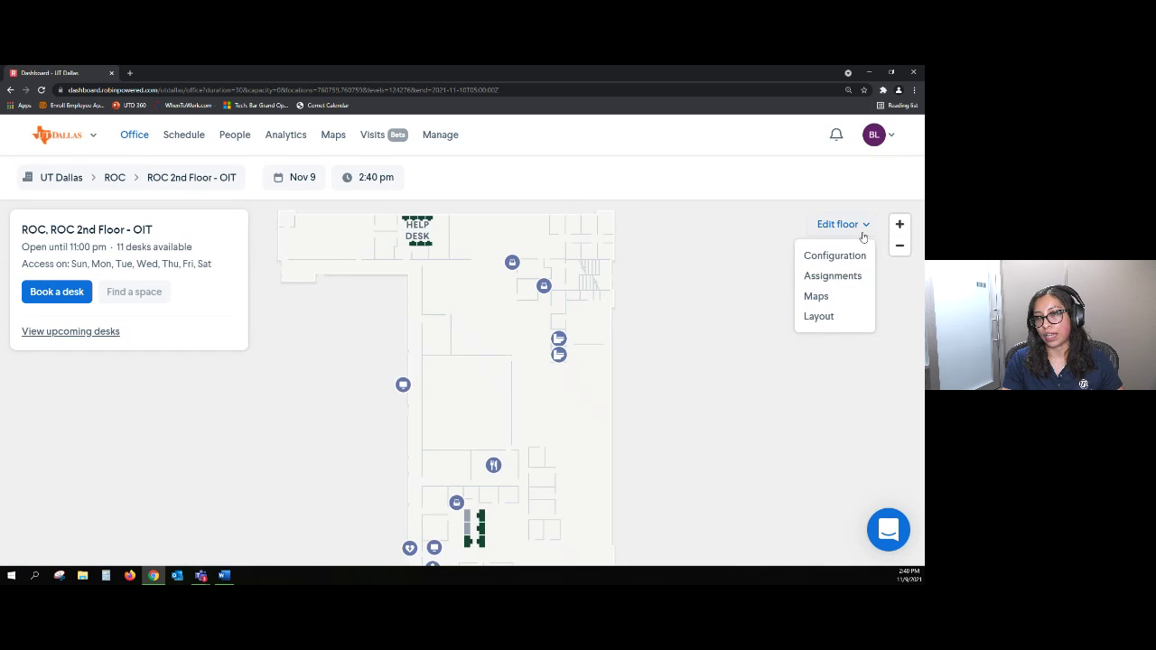
click(820, 316)
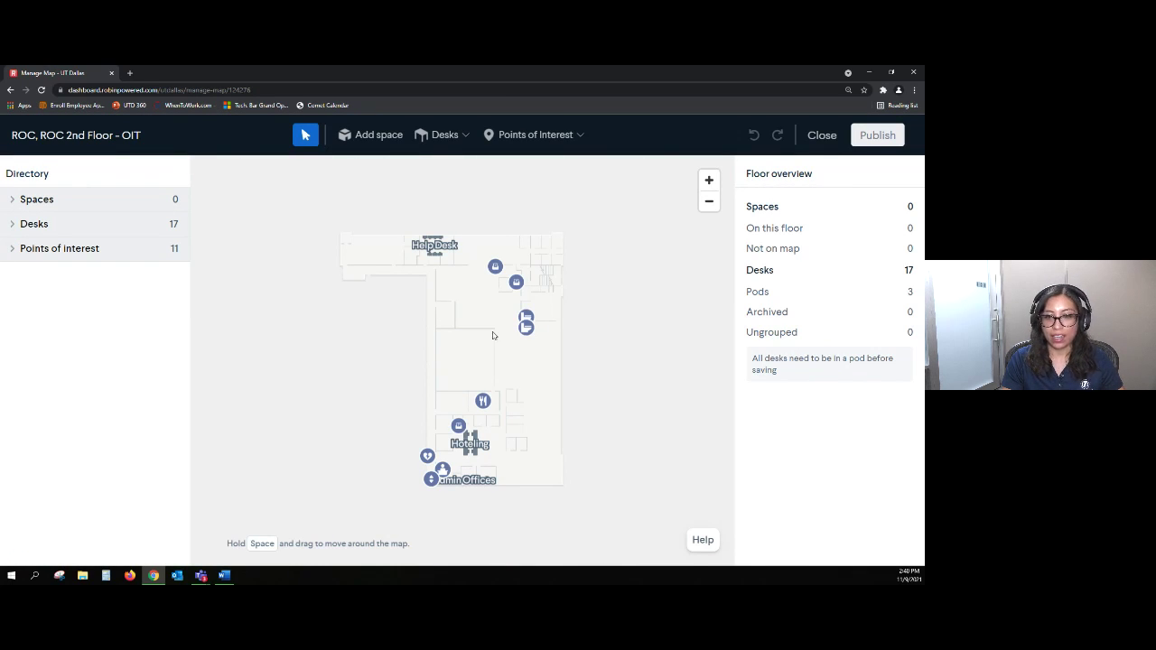
click(464, 484)
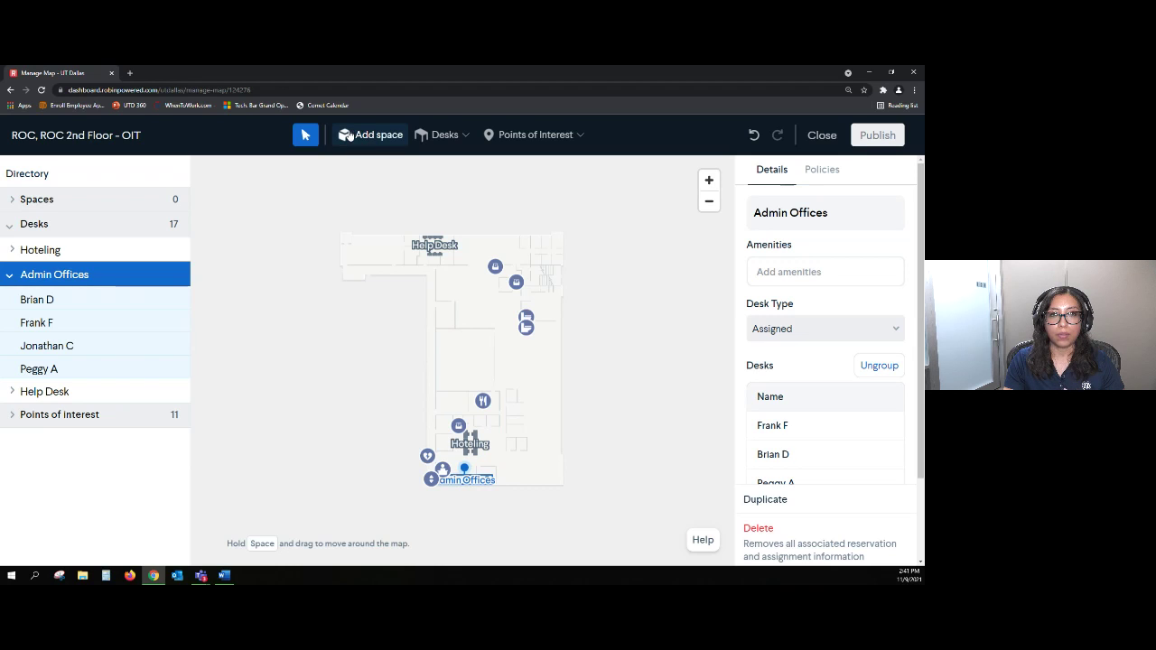
Place a block of six desks, two rows of three, in the open area just south of the Help Desk.
click(389, 137)
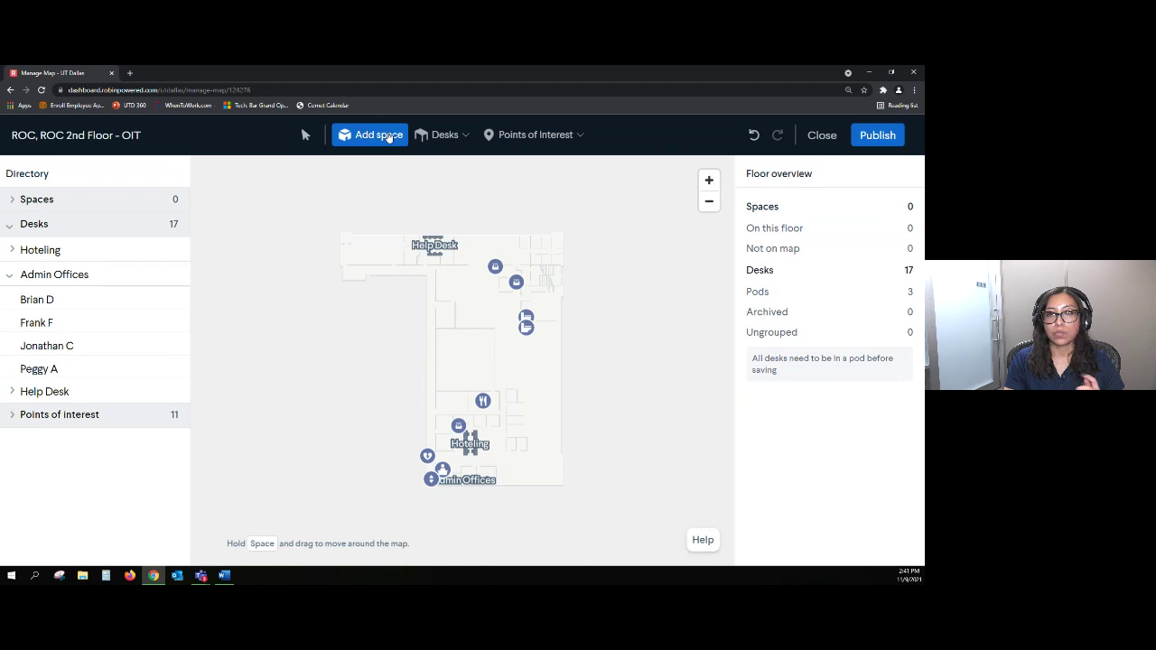
click(446, 137)
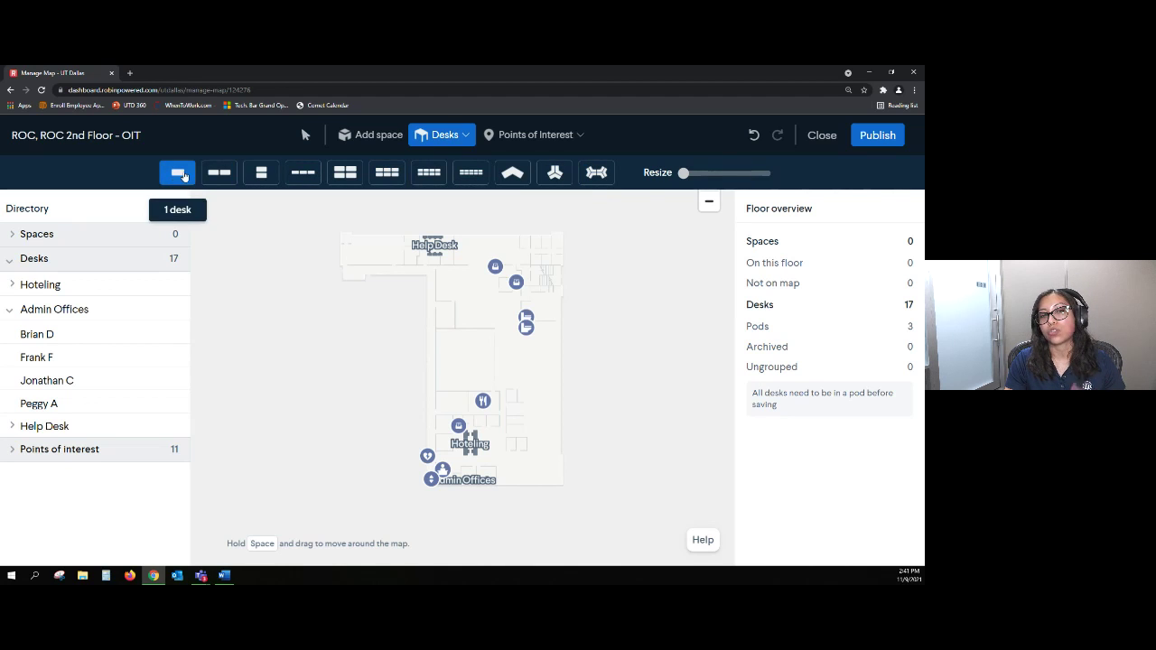
click(386, 180)
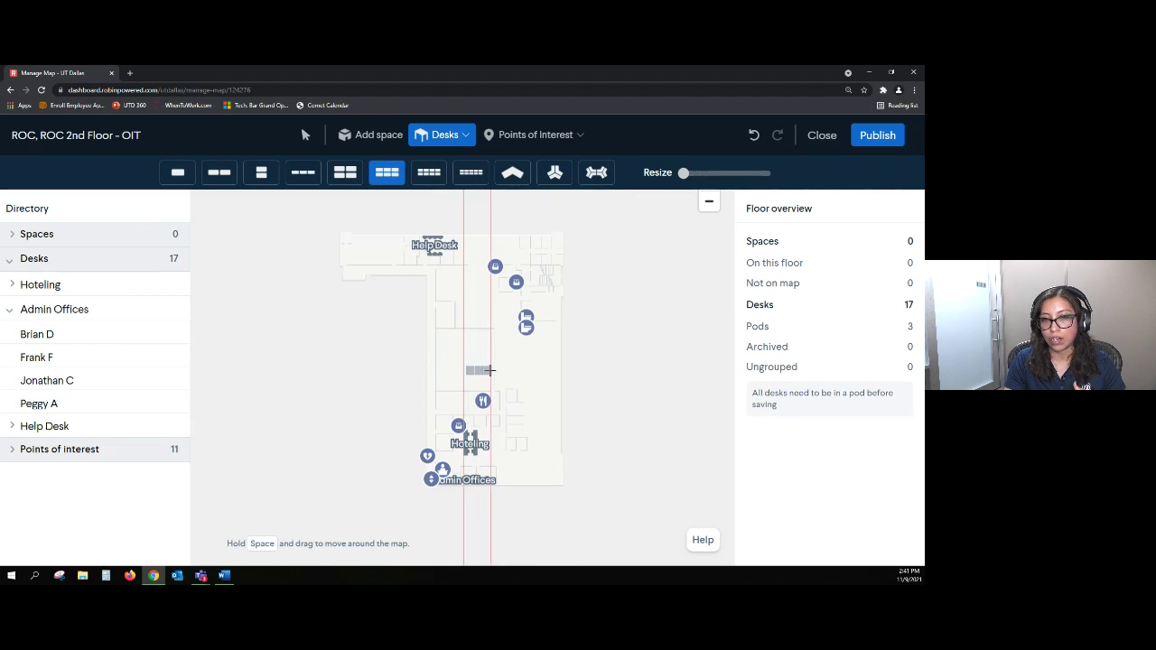
click(464, 285)
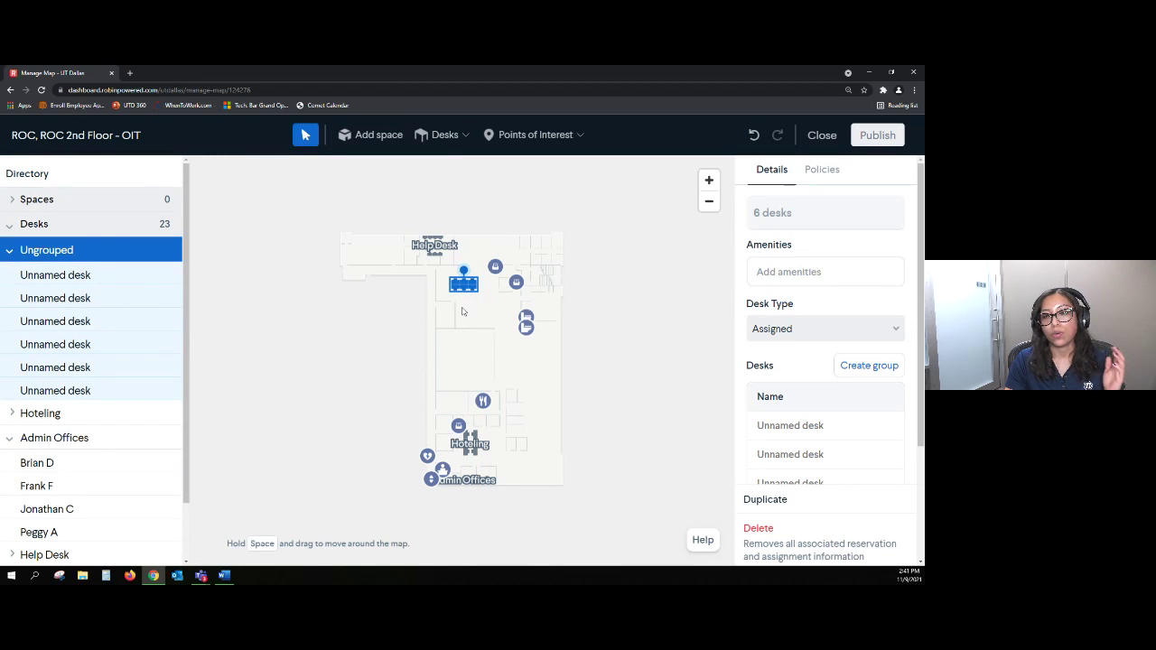
Inspect the details of the southeast desk in the new six-desk block on its own, leaving nothing selected.
scroll(479, 322, up, 5)
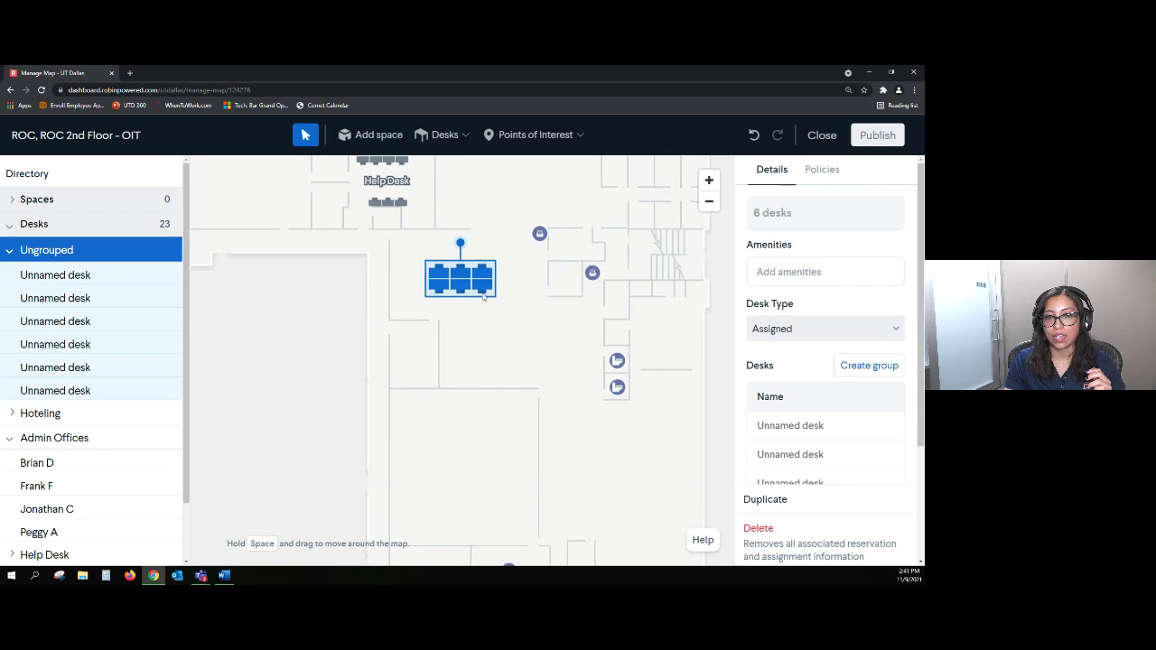
click(466, 327)
click(495, 297)
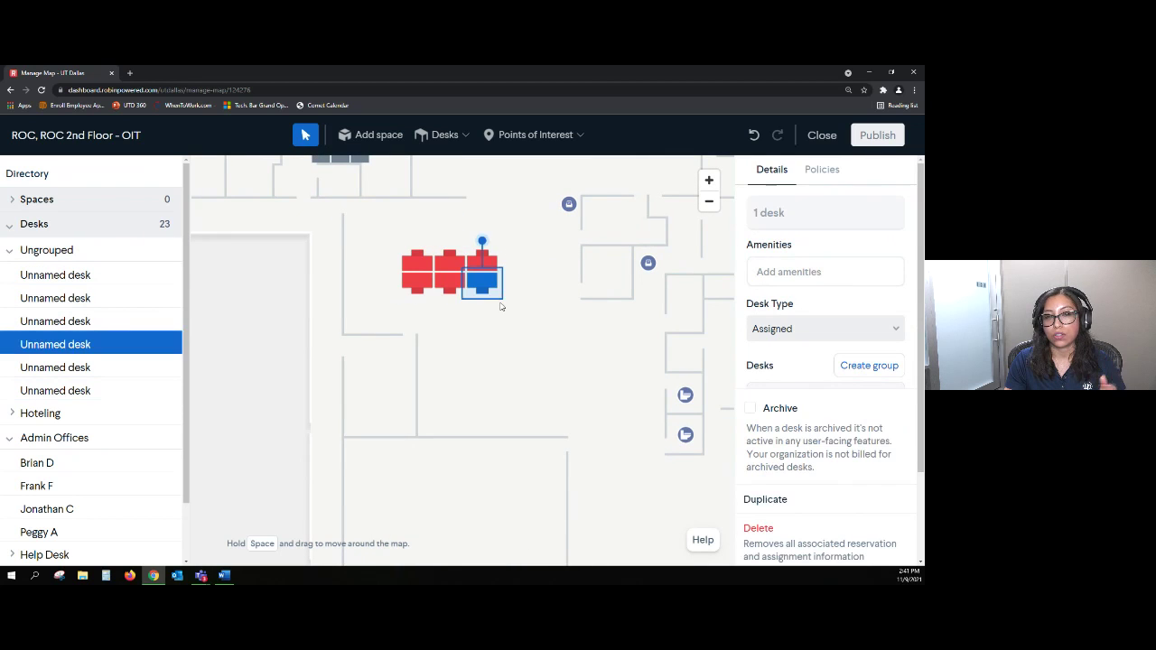
click(455, 331)
click(454, 330)
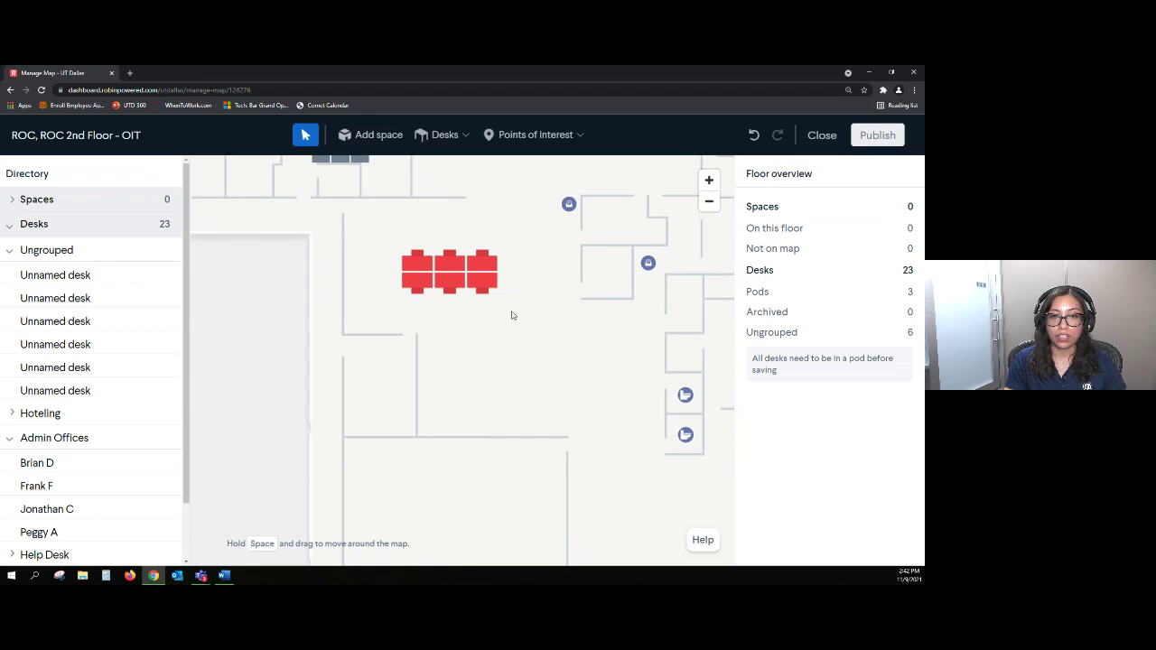
Group the six new desks into one pod and name it TEST.
drag(511, 315, 393, 239)
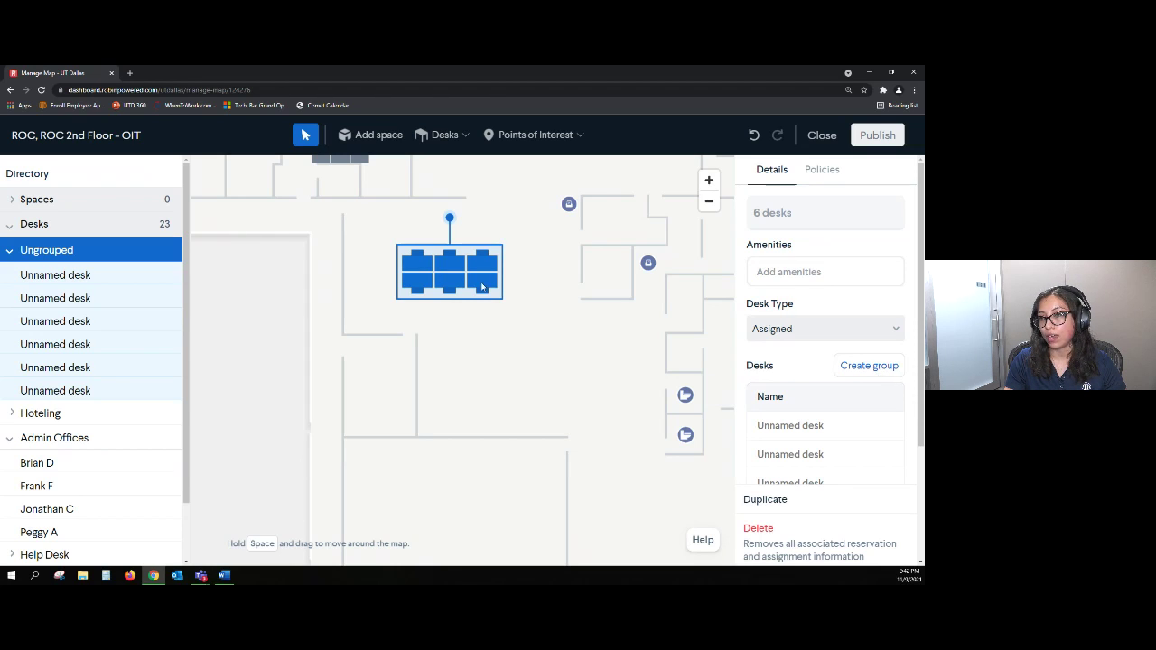
click(876, 367)
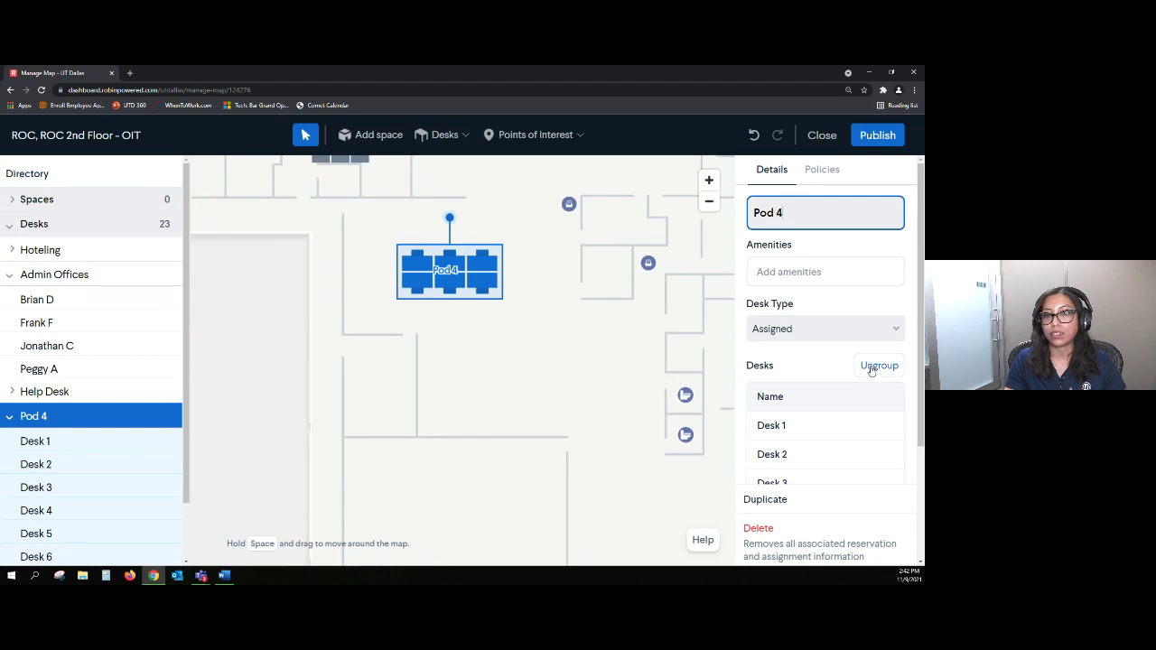
drag(797, 214, 748, 213)
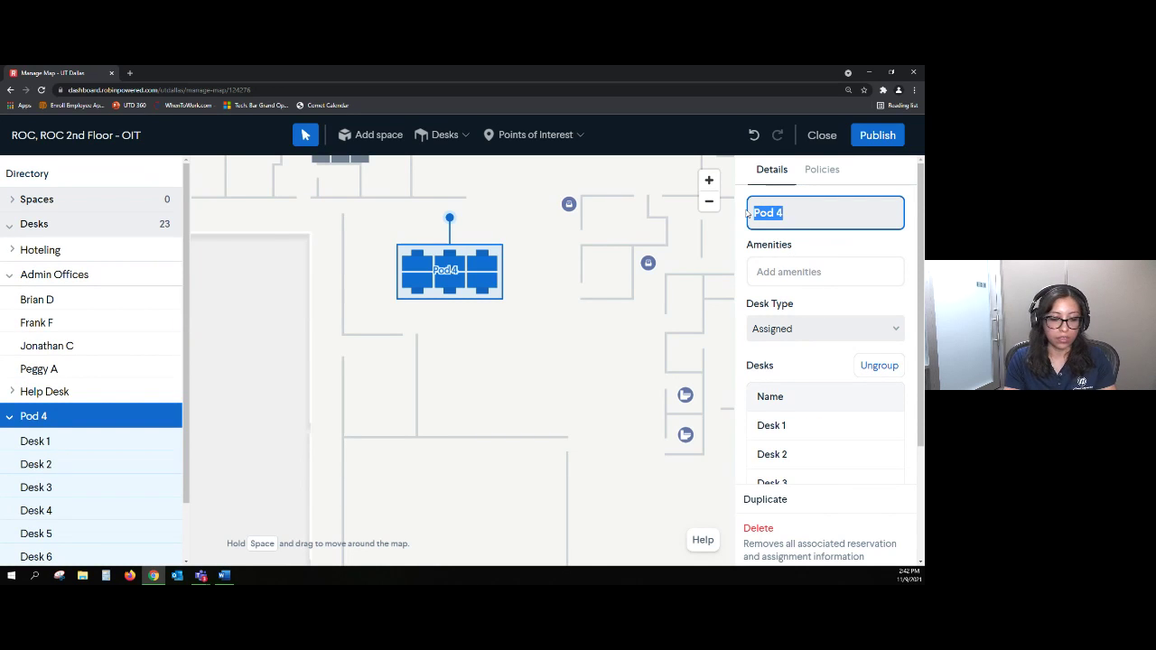
text(TEST)
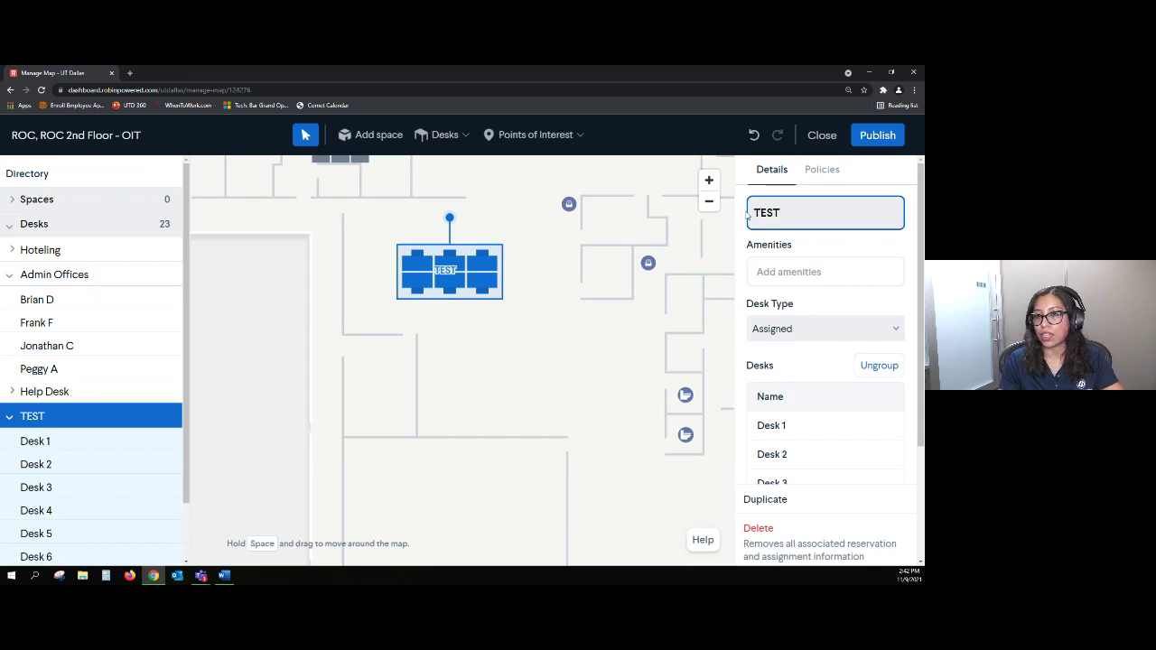
click(825, 300)
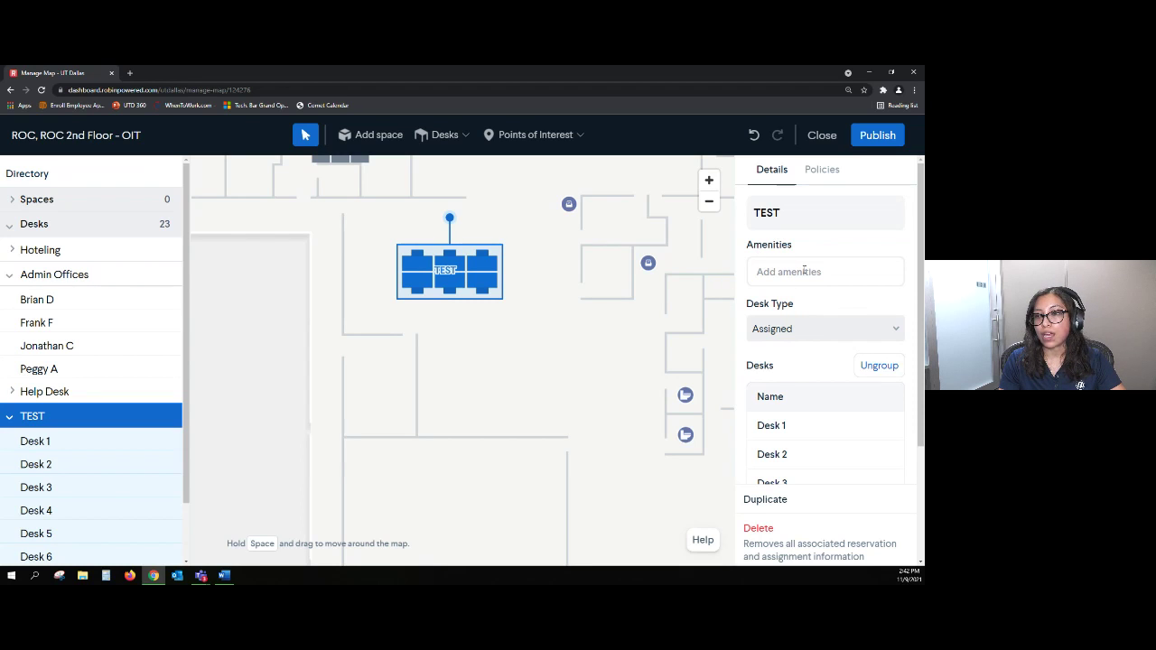
Add the Desktop Computer and Dual Monitors amenities to the whole TEST pod.
click(804, 270)
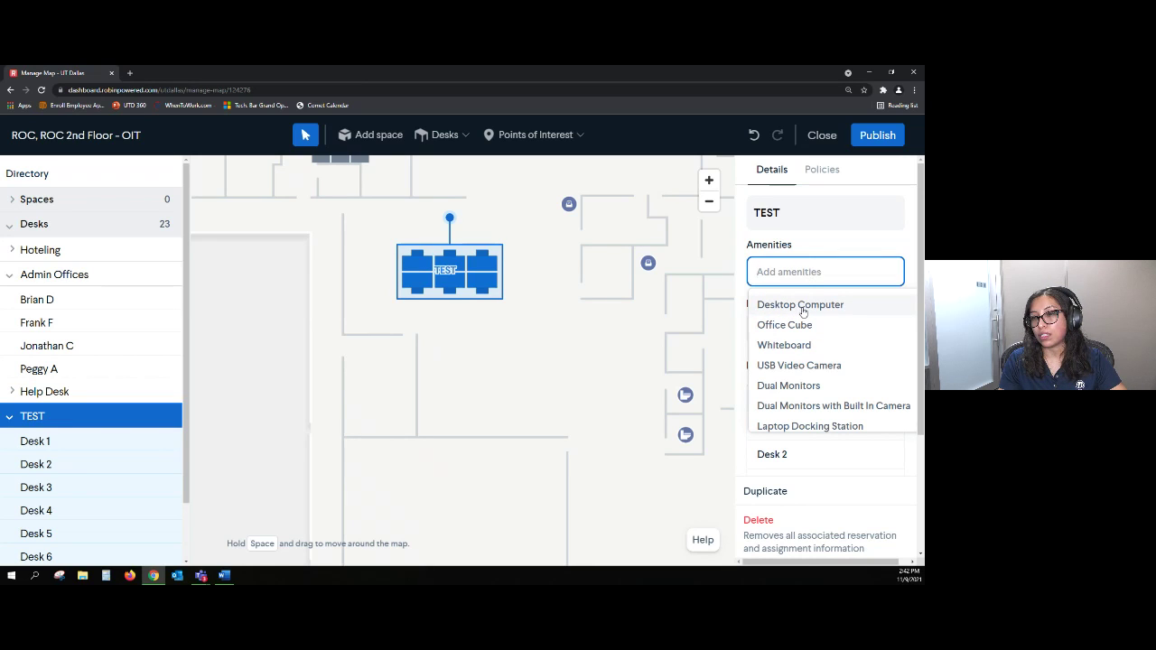
click(810, 311)
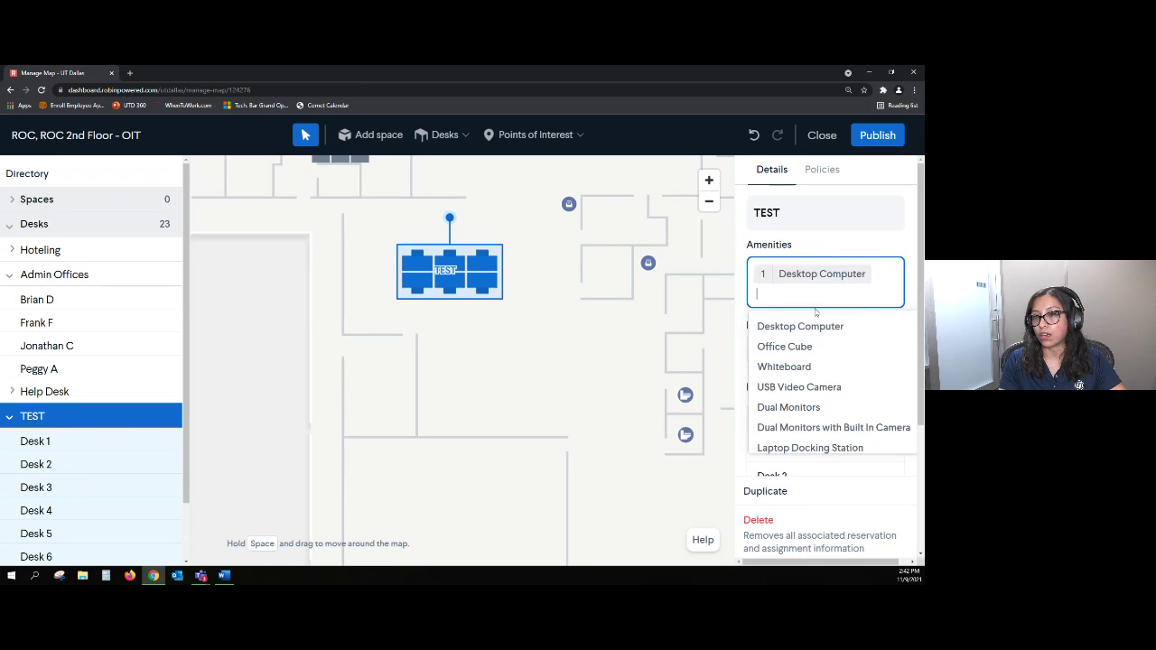
click(803, 408)
click(637, 381)
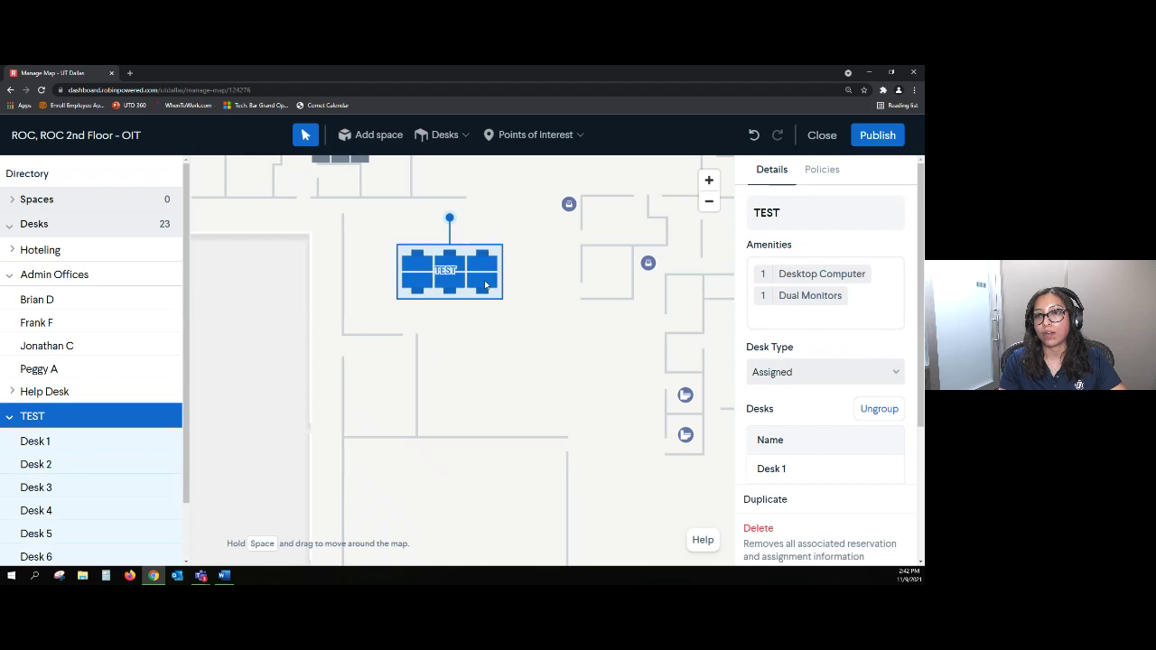
Add the Parking Pass amenity only to Desk 4, the southeast desk of the TEST pod.
double_click(485, 286)
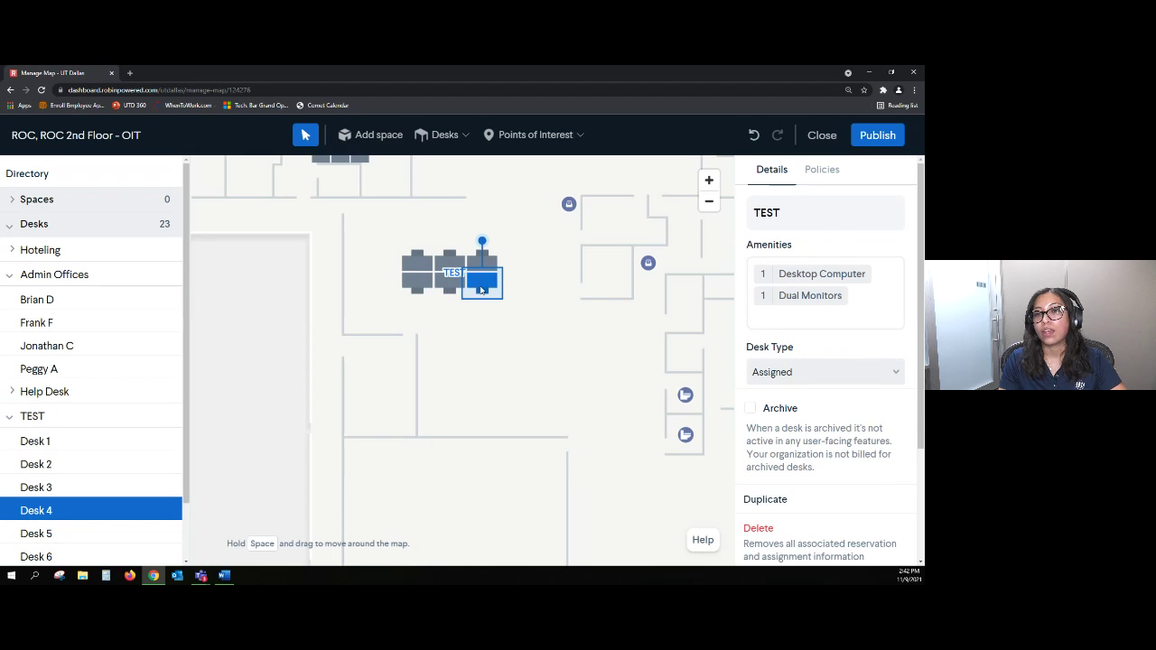
mouse_move(837, 279)
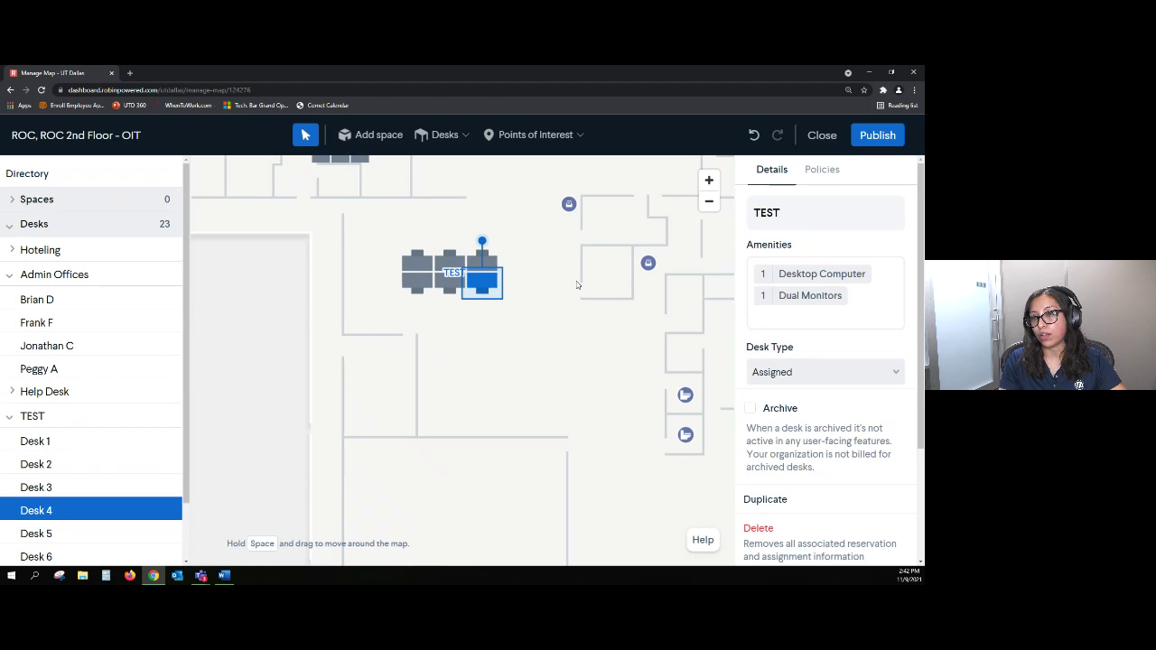
click(808, 322)
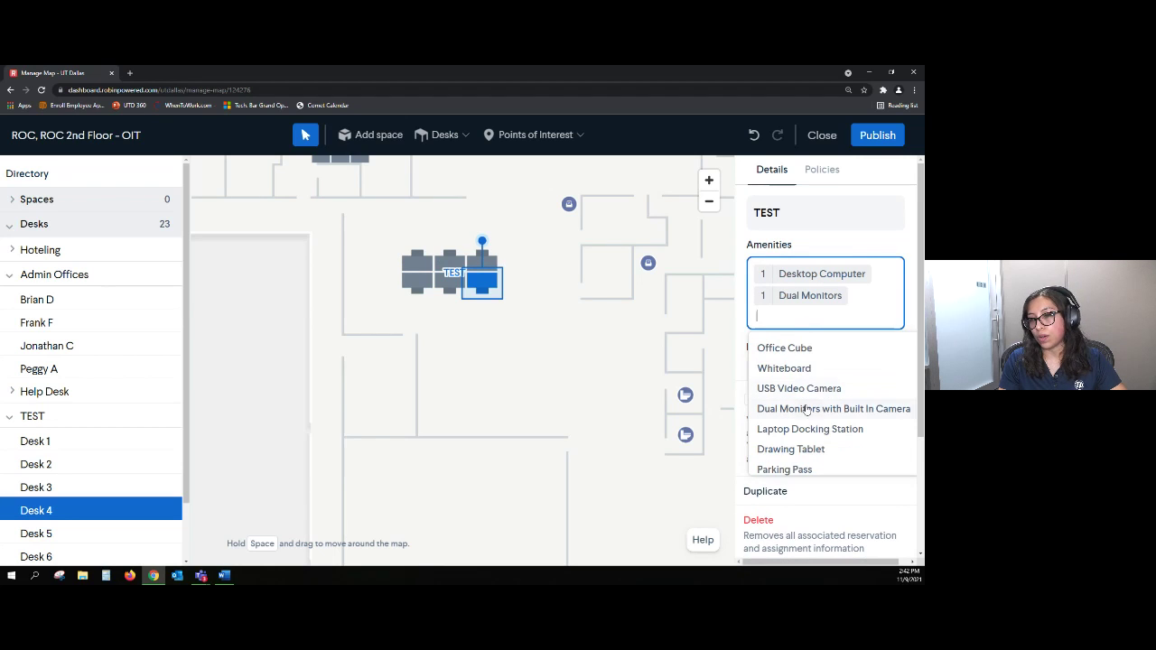
scroll(808, 410, down, 2)
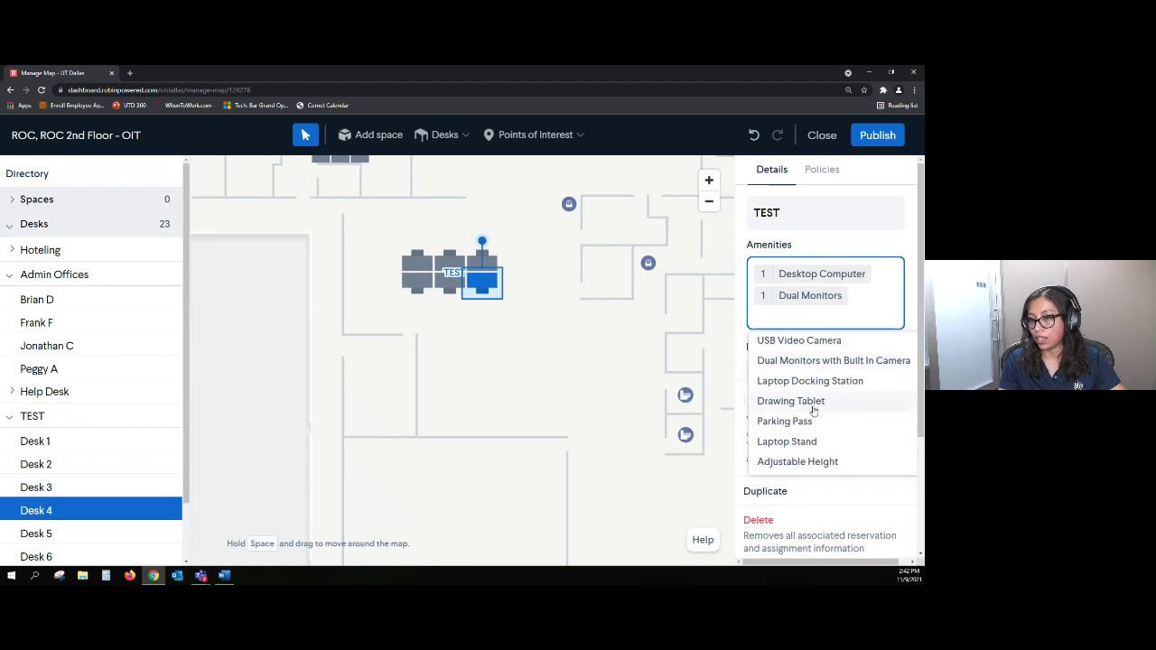
click(803, 421)
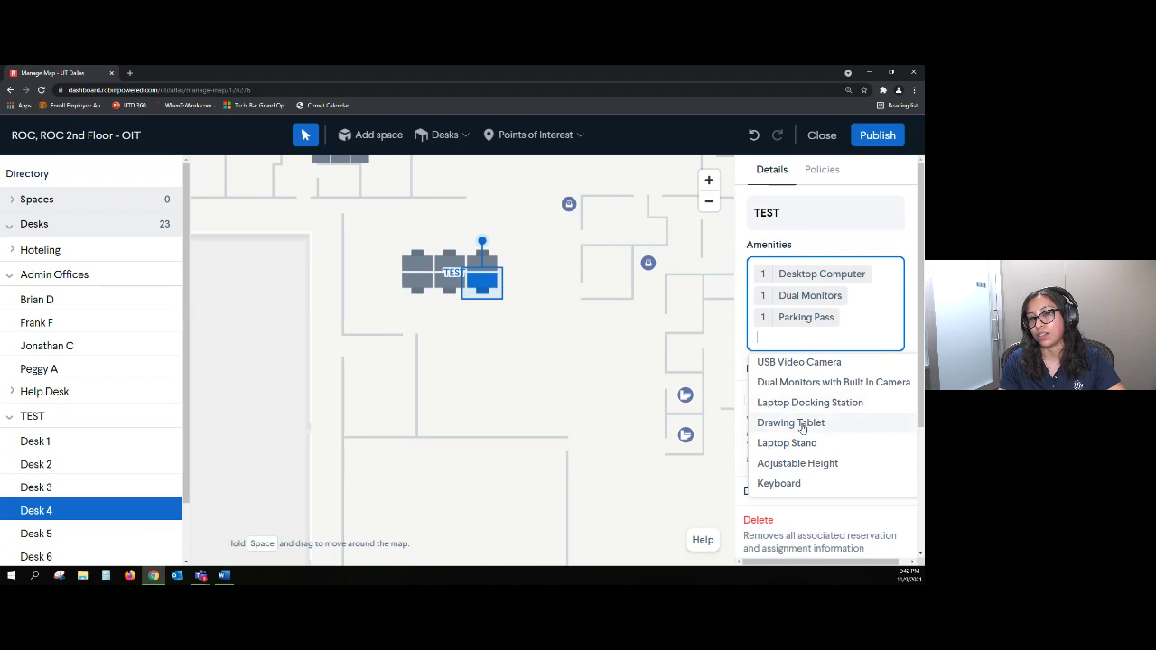
click(544, 376)
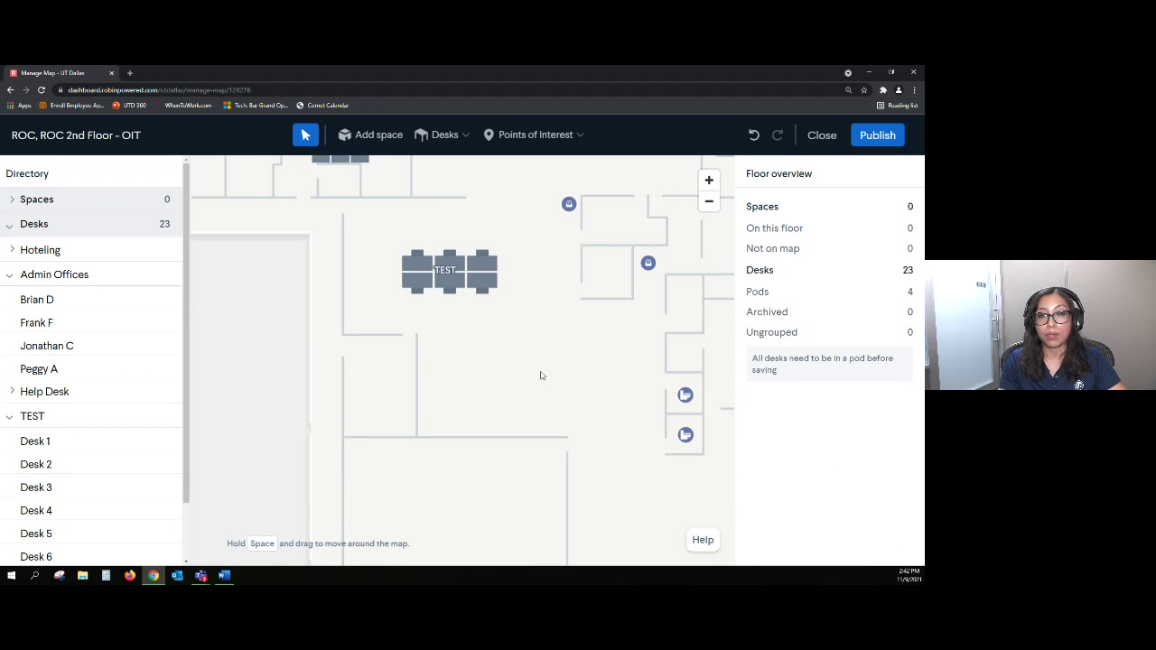
Compare the amenities listed for Desk 3 with those of the whole TEST pod.
click(492, 286)
click(479, 271)
click(519, 317)
click(480, 268)
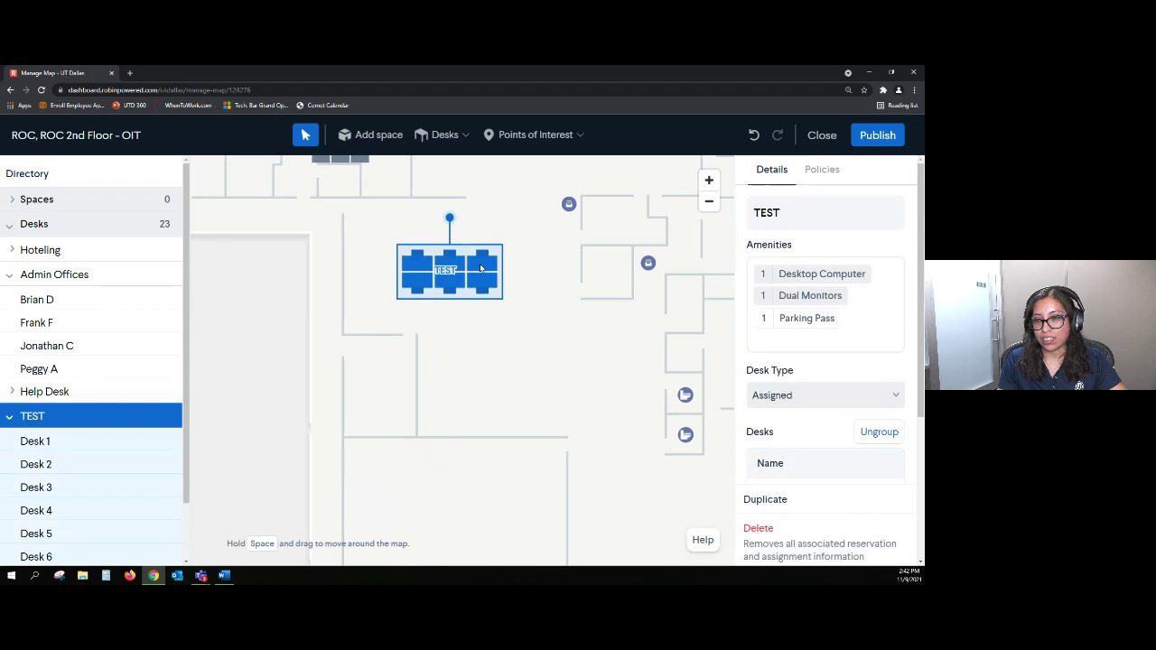
click(480, 268)
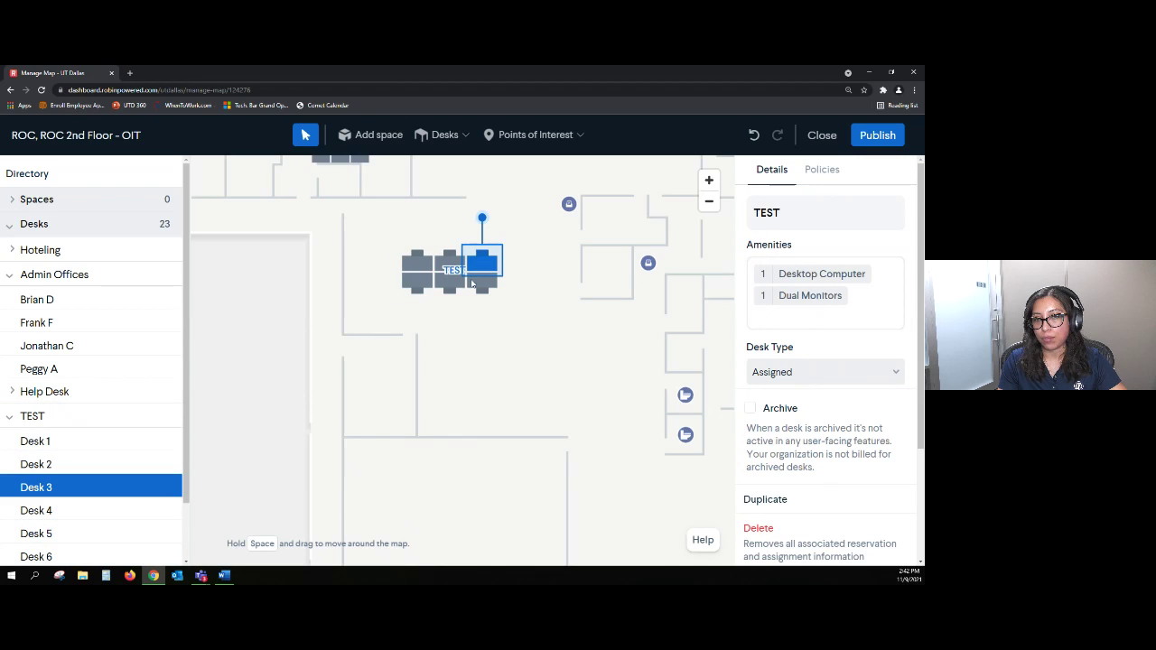
click(476, 285)
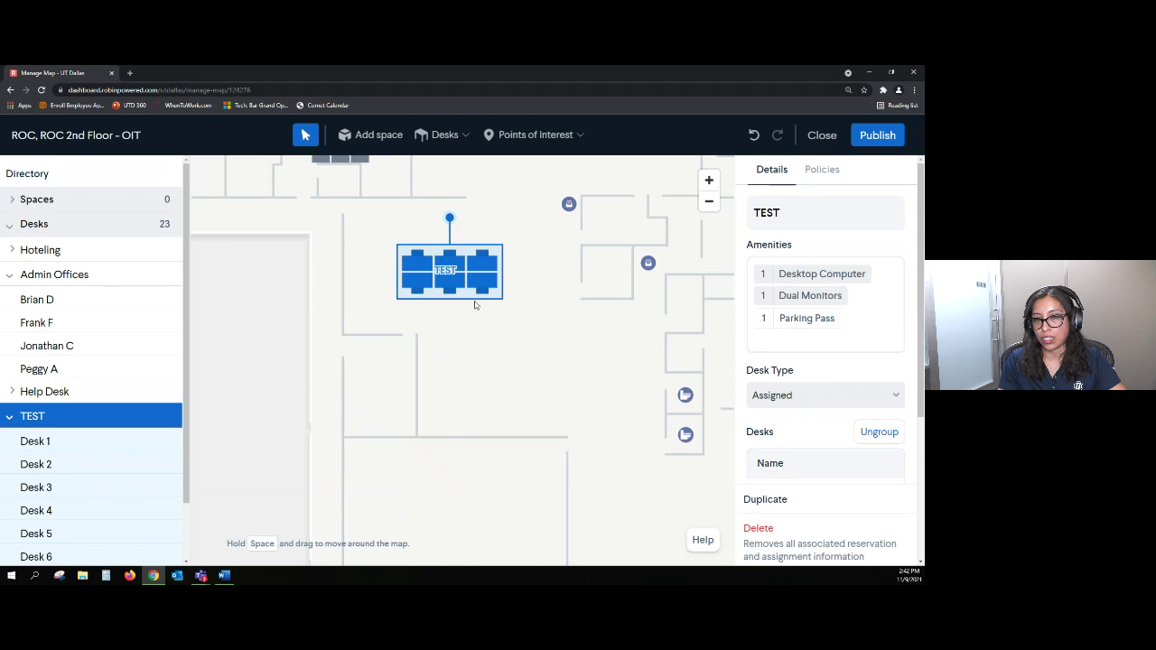
click(522, 299)
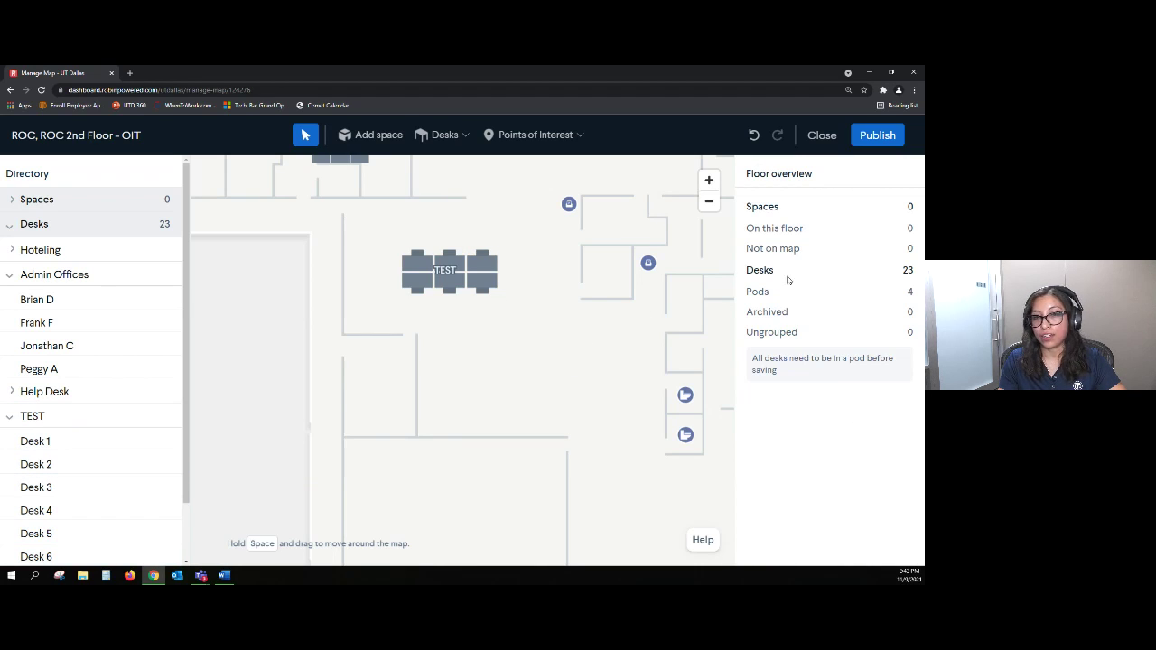
Rotate the TEST pod 90 degrees clockwise so its long side runs north to south.
click(479, 281)
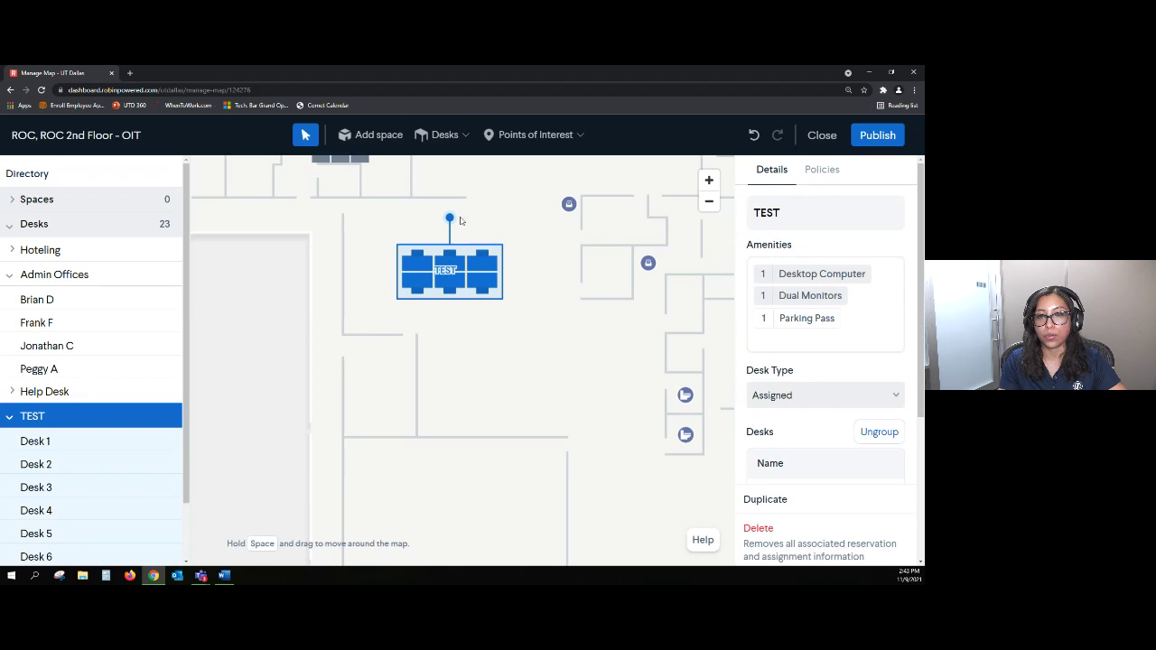
drag(471, 223, 496, 275)
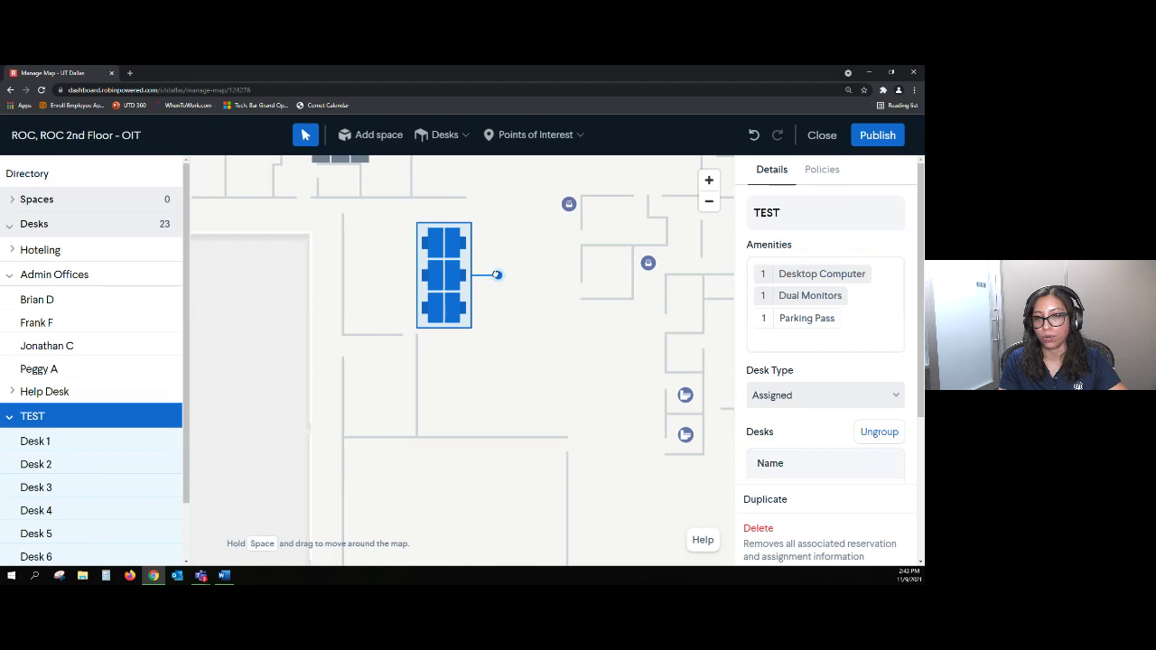
click(523, 352)
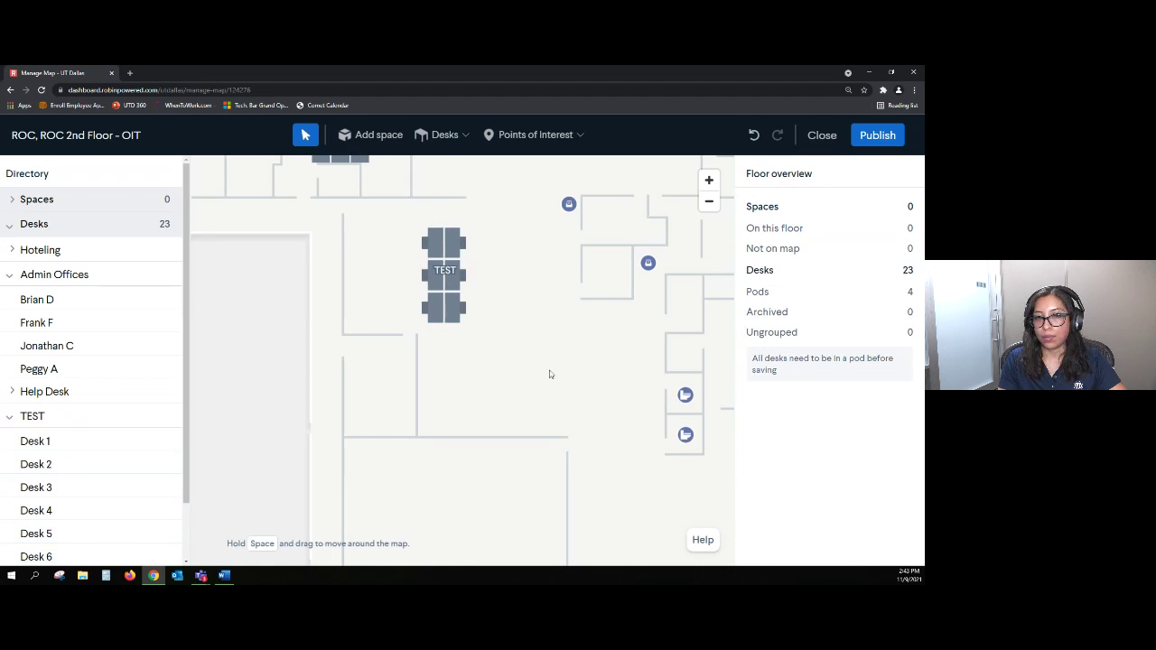
Bring up the publish confirmation for the floor map changes and back out of it without publishing.
scroll(511, 328, up, 1)
click(442, 303)
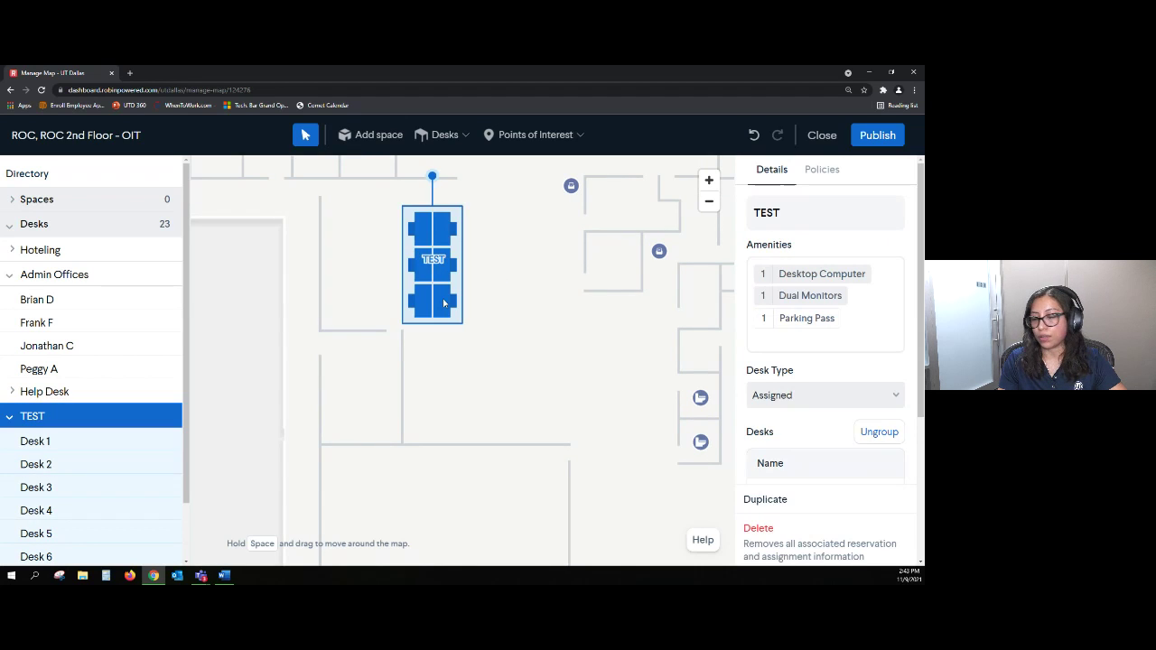
click(527, 336)
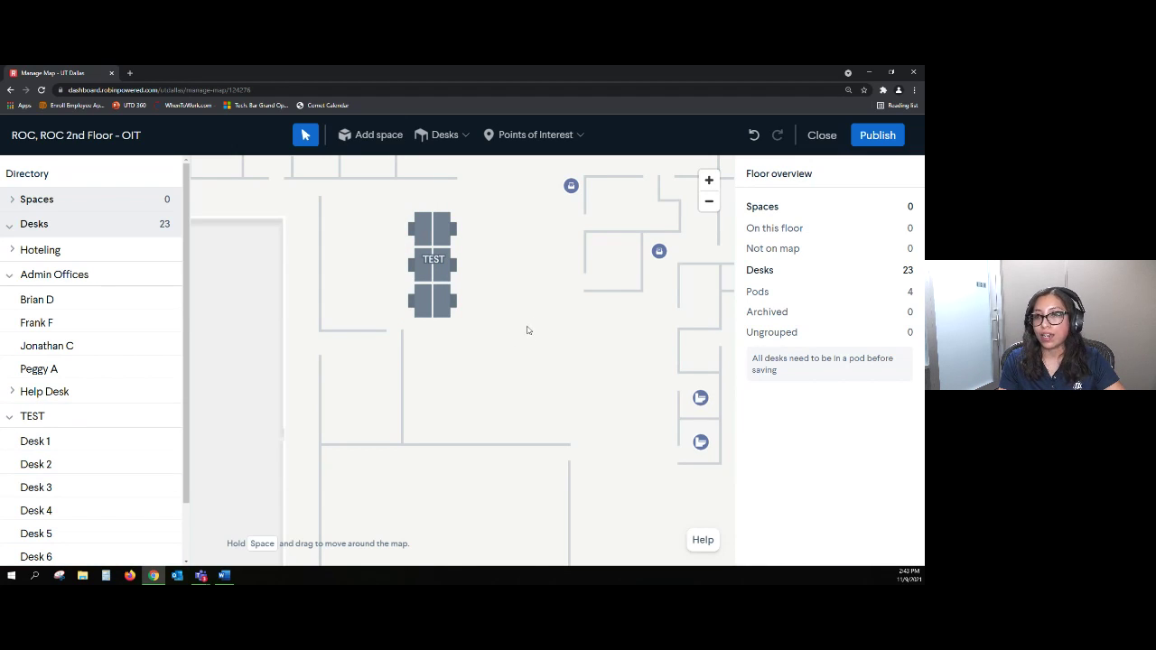
scroll(529, 330, up, 2)
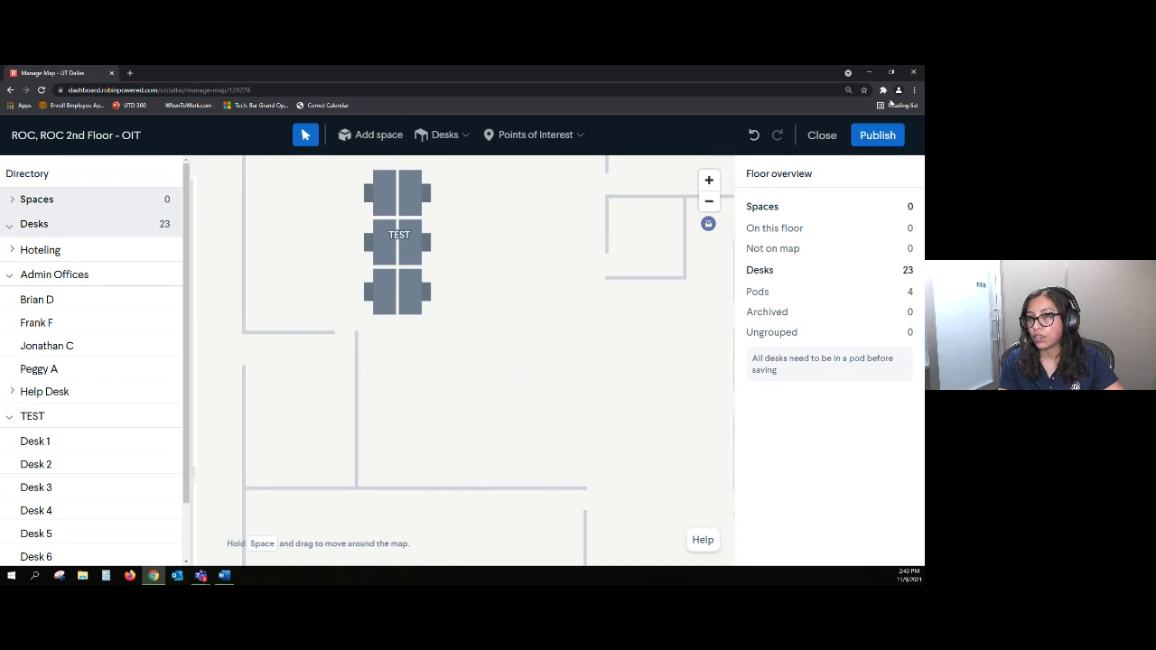
click(873, 136)
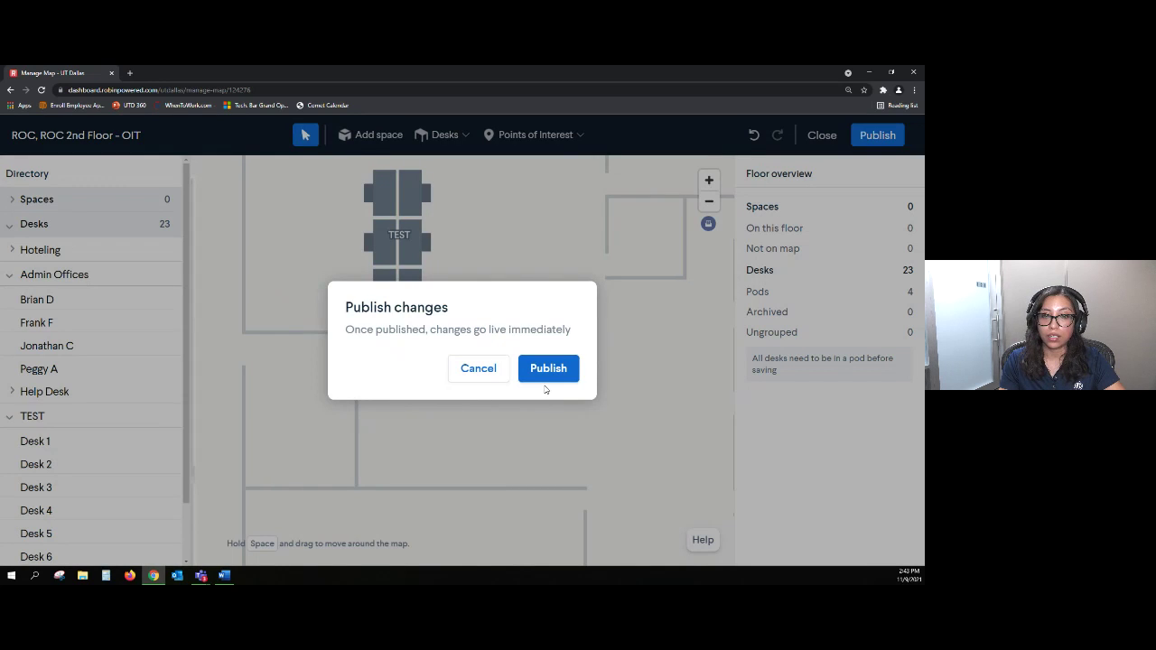
click(490, 372)
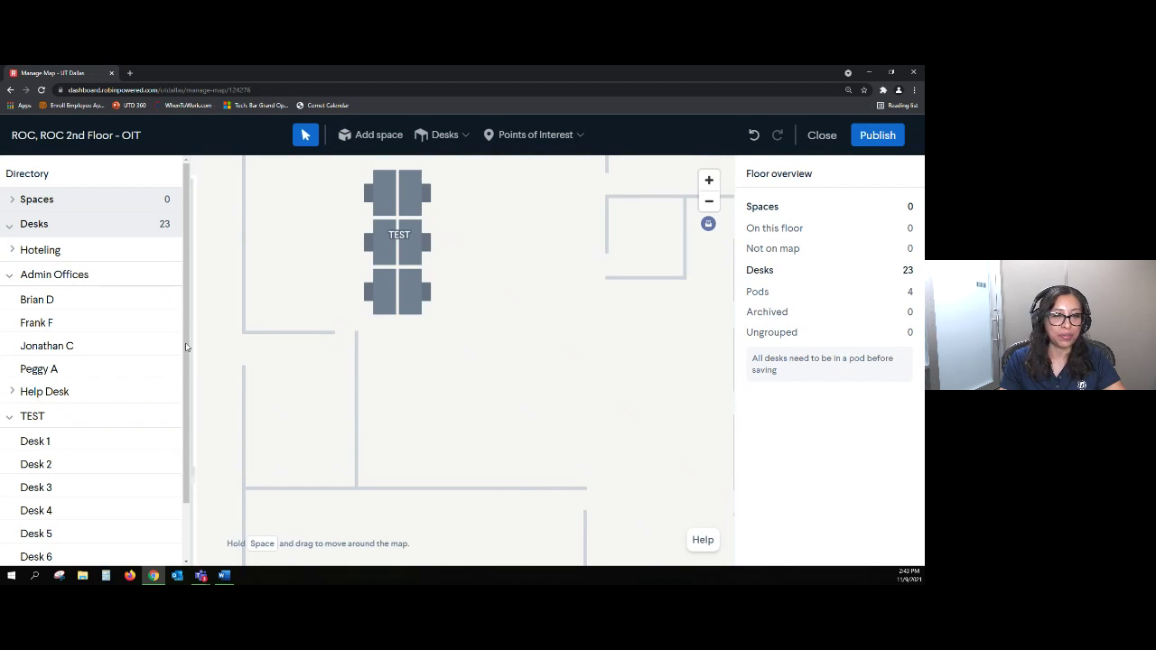
Collapse the Admin Offices pod in the directory and close the floor map editor, discarding the unsaved changes.
scroll(187, 368, down, 1)
scroll(186, 369, down, 2)
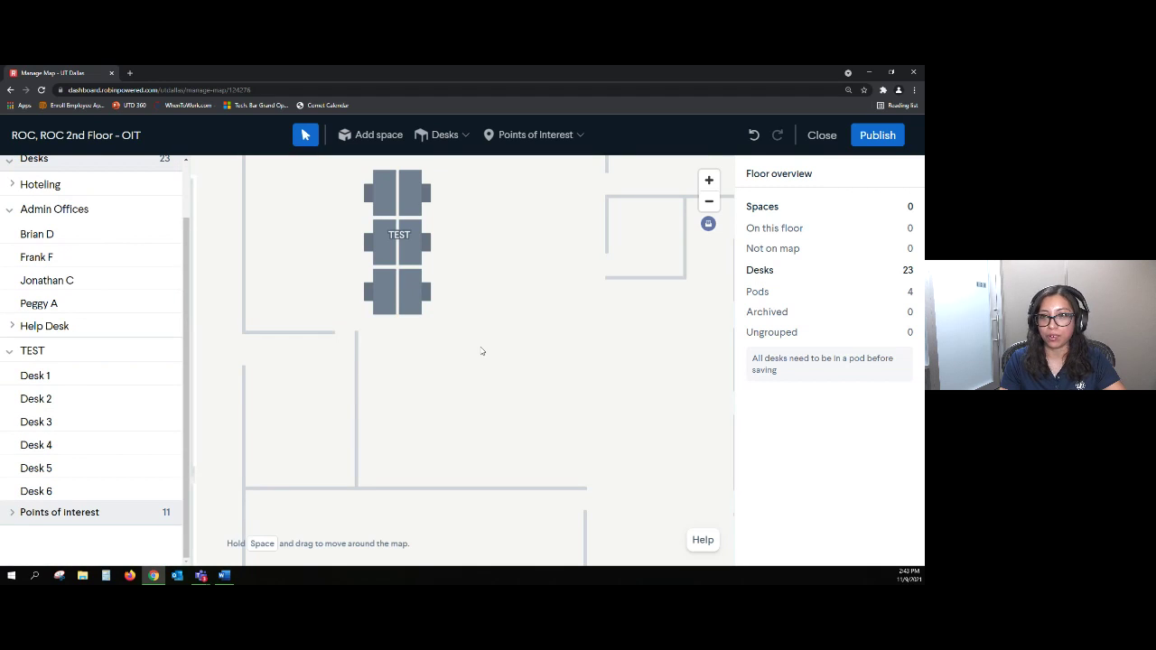
drag(430, 342, 358, 155)
scroll(108, 333, up, 3)
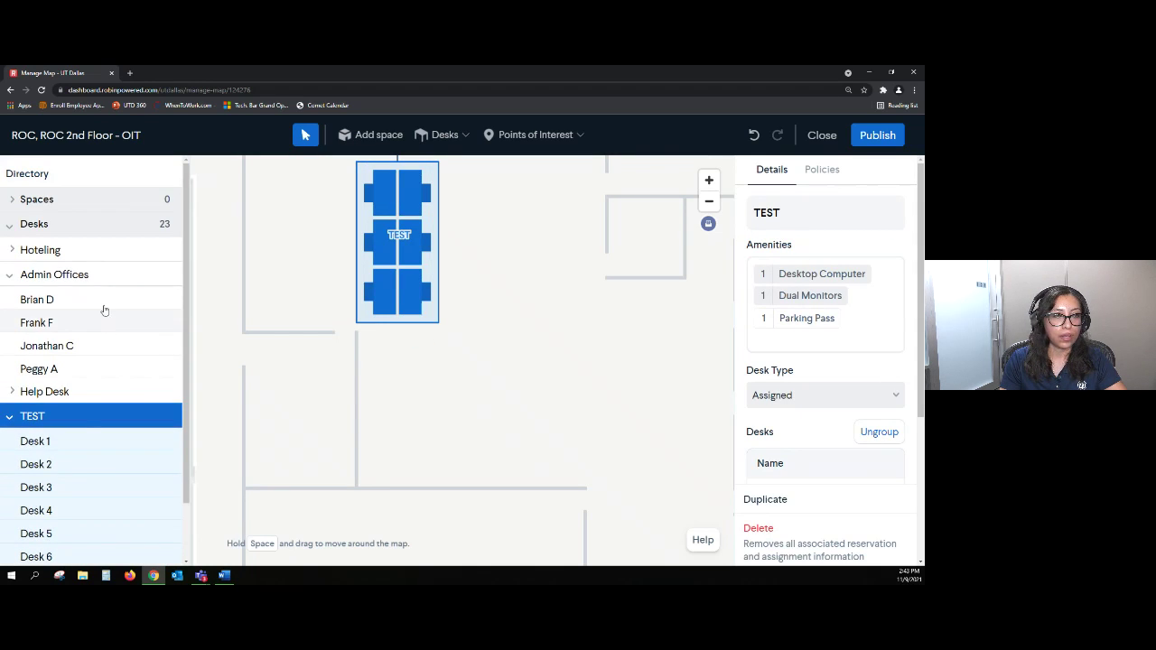
click(12, 277)
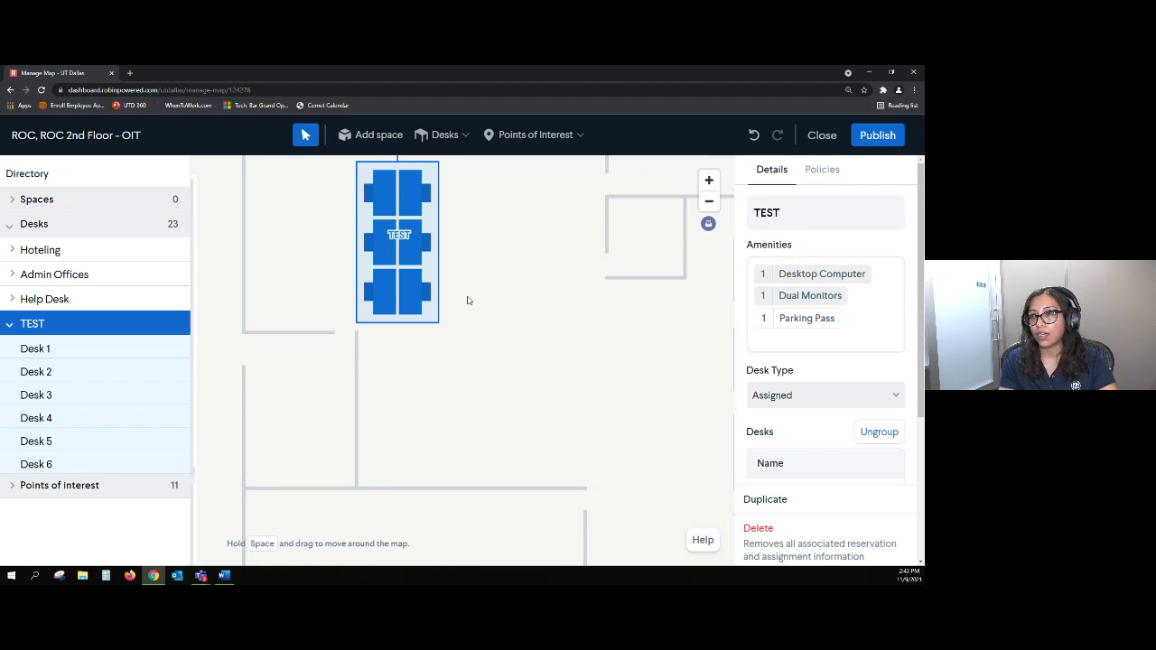
click(822, 134)
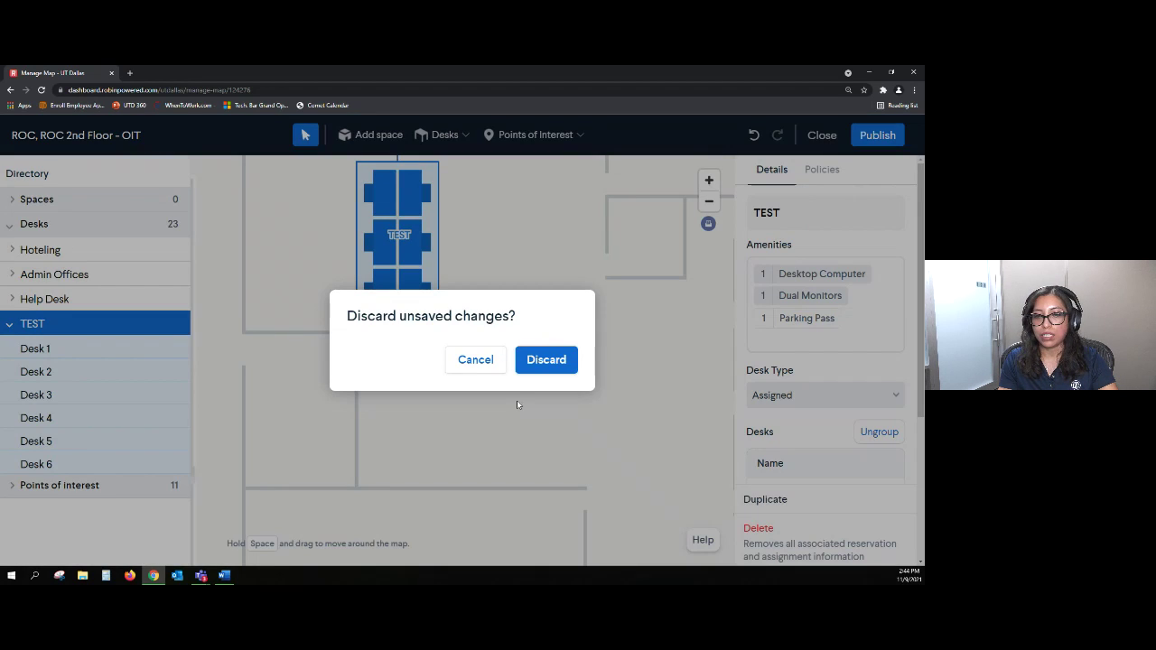
click(565, 361)
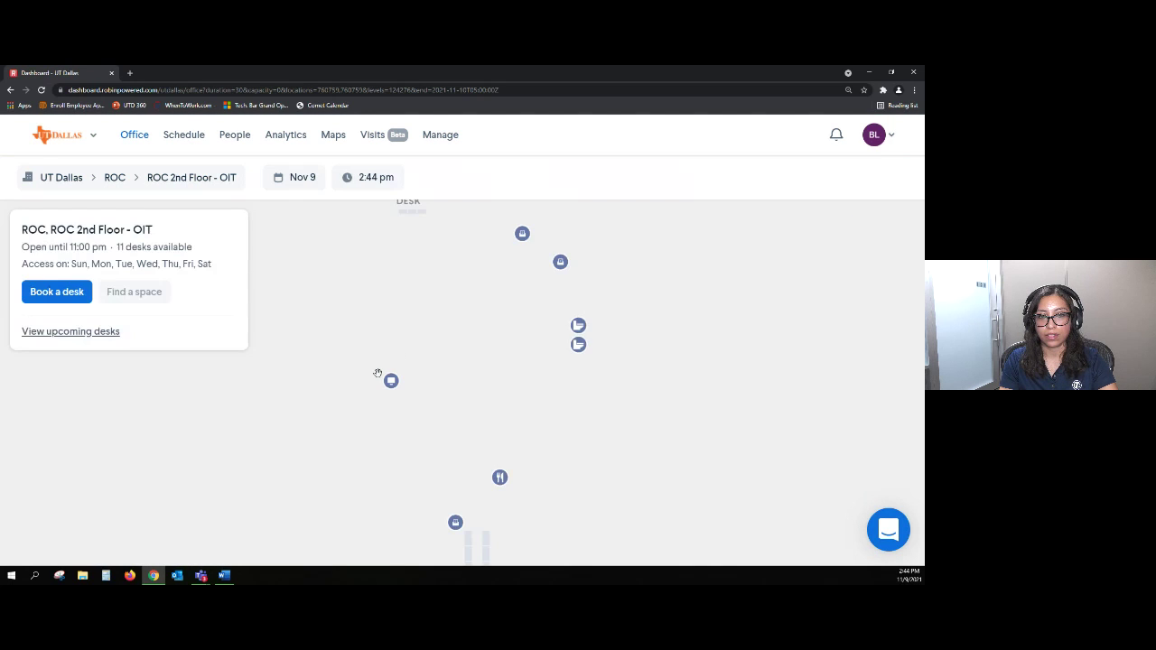
Open the Administration building from the organization's office settings and review its weekday opening hours.
click(844, 225)
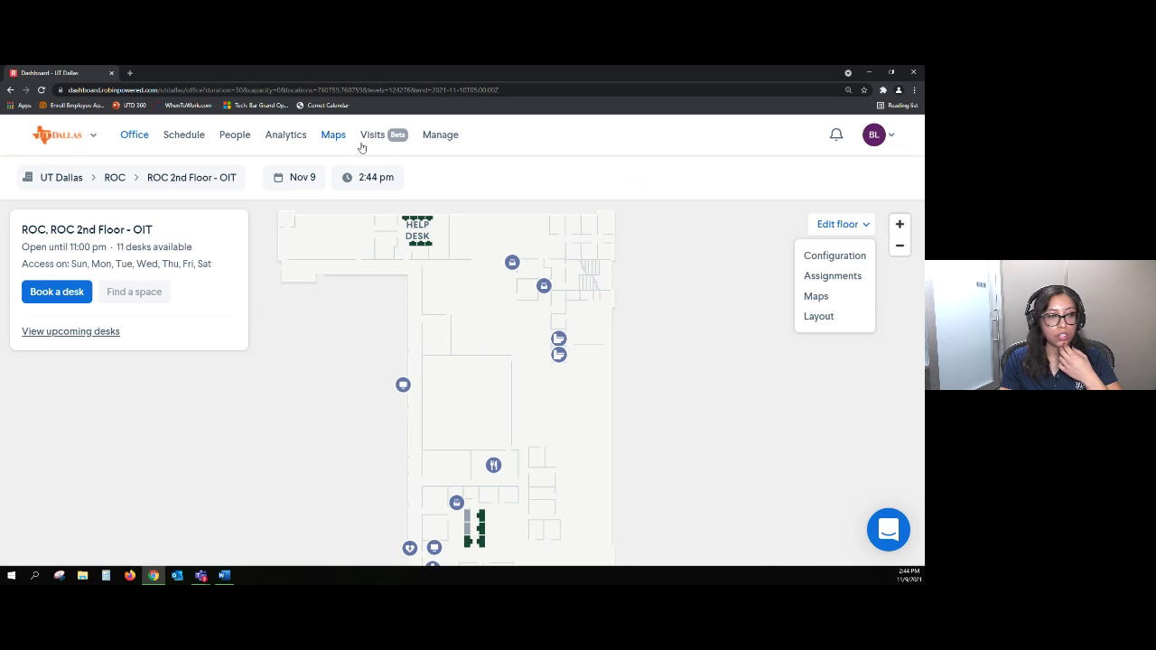
click(440, 136)
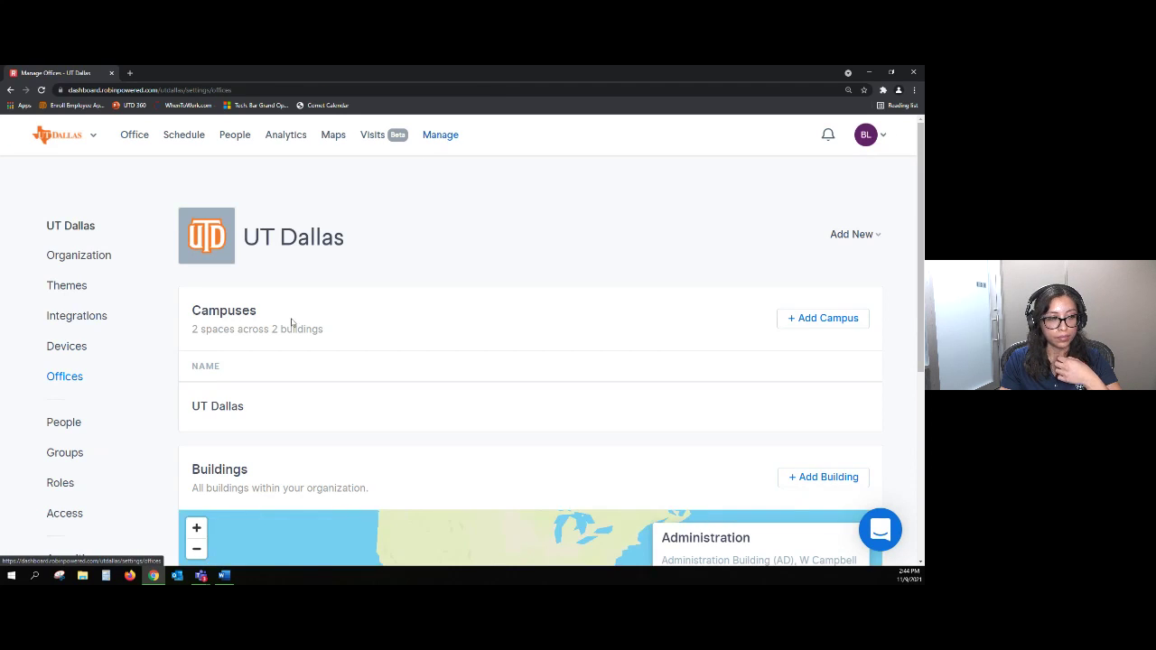
scroll(374, 236, down, 7)
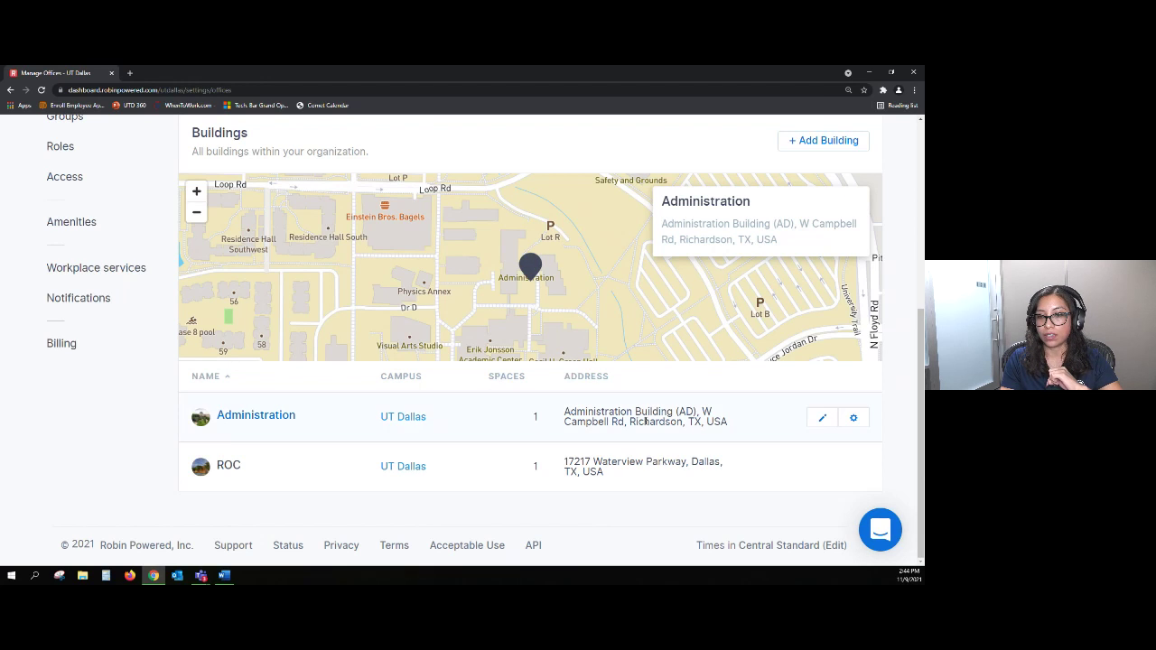
click(250, 421)
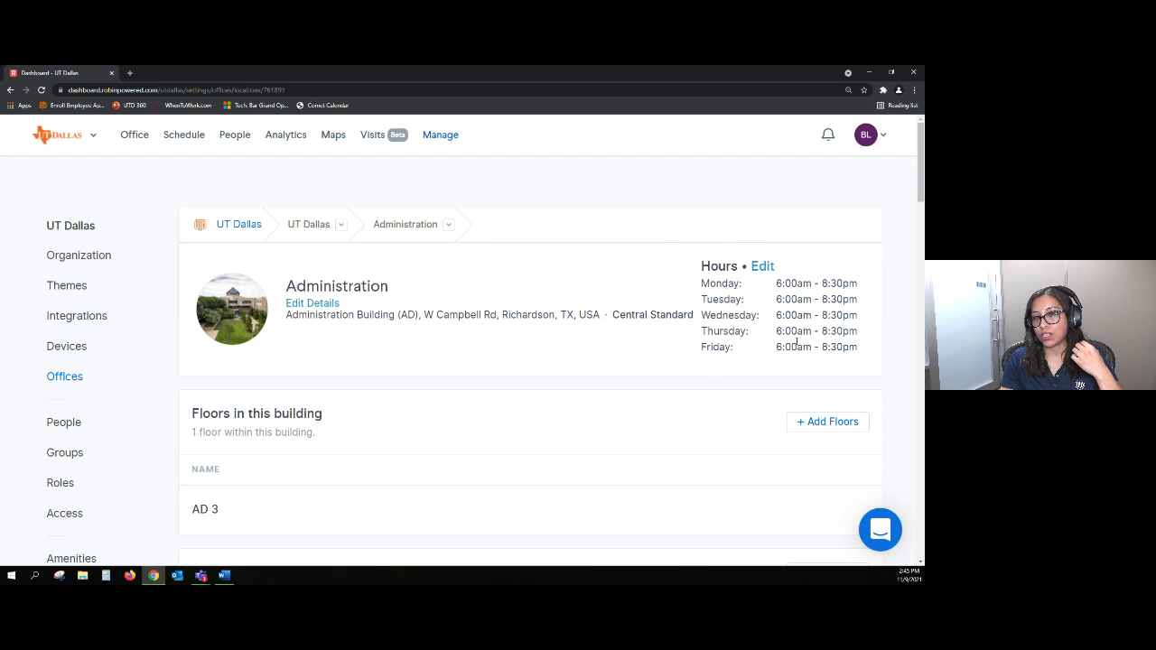
drag(753, 325, 868, 359)
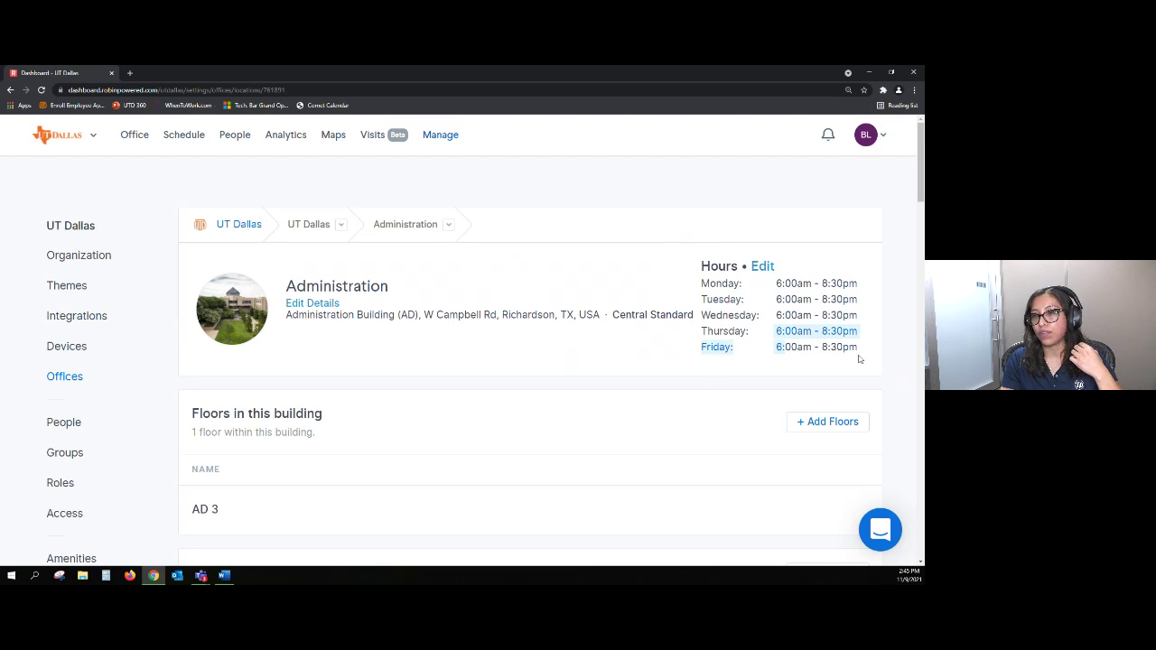
click(867, 357)
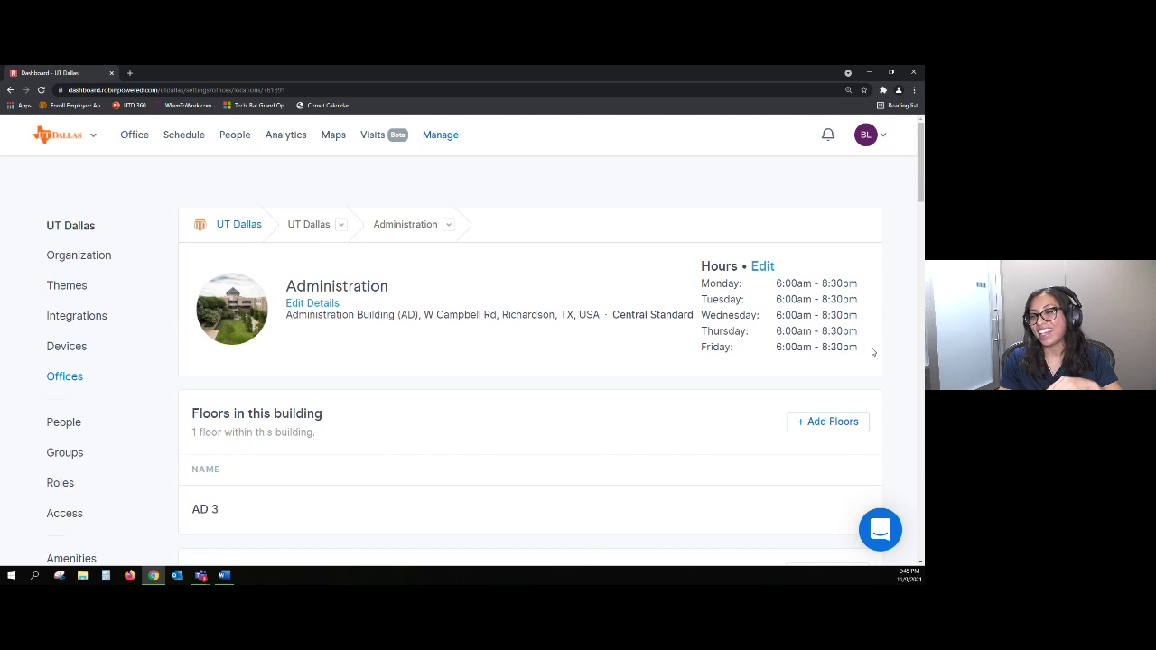
Go back to the organization's offices, close the support chat, and reopen the Administration building's settings.
drag(871, 366, 722, 270)
click(673, 285)
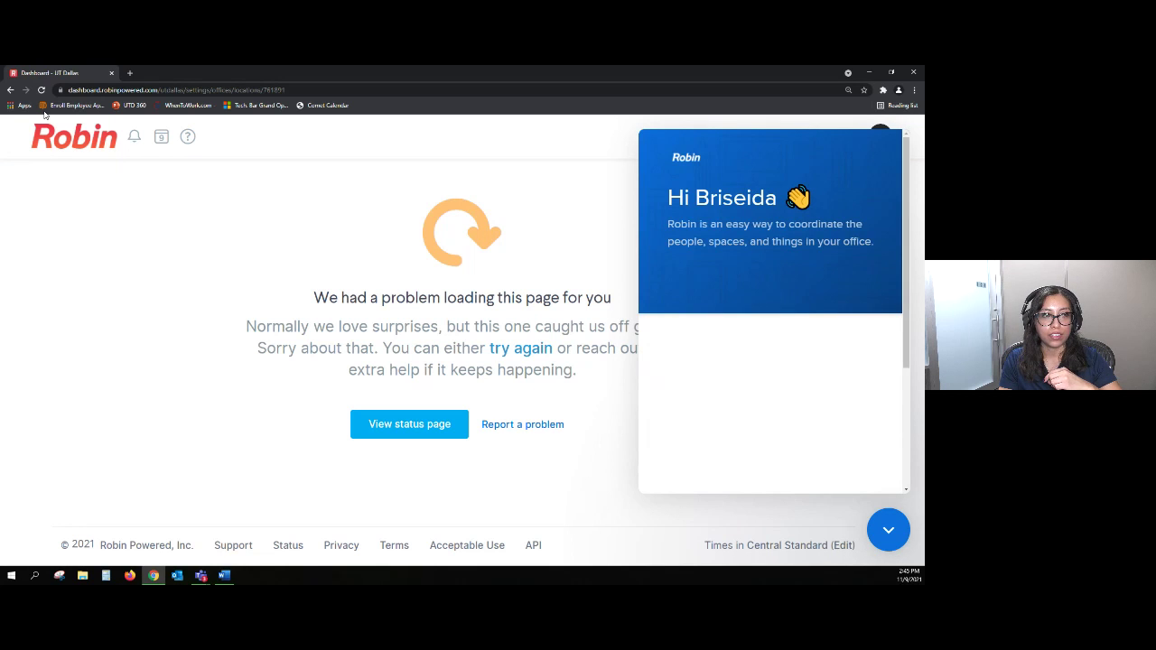
click(11, 91)
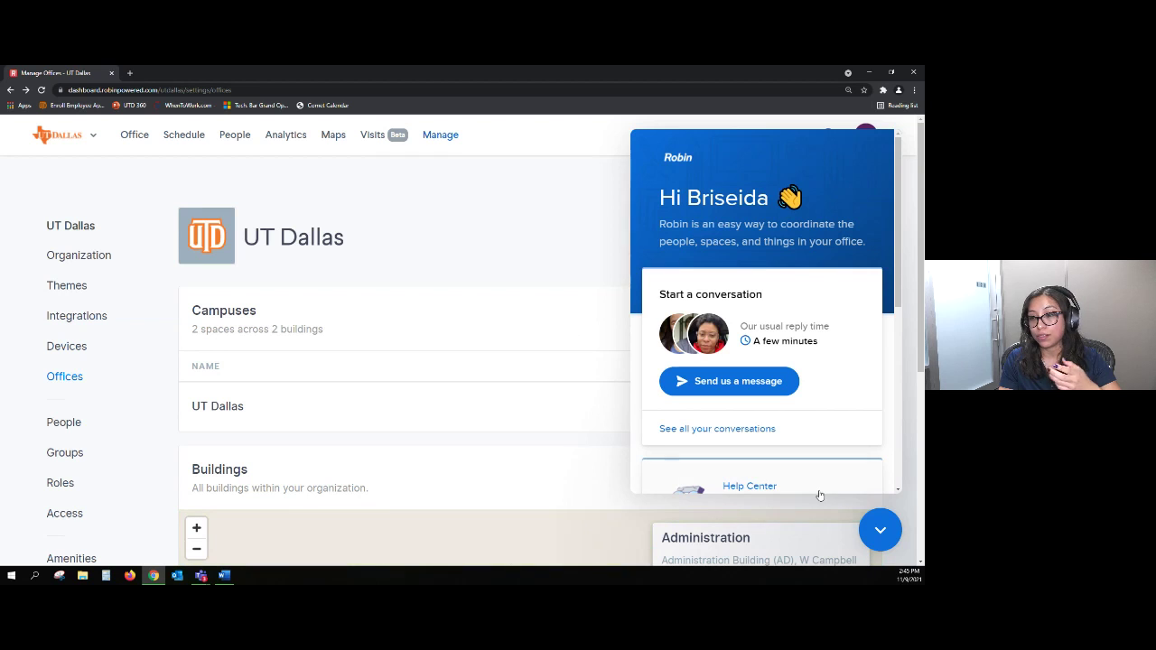
click(880, 532)
scroll(858, 418, down, 4)
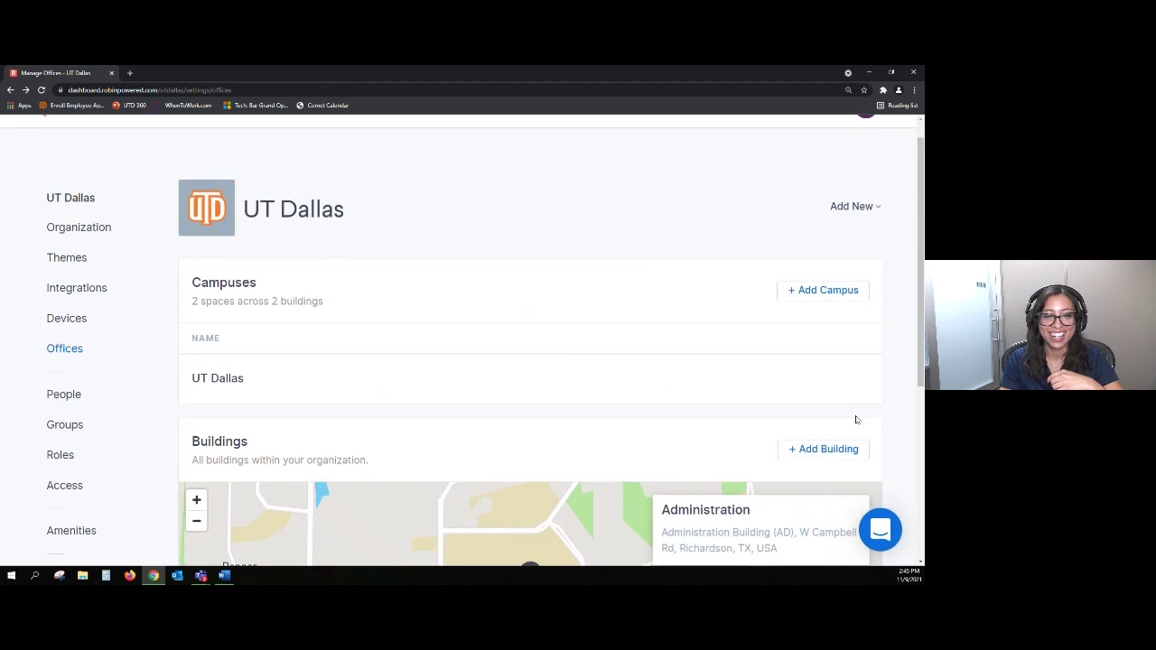
click(266, 418)
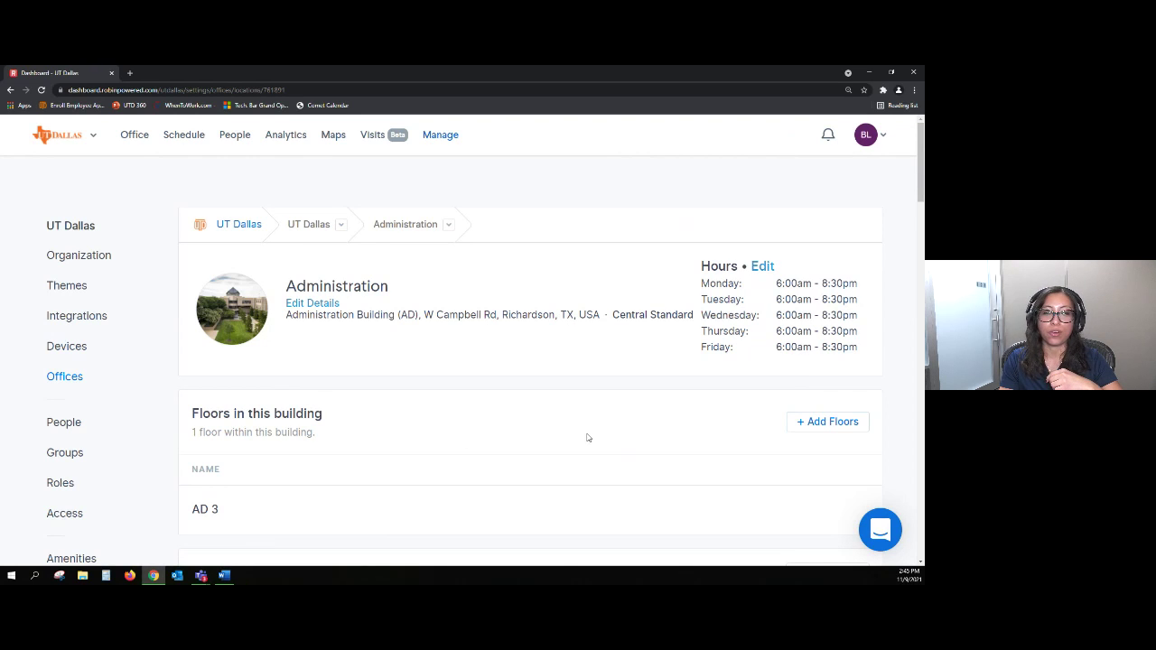
Examine the Administration building's floors, scheduling spaces, desk spaces and default scheduling and desk policies.
scroll(588, 438, down, 1)
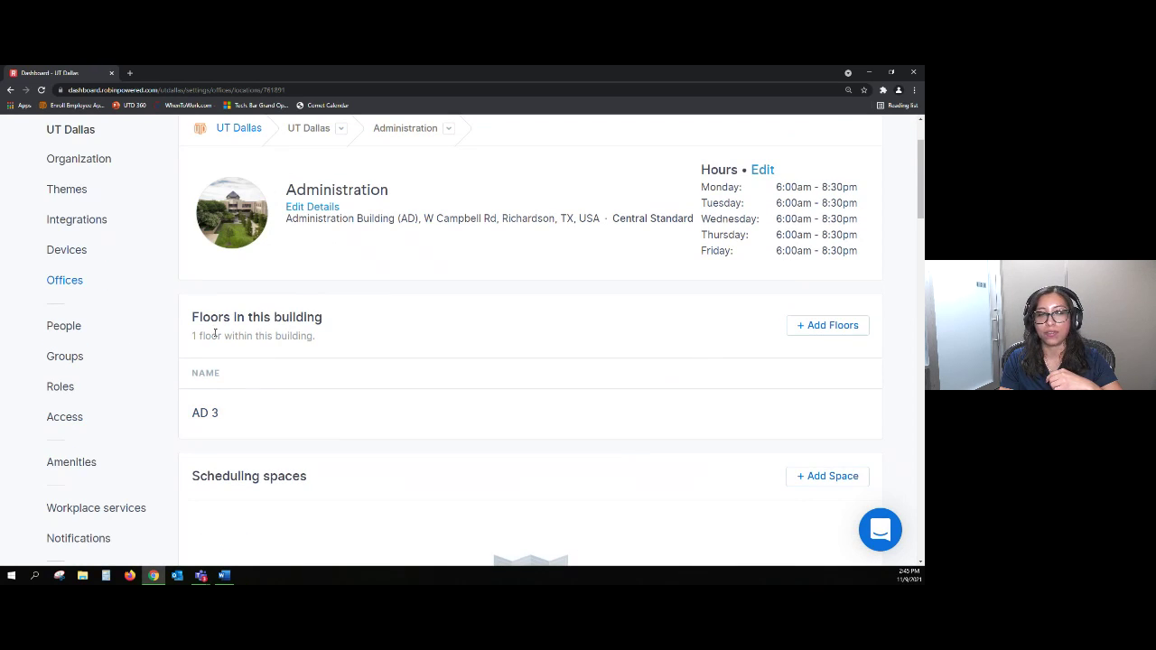
mouse_move(232, 405)
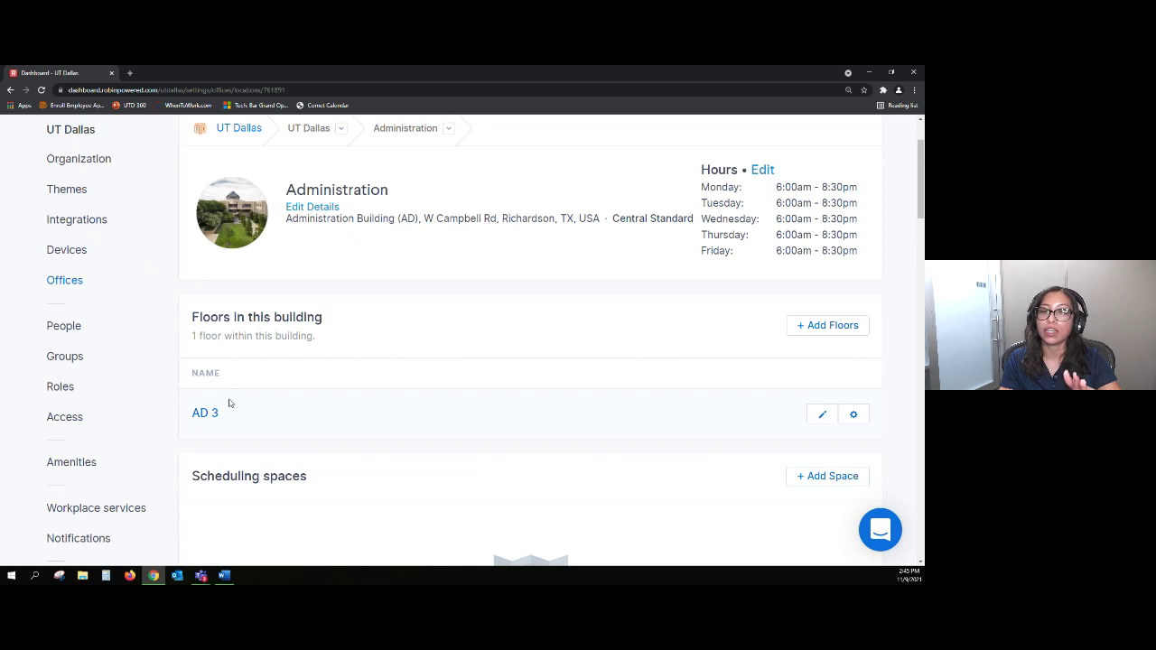
scroll(307, 421, down, 2)
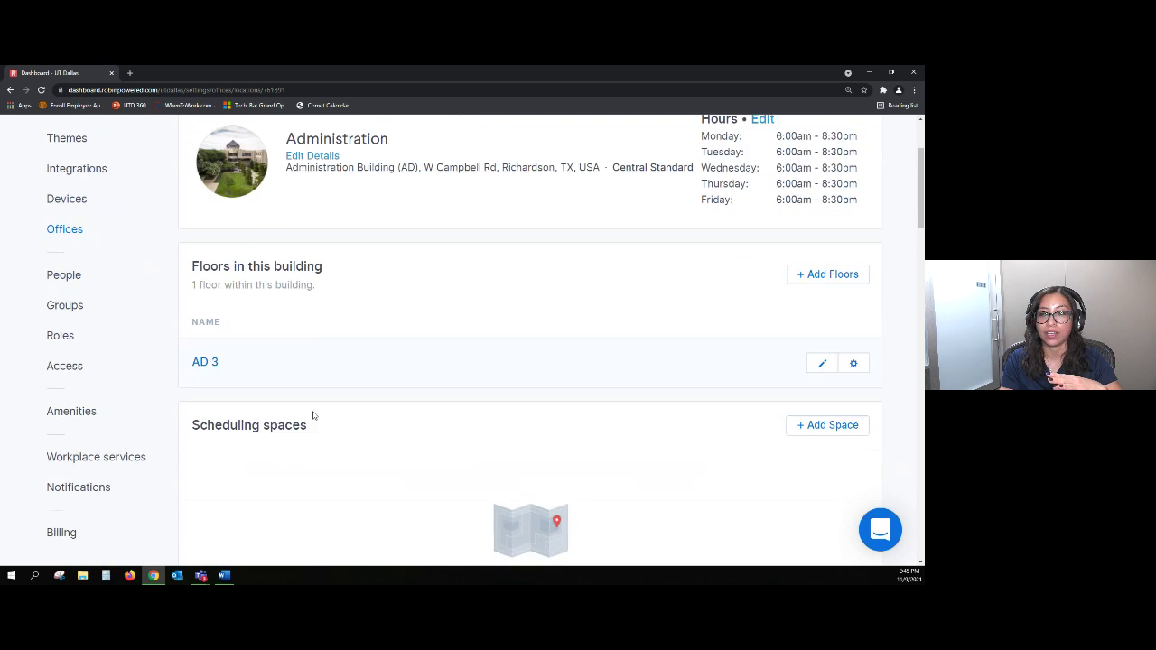
scroll(290, 286, down, 2)
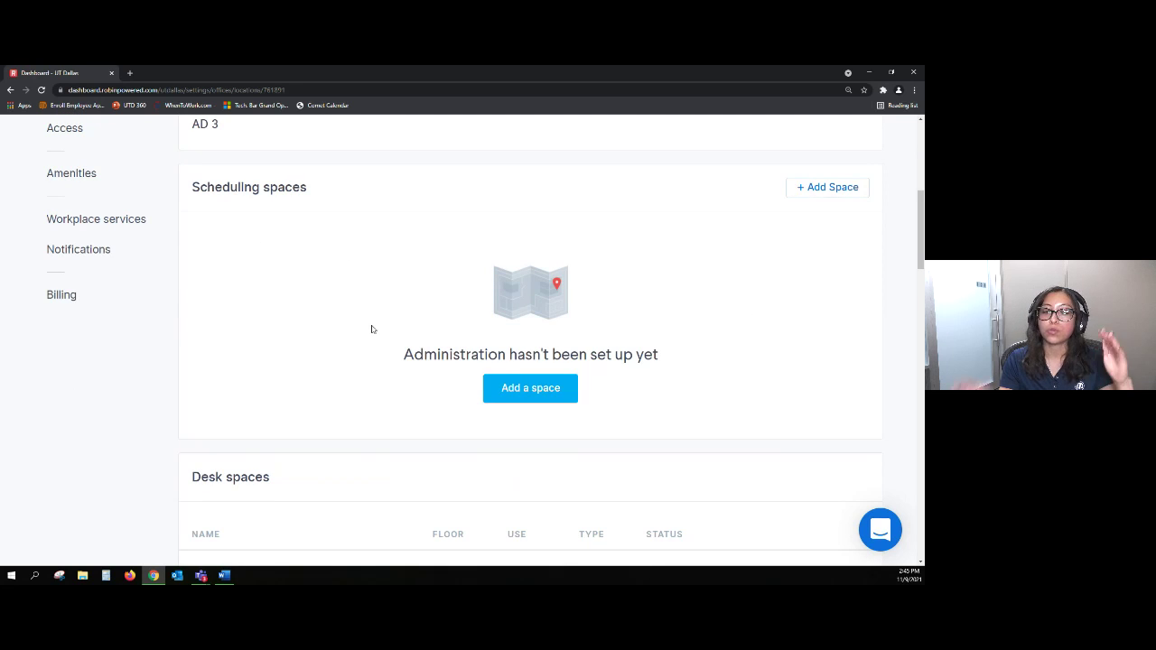
scroll(400, 302, down, 2)
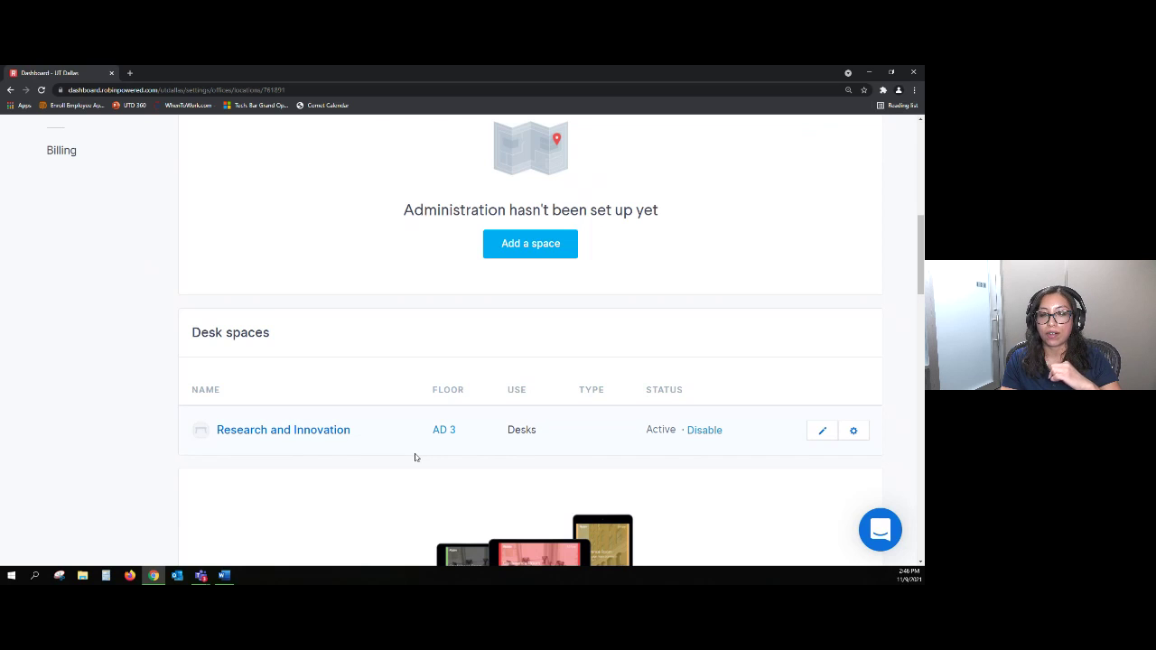
scroll(414, 437, down, 4)
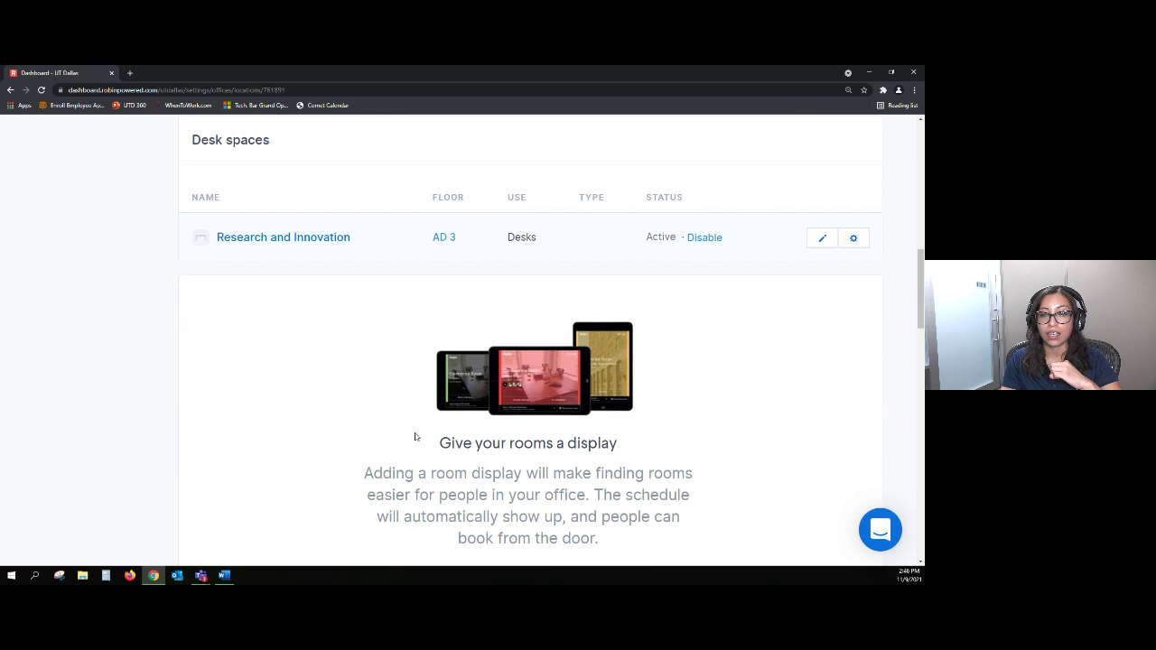
scroll(415, 438, down, 8)
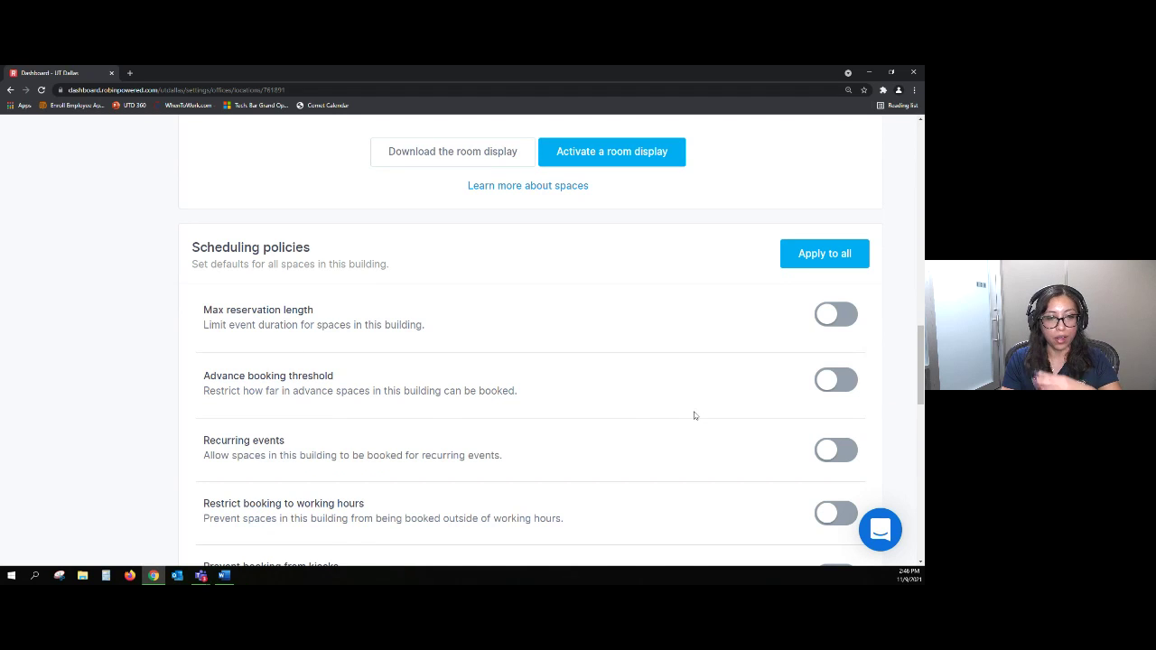
scroll(630, 412, down, 1)
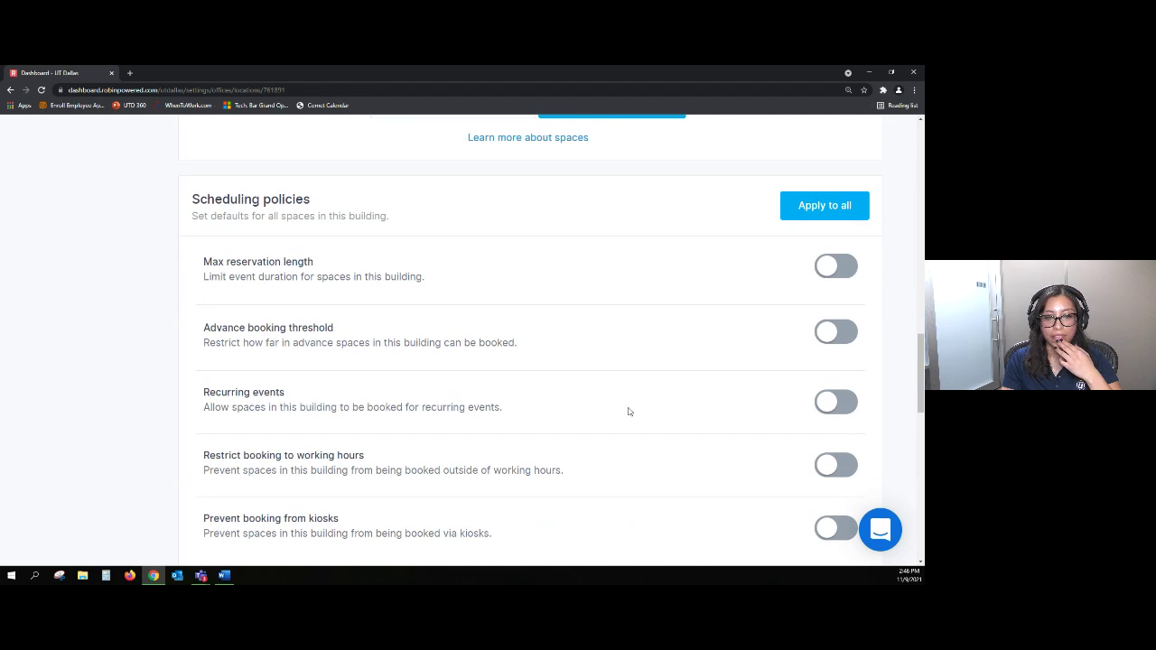
scroll(630, 412, down, 3)
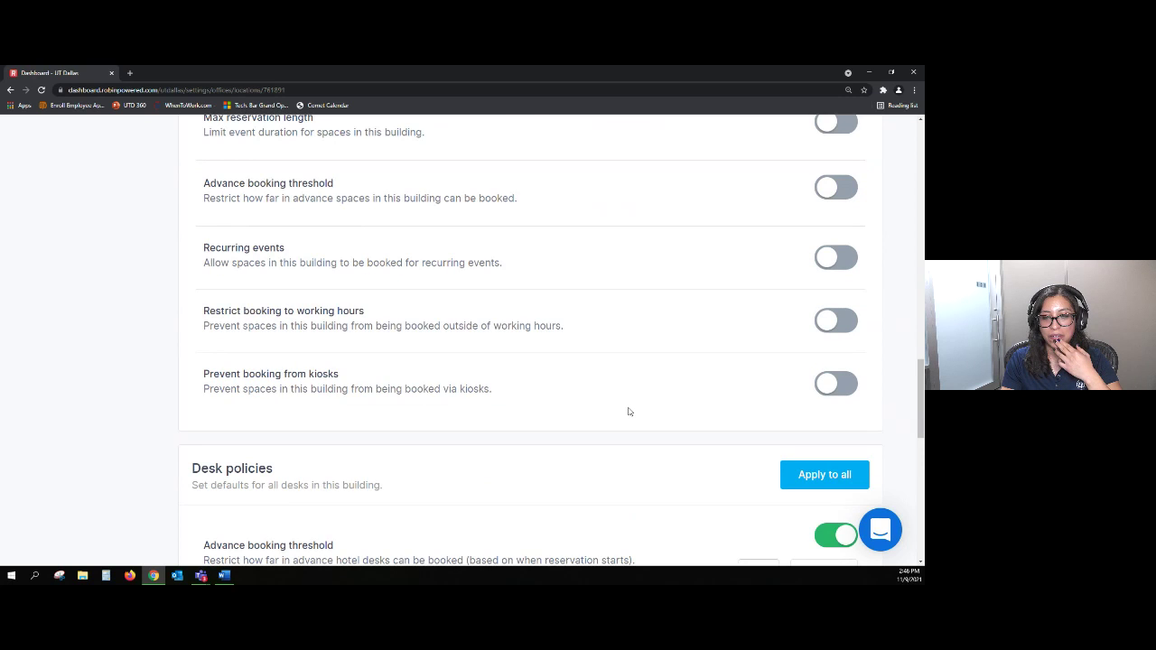
Open the organization's People settings and review the members with their roles and groups.
scroll(630, 412, up, 20)
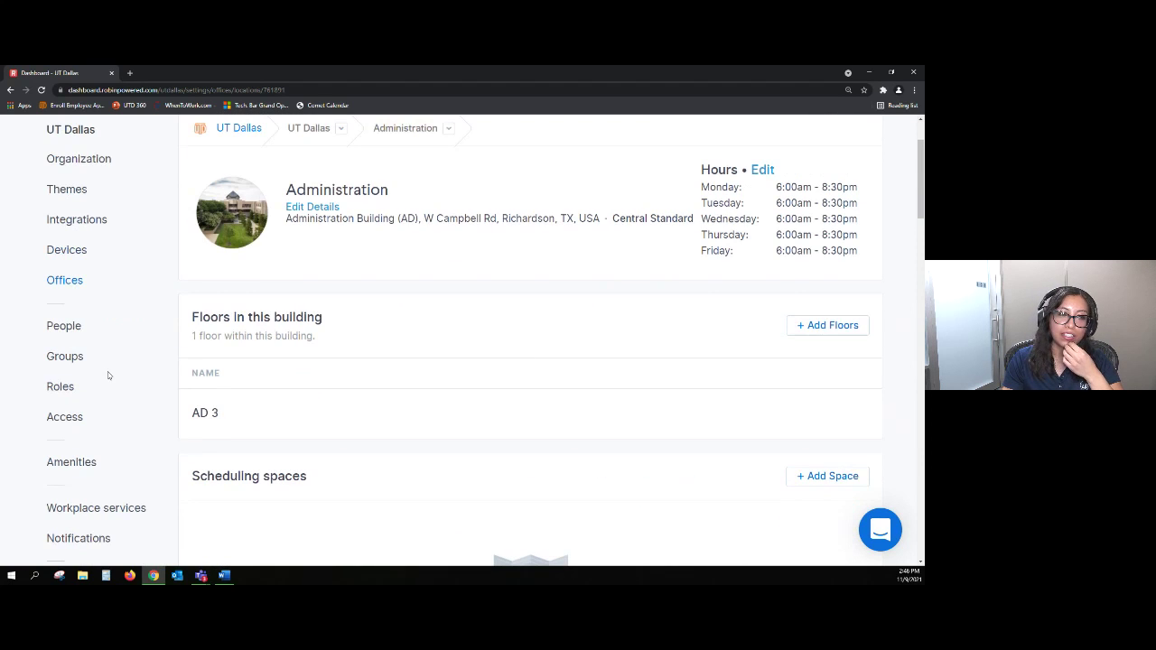
click(77, 330)
scroll(372, 361, down, 1)
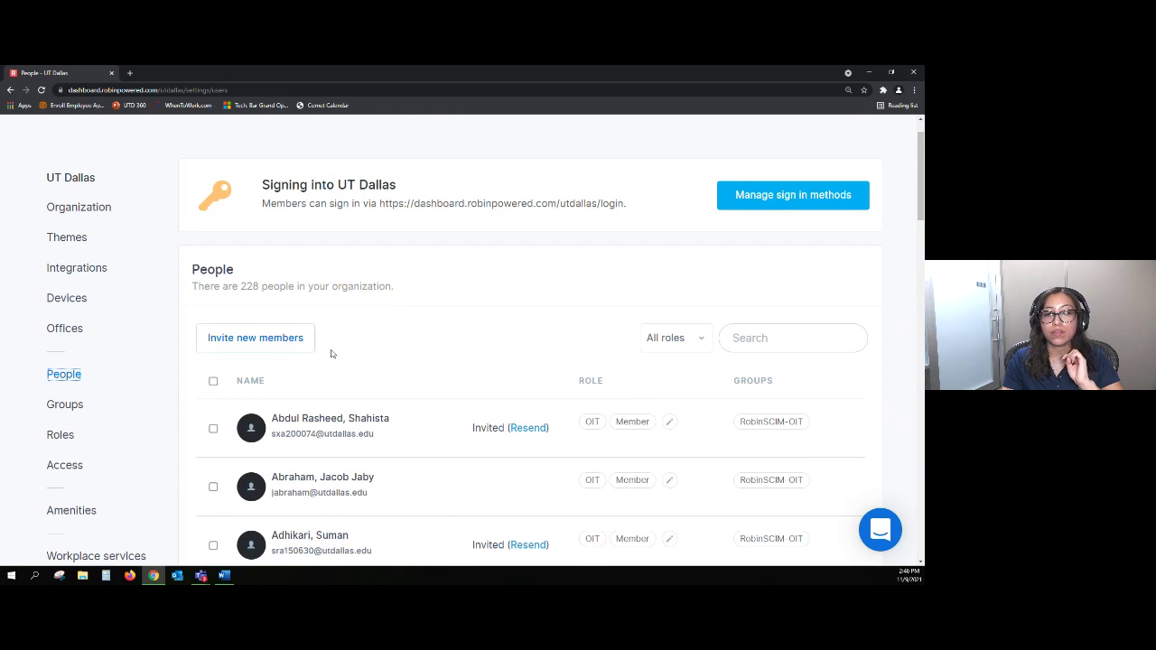
scroll(331, 354, down, 1)
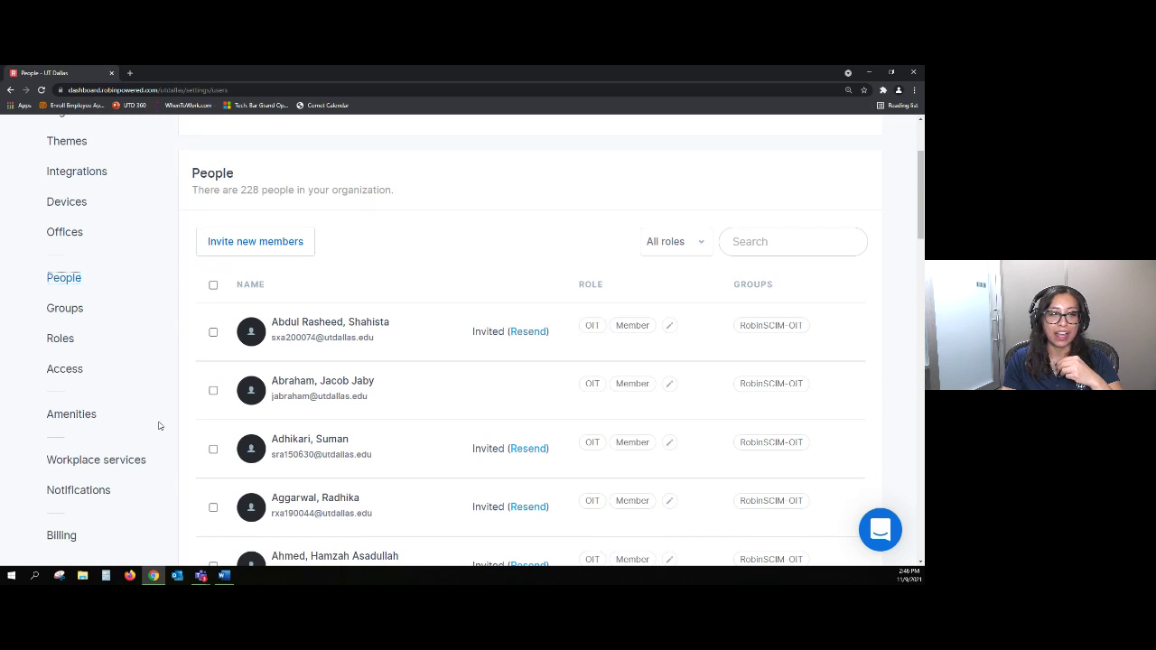
Review the organization's groups and the default and custom roles available to members.
click(82, 309)
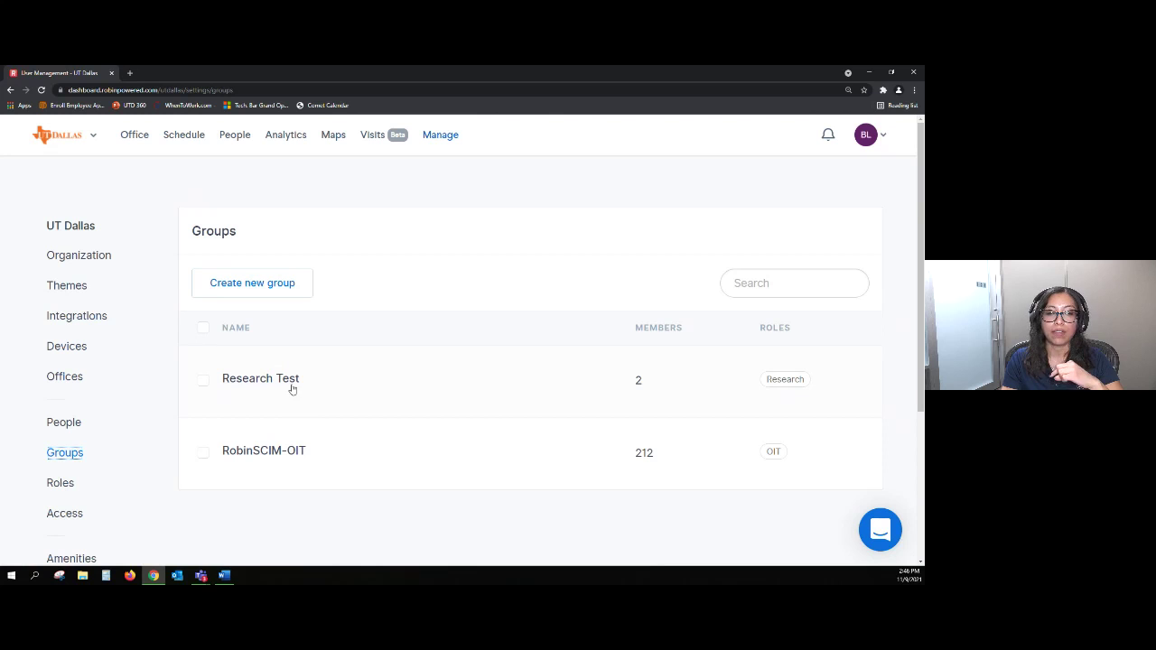
click(70, 486)
scroll(358, 407, down, 5)
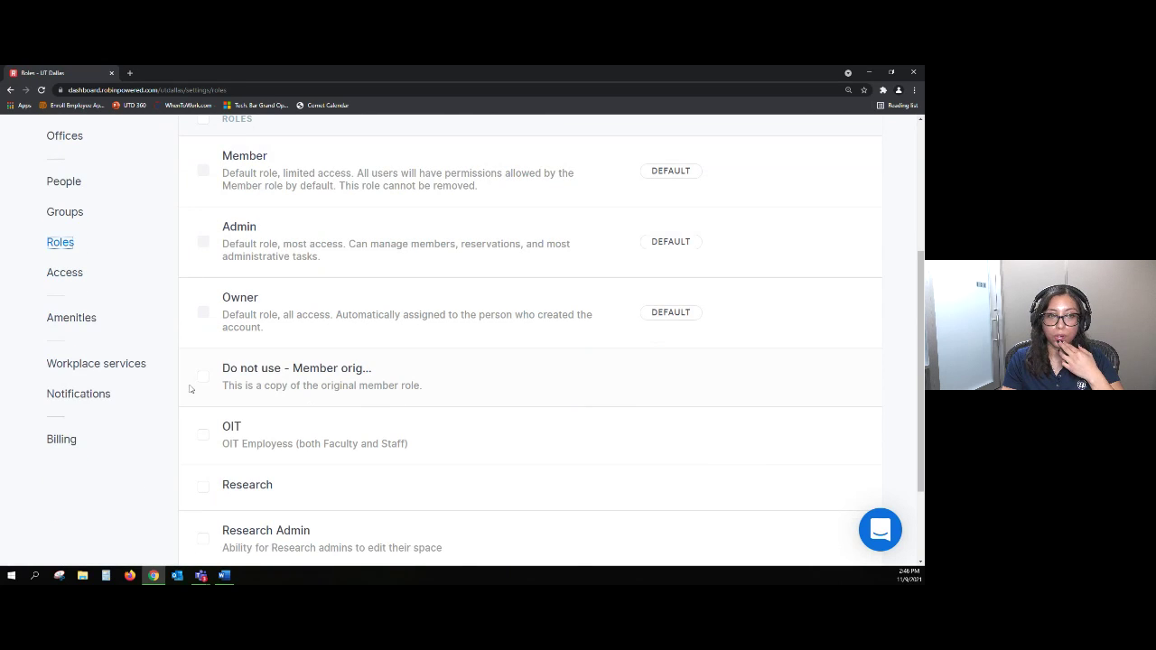
Open the Amenities settings and look through the custom and default amenities for desks and spaces.
click(88, 324)
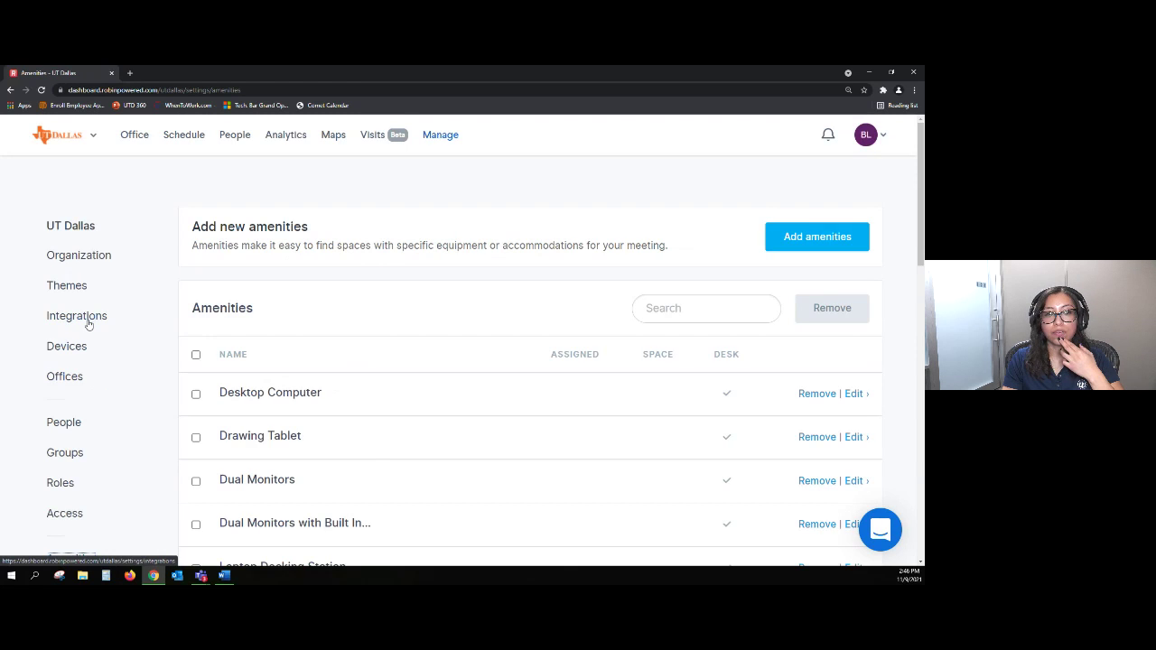
scroll(488, 389, down, 1)
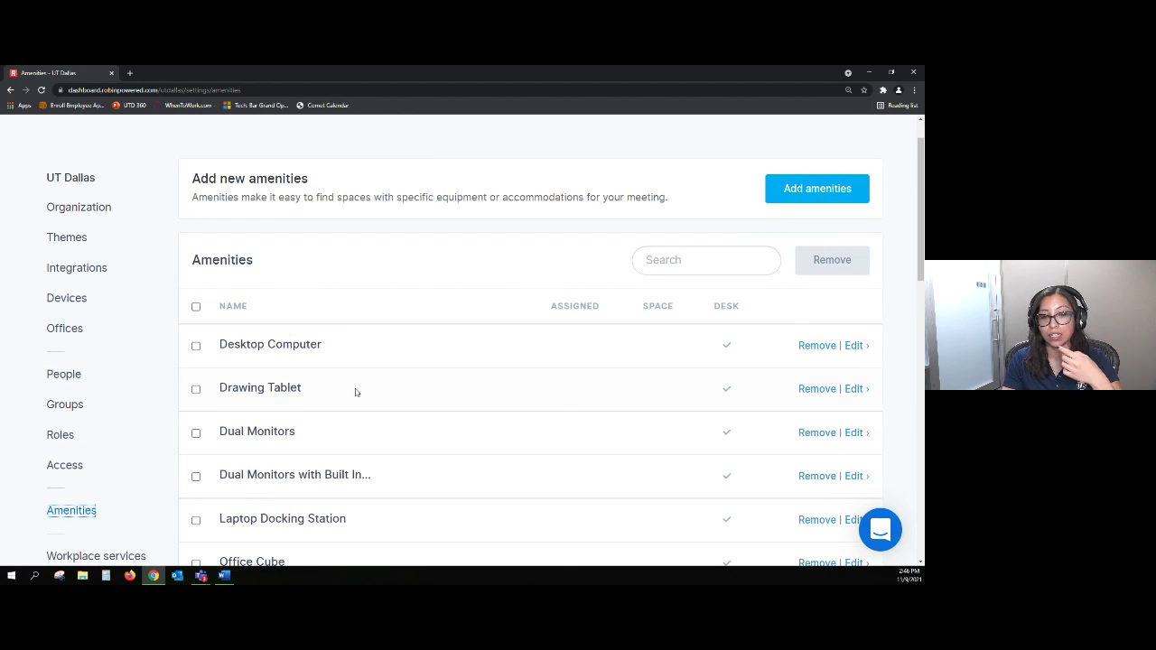
scroll(369, 389, down, 2)
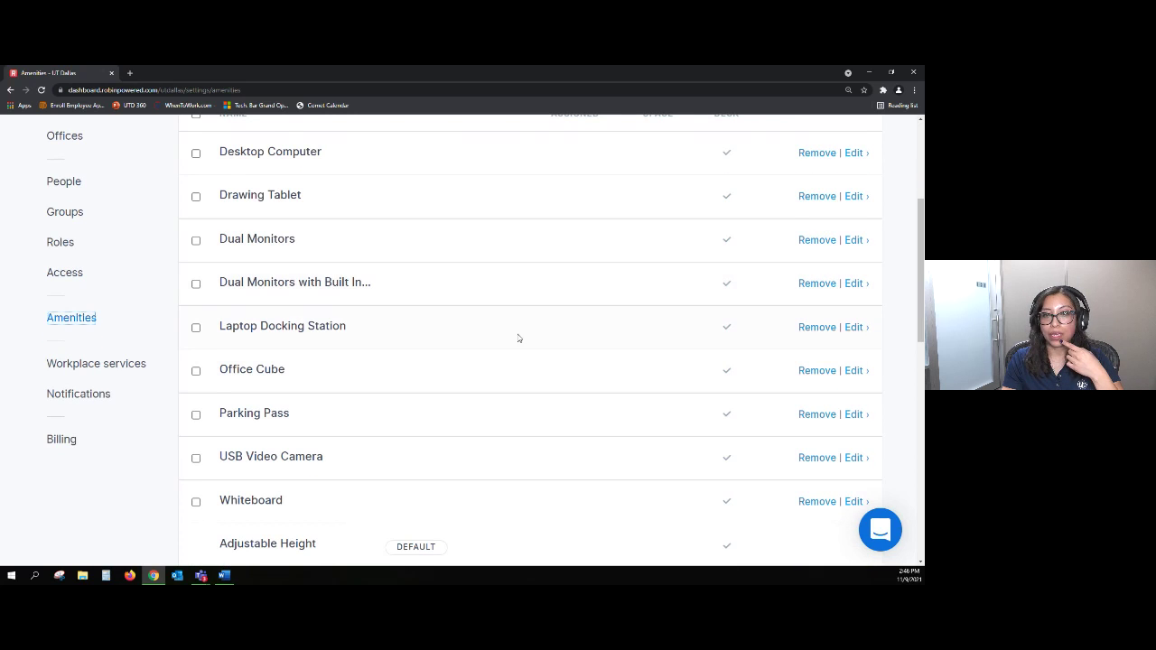
scroll(518, 335, up, 3)
scroll(518, 335, down, 5)
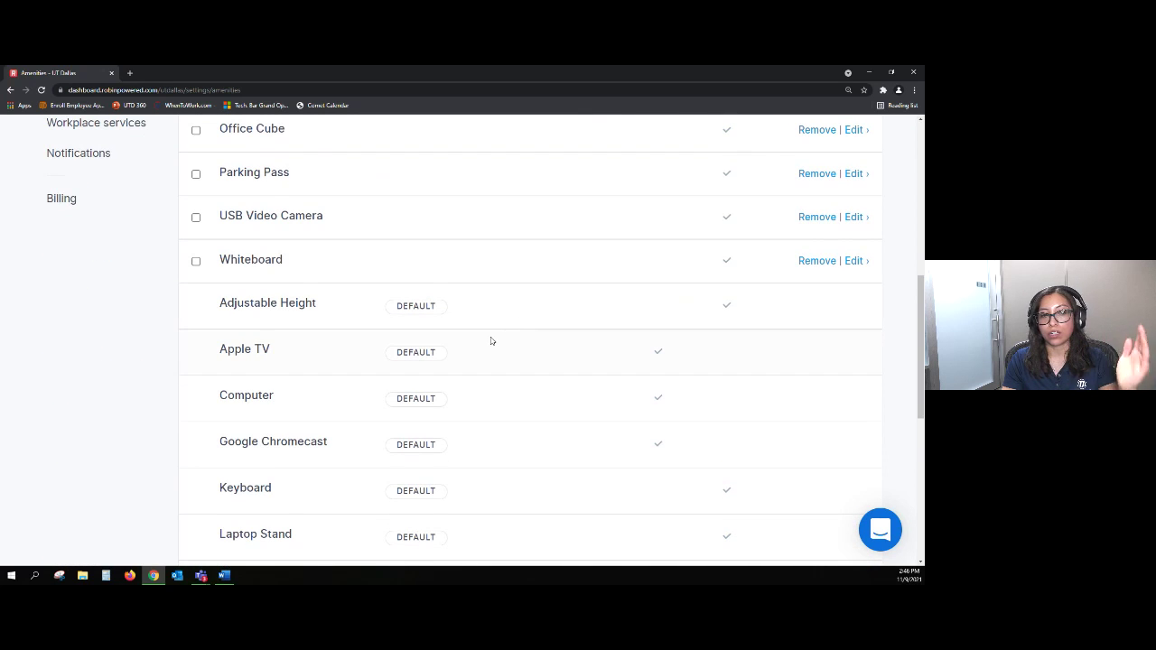
scroll(292, 348, down, 3)
scroll(306, 372, down, 3)
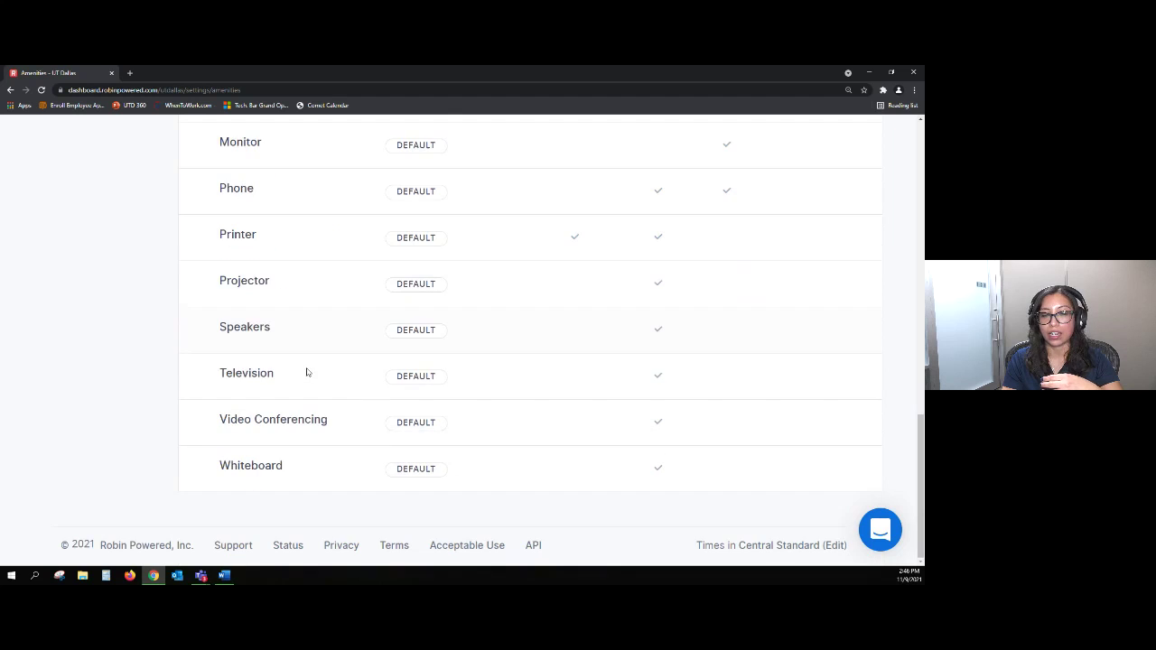
scroll(307, 371, up, 15)
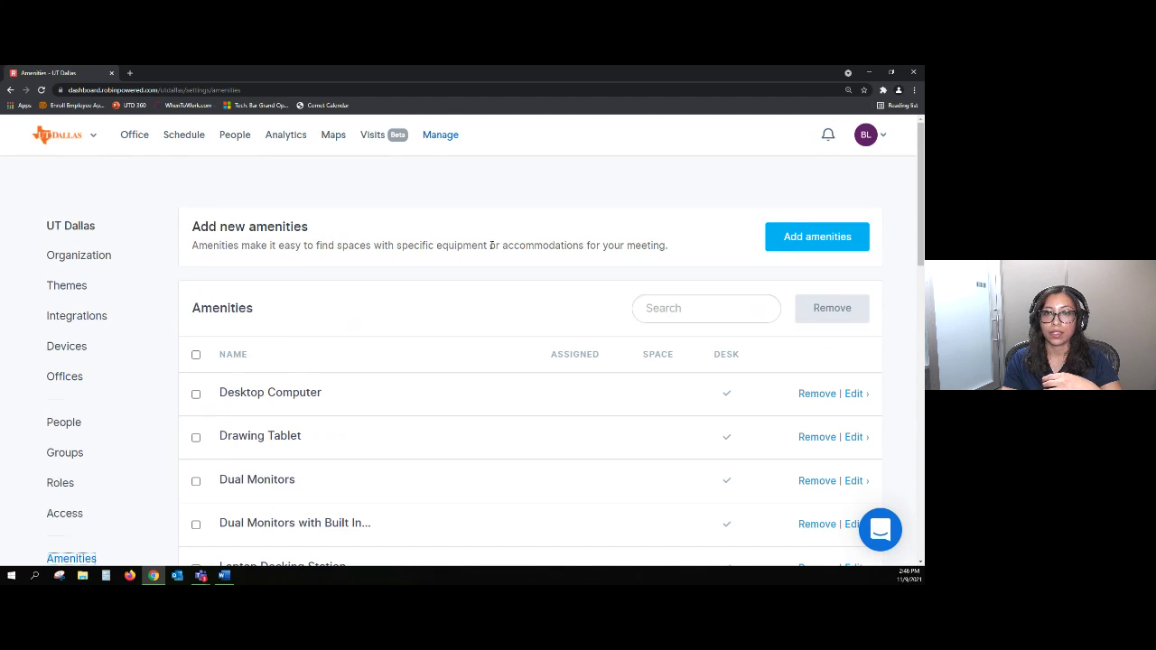